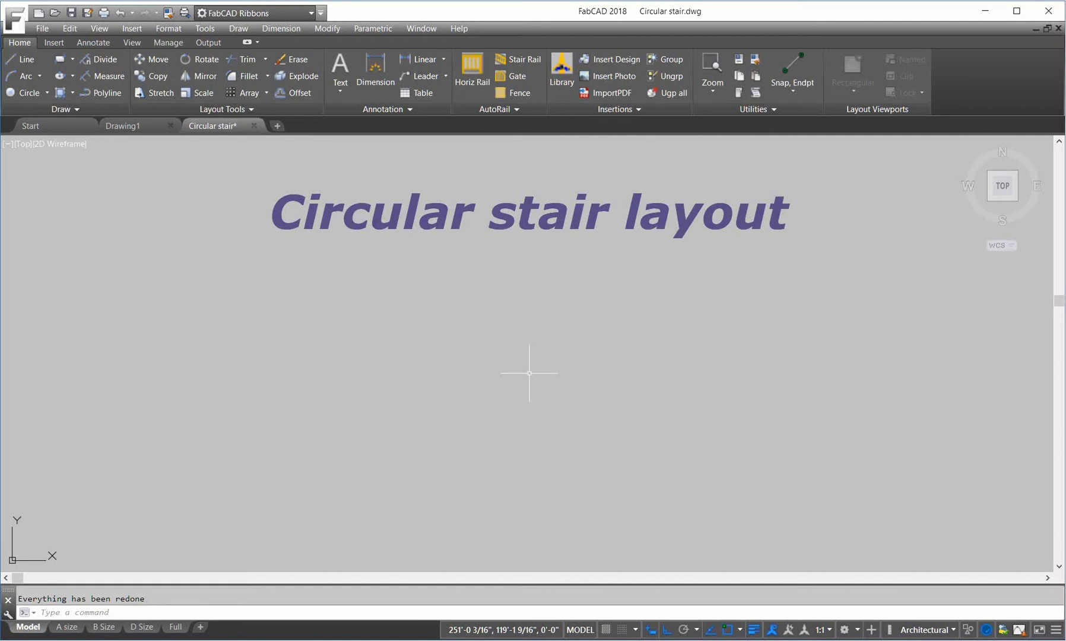
# Step: Undo the last group move so the stair table returns below the Circular stair layout title
pyautogui.hotkey('ctrl', 'z')
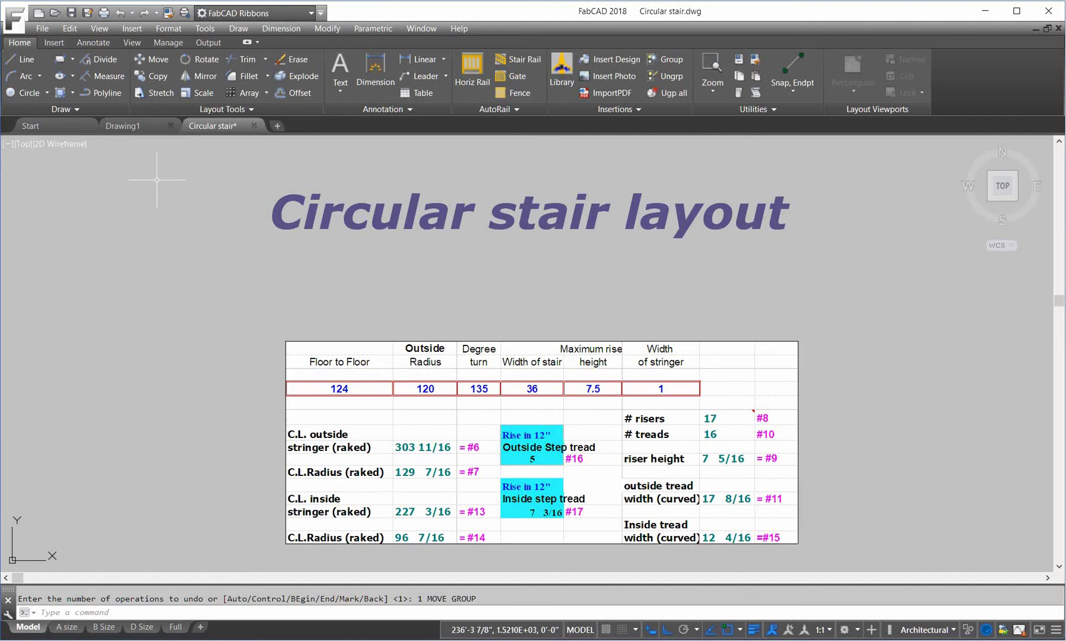
# Step: Redo the table move so the stair table sits off to the right of the title
pyautogui.click(145, 11)
pyautogui.moveTo(509, 351); pyautogui.dragTo(573, 352, button='middle')
pyautogui.scroll(2, 678, 378)
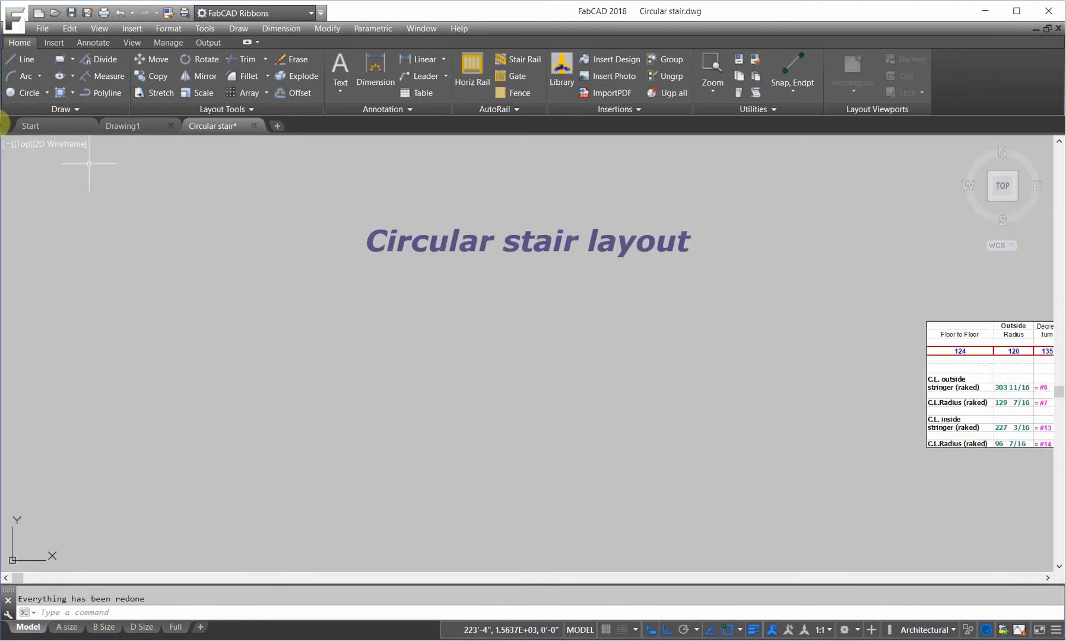
# Step: Draw a 124-inch vertical line downward below the title
pyautogui.click(20, 59)
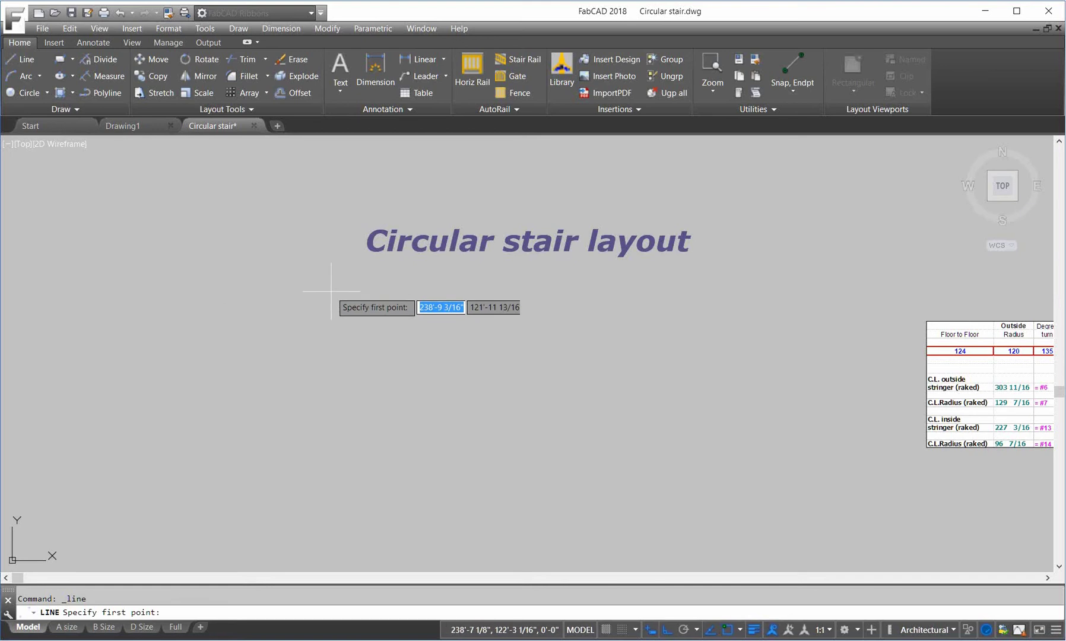
pyautogui.click(330, 273)
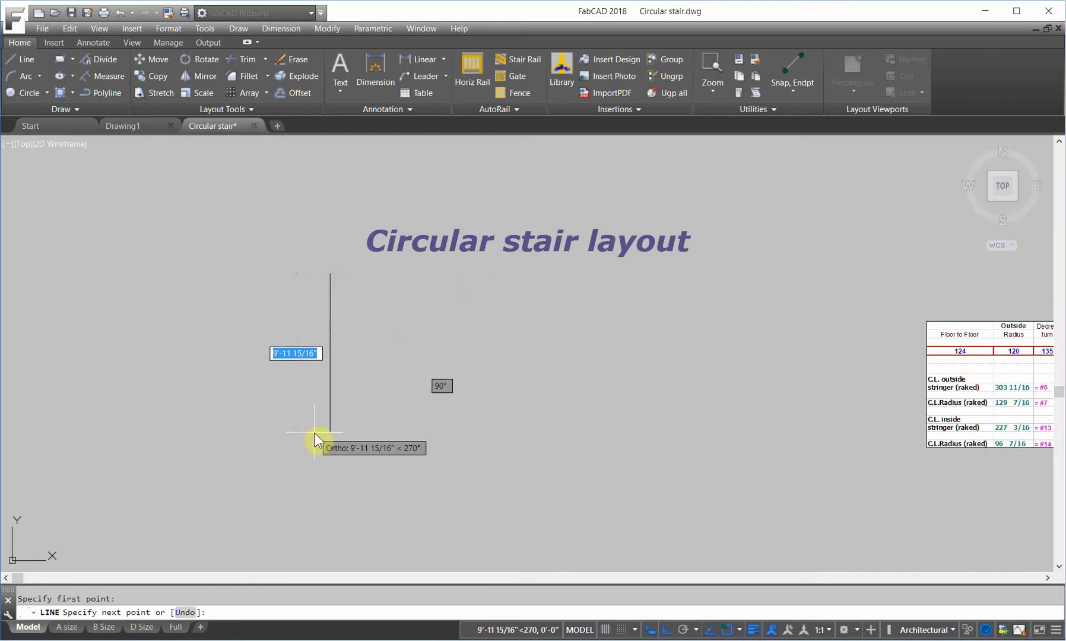
pyautogui.write('124')
pyautogui.press('Return')
pyautogui.press('Return')
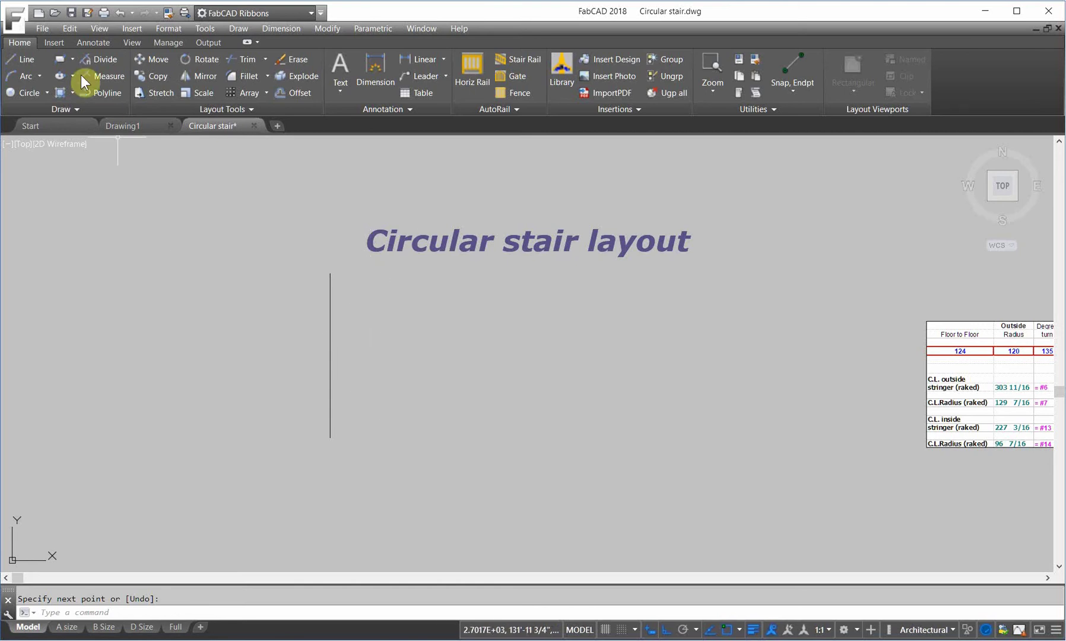
# Step: Measure the vertical line with point markers every 7.5 inches and inspect them
pyautogui.click(97, 76)
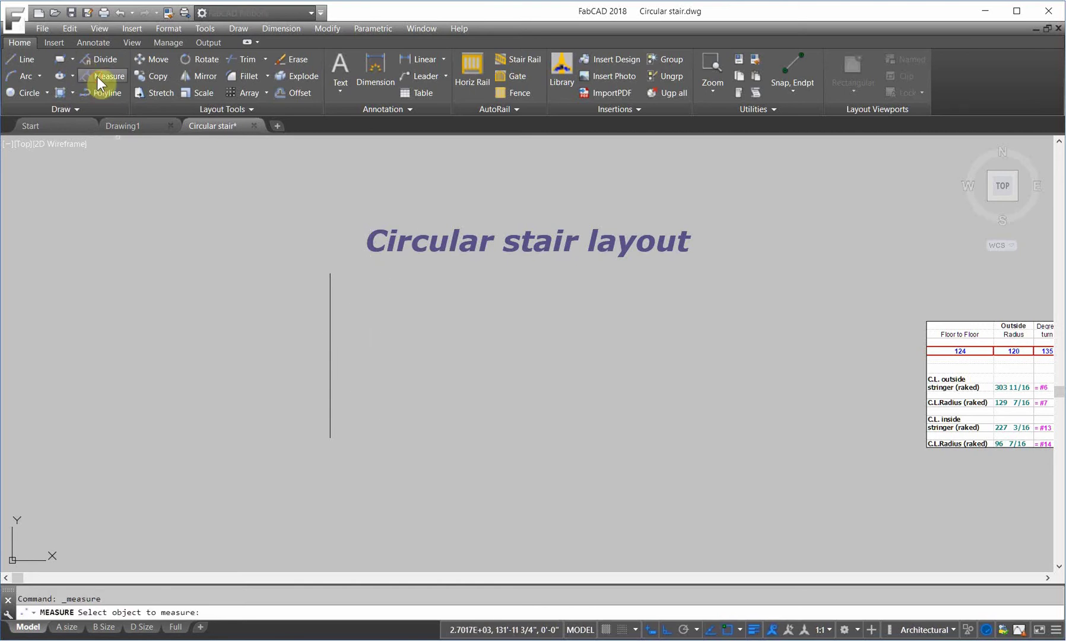
pyautogui.click(330, 355)
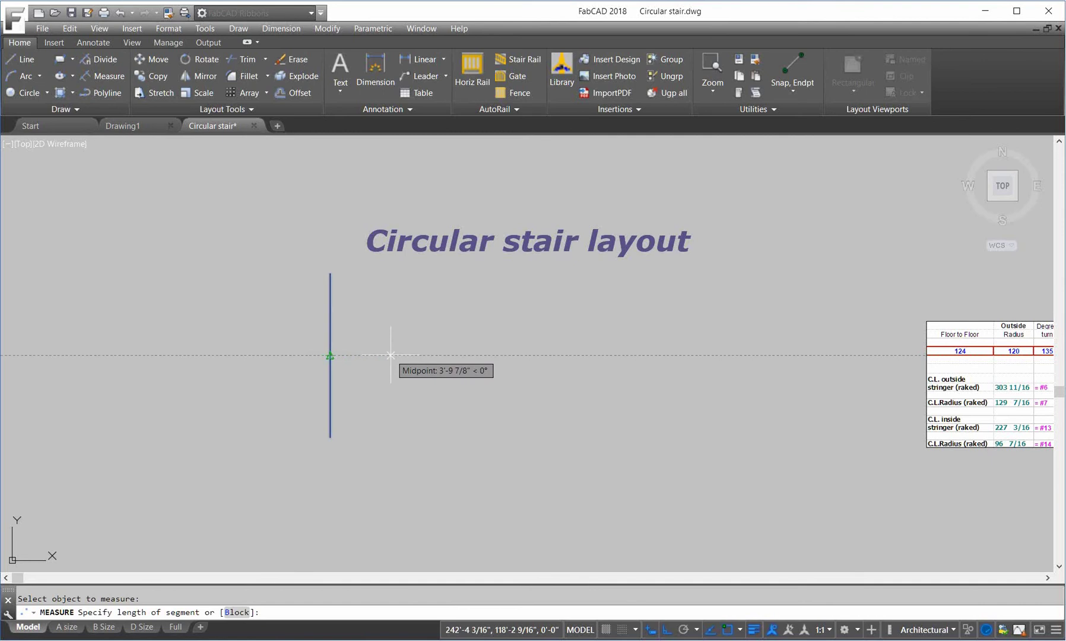
pyautogui.write('7.5')
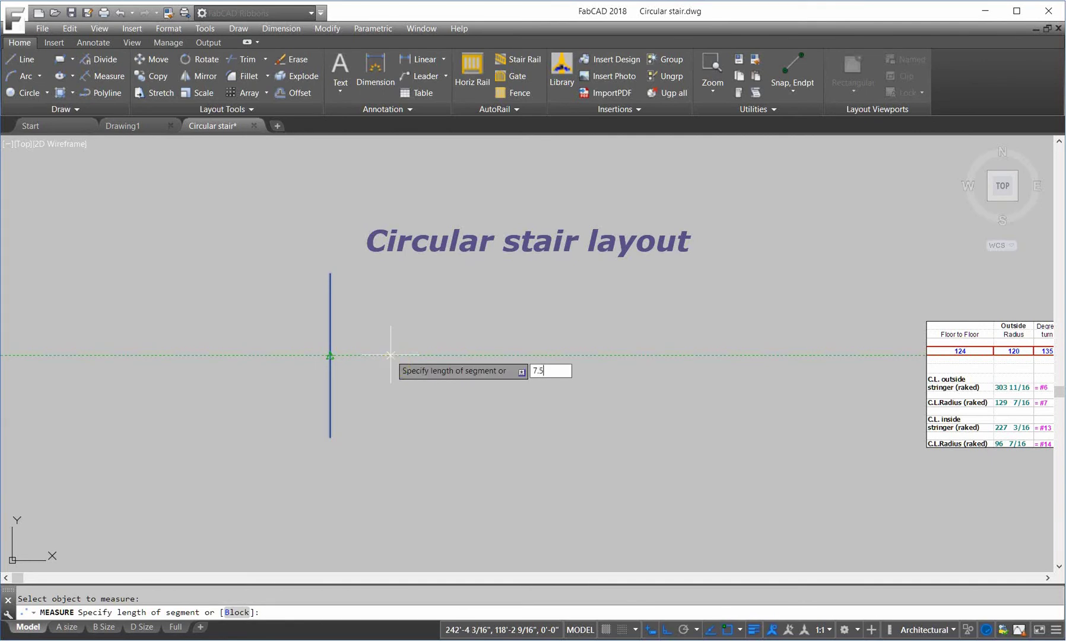
pyautogui.press('Return')
pyautogui.scroll(2, 355, 387)
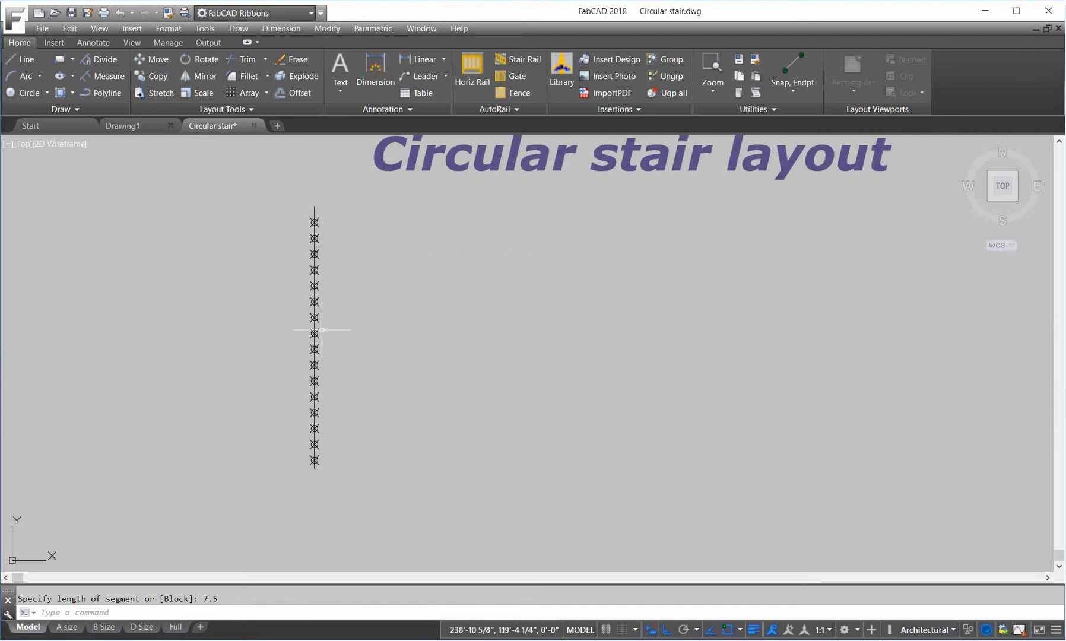
pyautogui.scroll(2, 348, 251)
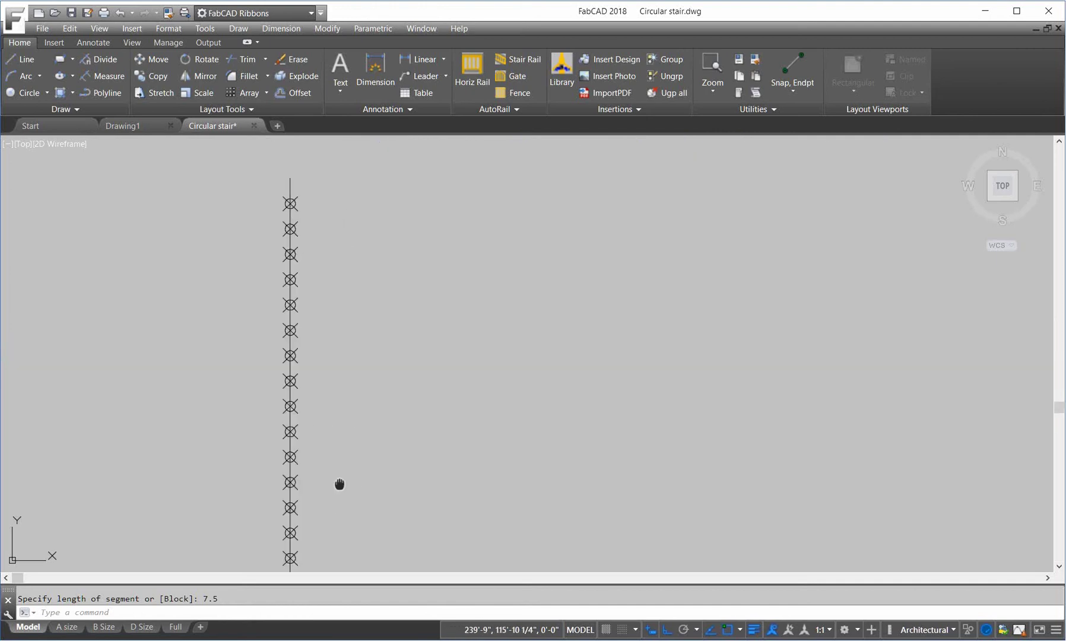
pyautogui.moveTo(340, 485); pyautogui.dragTo(364, 314, button='middle')
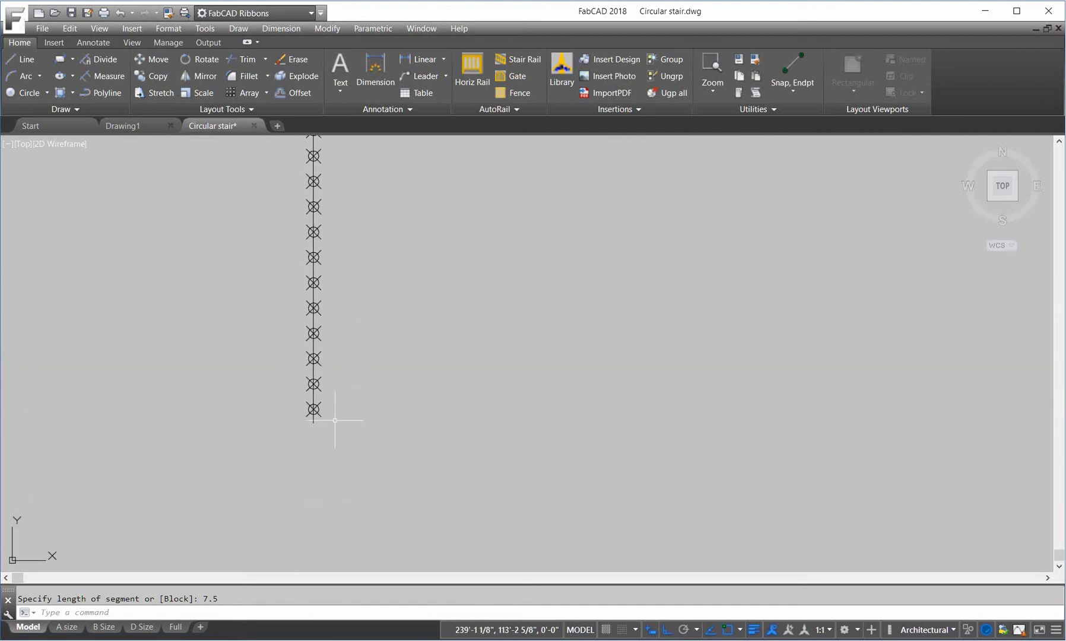
pyautogui.scroll(-4, 371, 315)
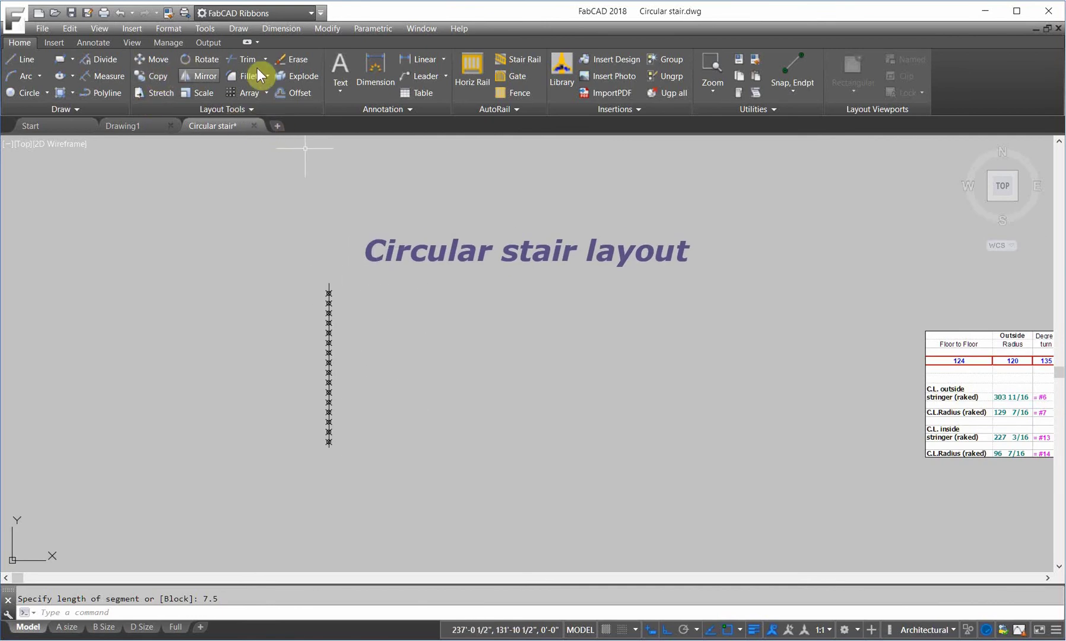
# Step: Erase all 16 point markers along the vertical line with a selection window
pyautogui.click(279, 60)
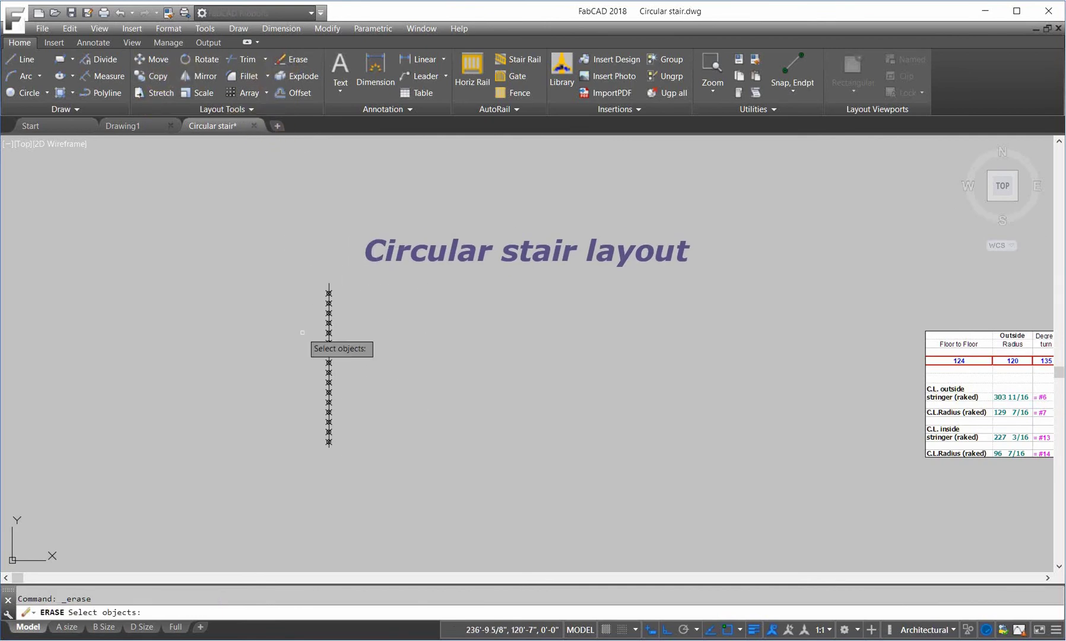
pyautogui.click(317, 288)
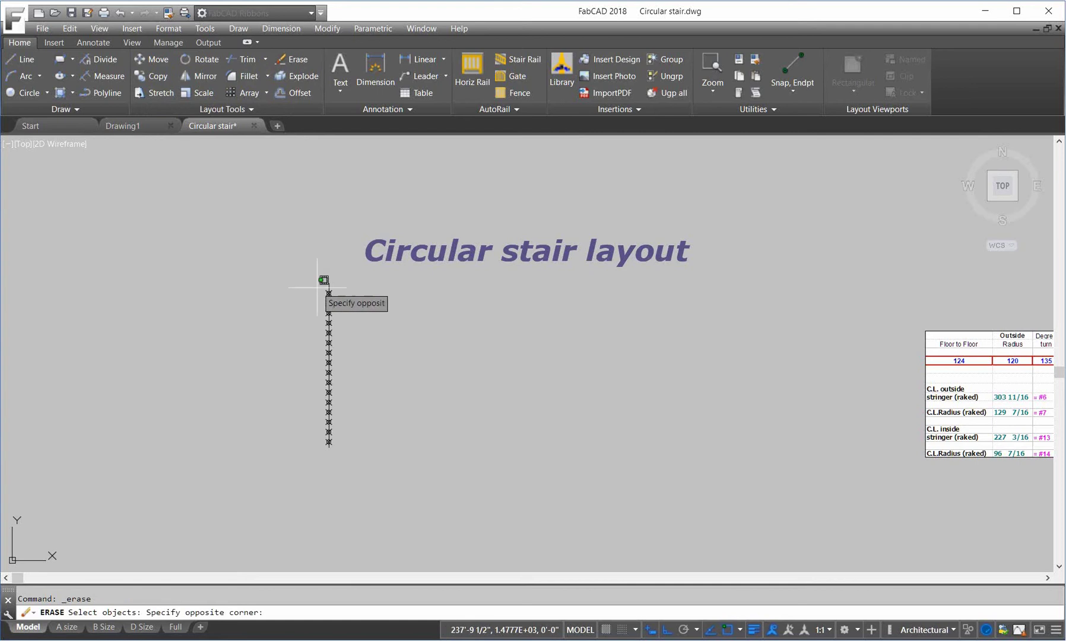
pyautogui.click(357, 460)
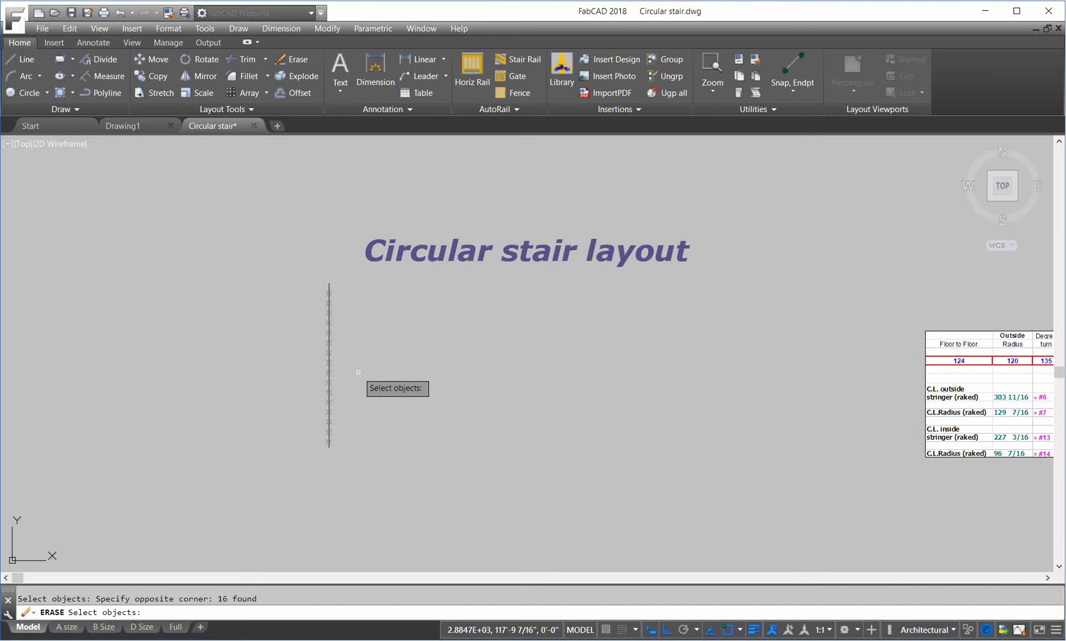
pyautogui.moveTo(886, 386); pyautogui.dragTo(480, 335, button='middle')
pyautogui.scroll(2, 763, 349)
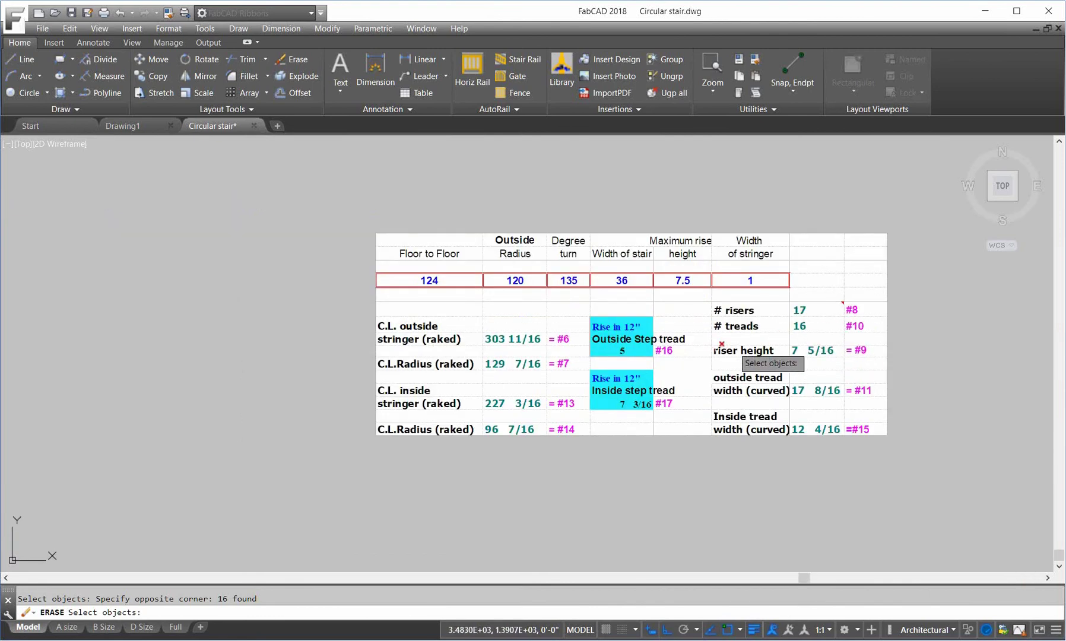
pyautogui.scroll(-6, 665, 350)
pyautogui.scroll(6, 352, 333)
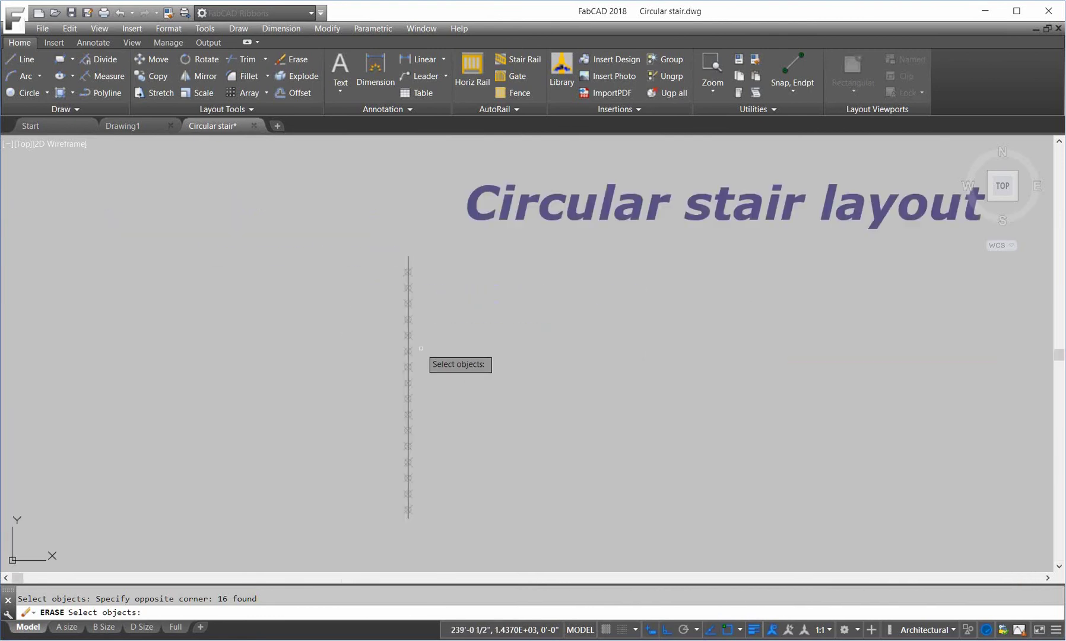
pyautogui.press('Return')
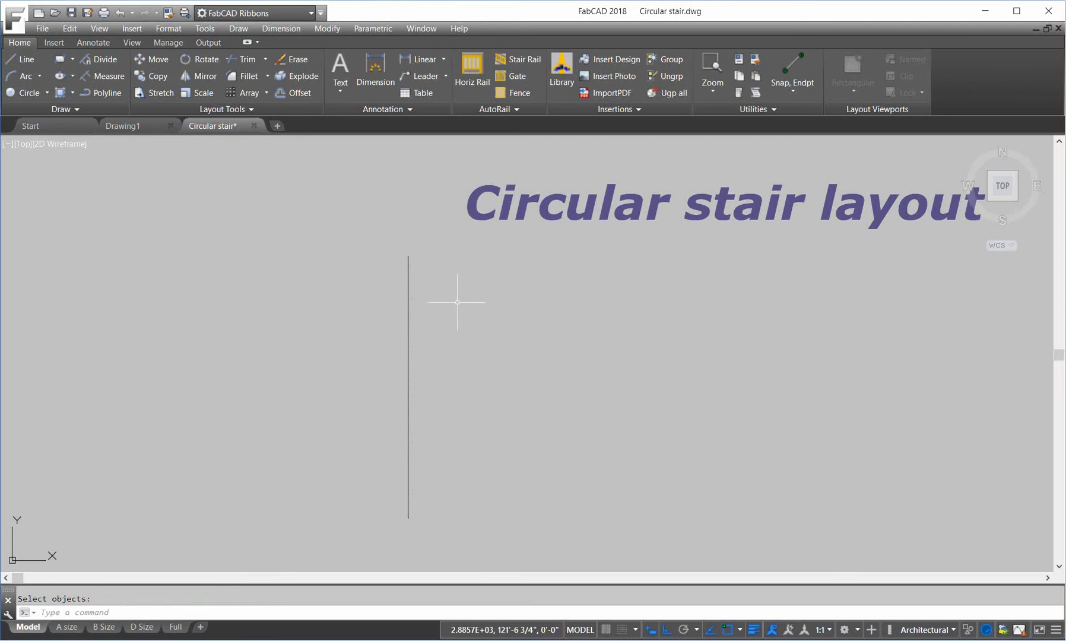
# Step: Divide the vertical line into 17 equal segments
pyautogui.click(100, 60)
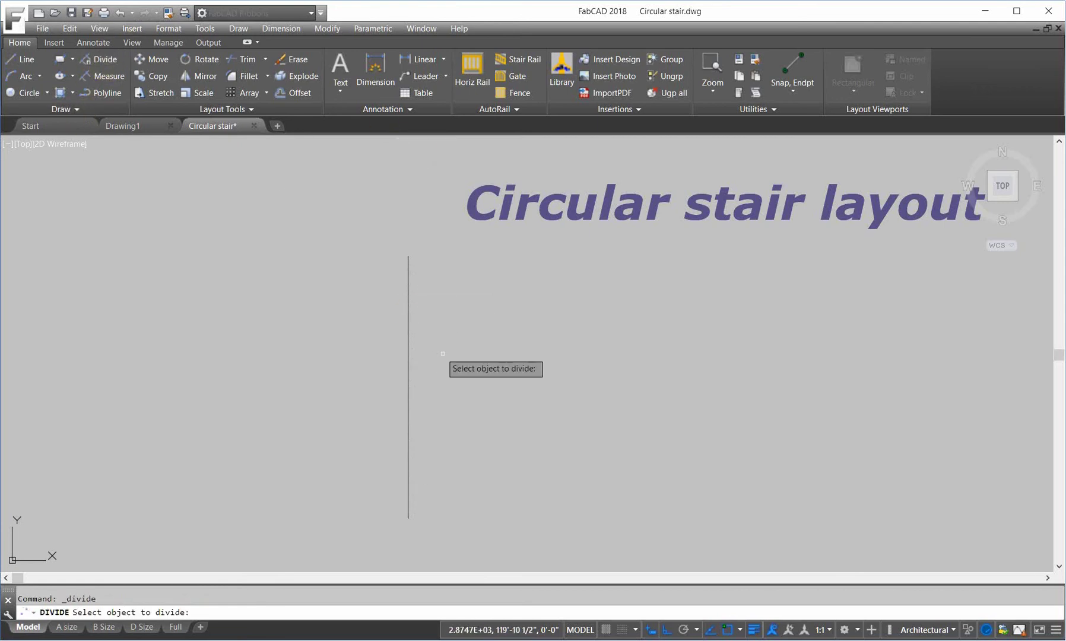
pyautogui.click(409, 371)
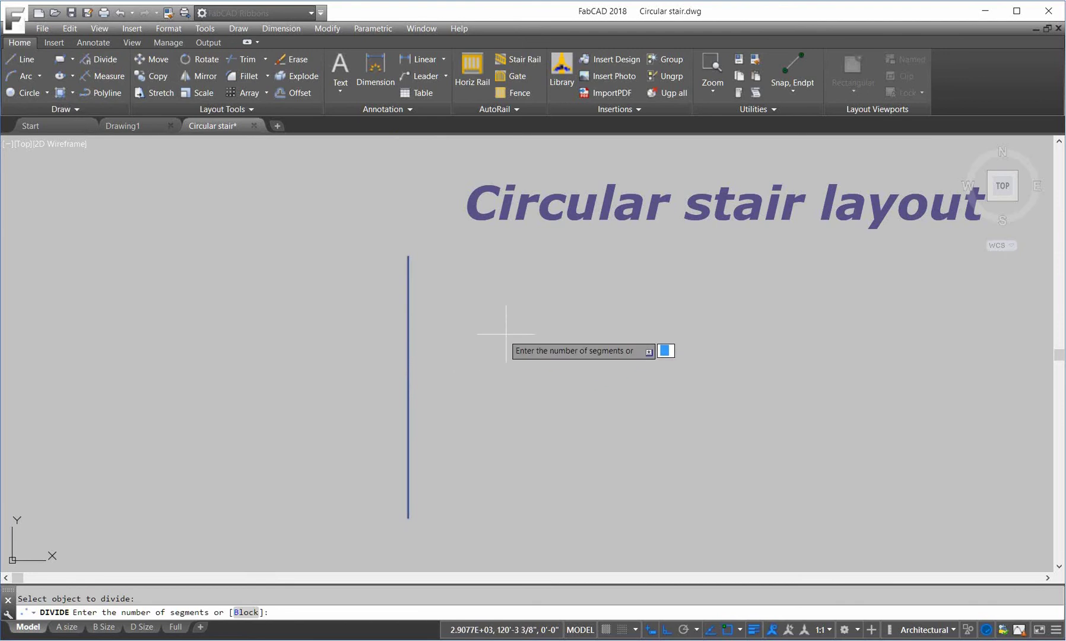
pyautogui.write('17')
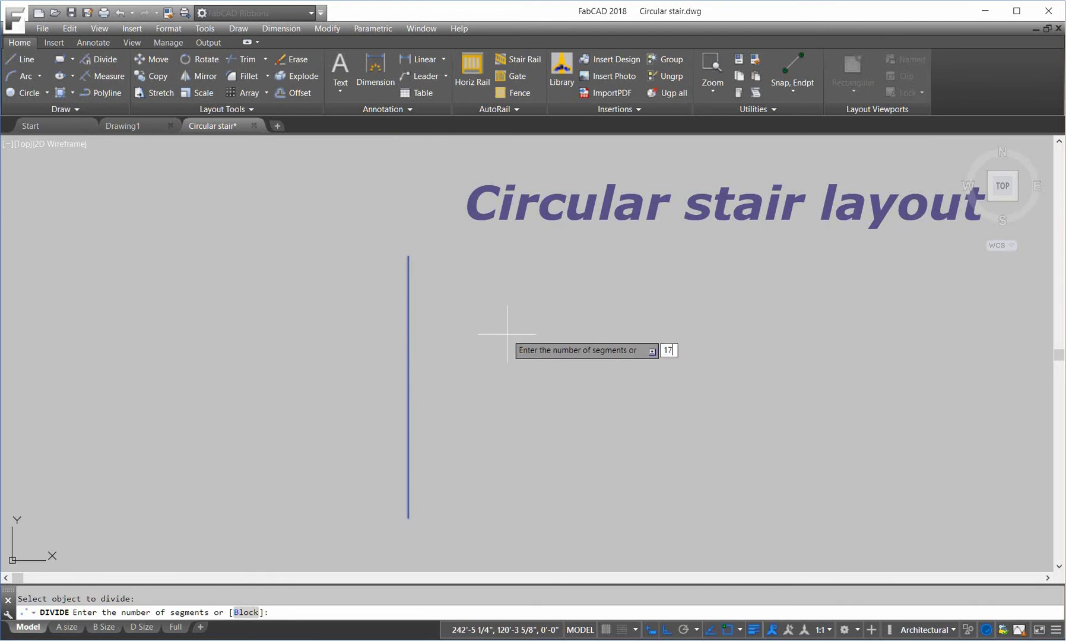
pyautogui.press('Return')
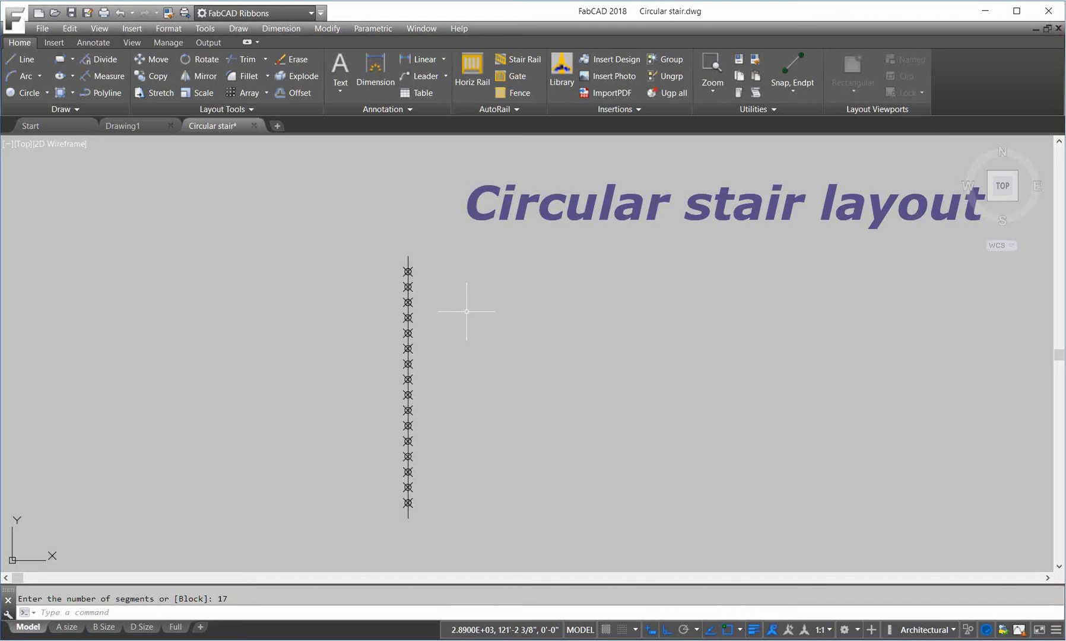
# Step: Dimension the top step from the line's endpoint to the first node, reading 7 5/16"
pyautogui.click(420, 59)
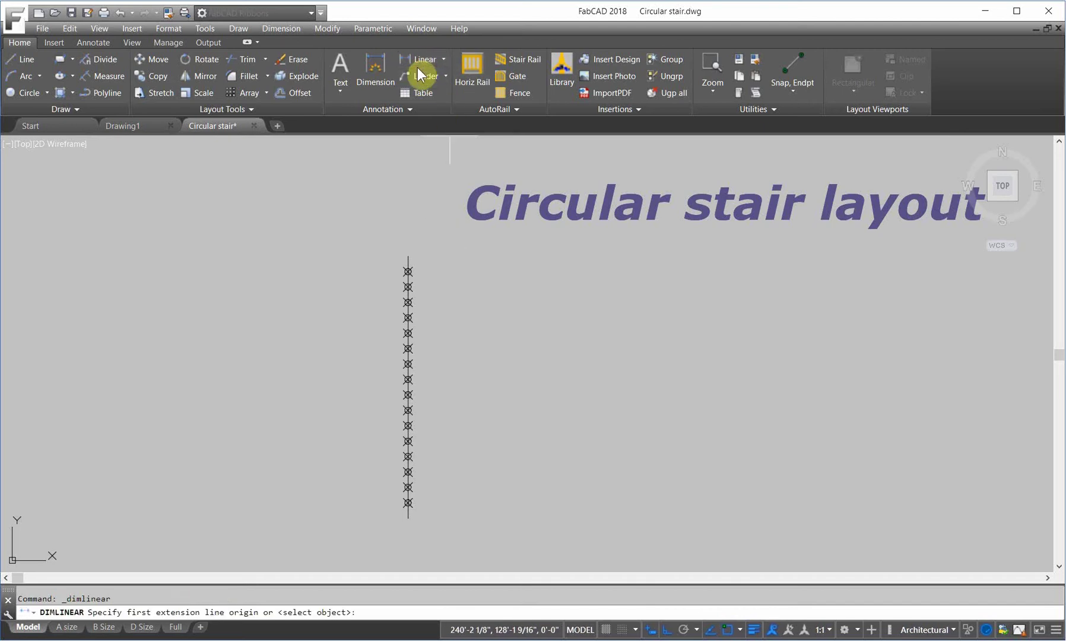
pyautogui.click(408, 255)
pyautogui.click(793, 92)
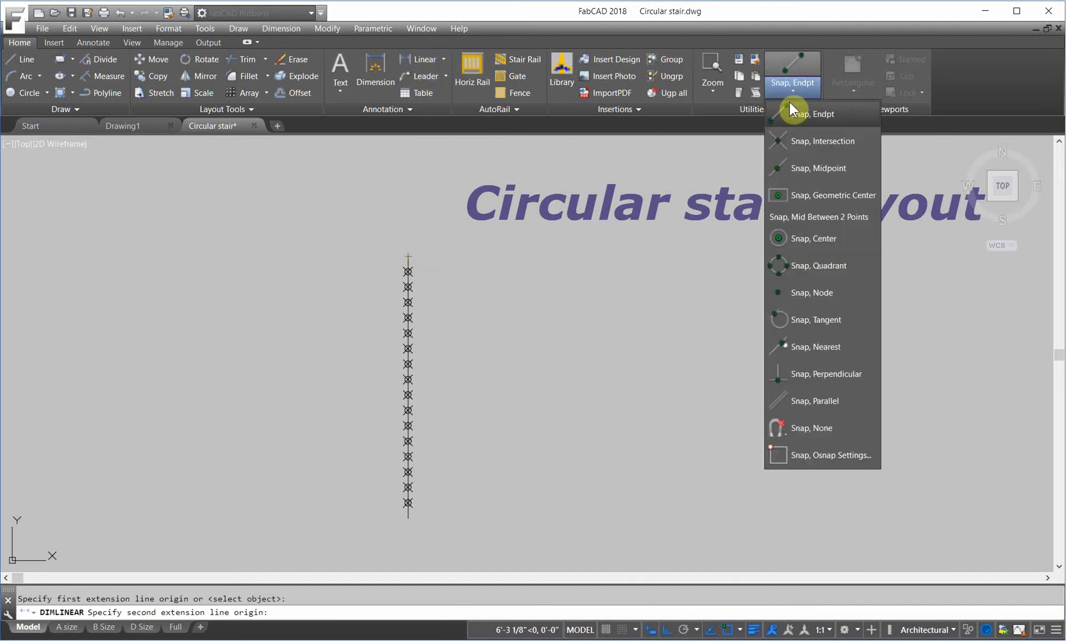
pyautogui.click(791, 292)
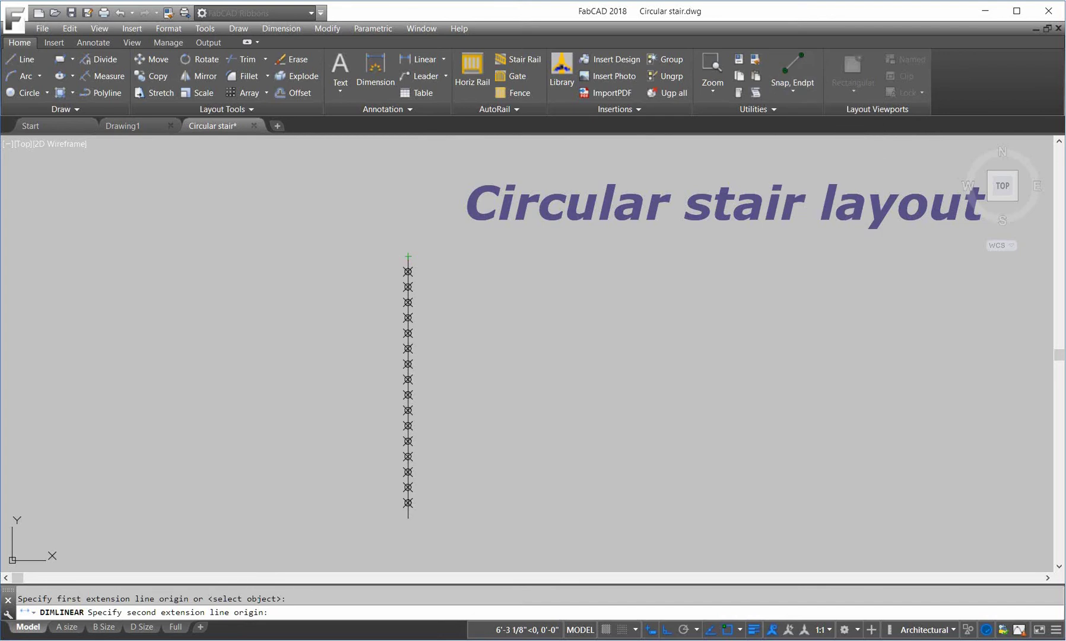
pyautogui.click(408, 271)
pyautogui.click(474, 270)
pyautogui.scroll(3, 478, 279)
pyautogui.scroll(4, 477, 279)
pyautogui.scroll(-5, 476, 279)
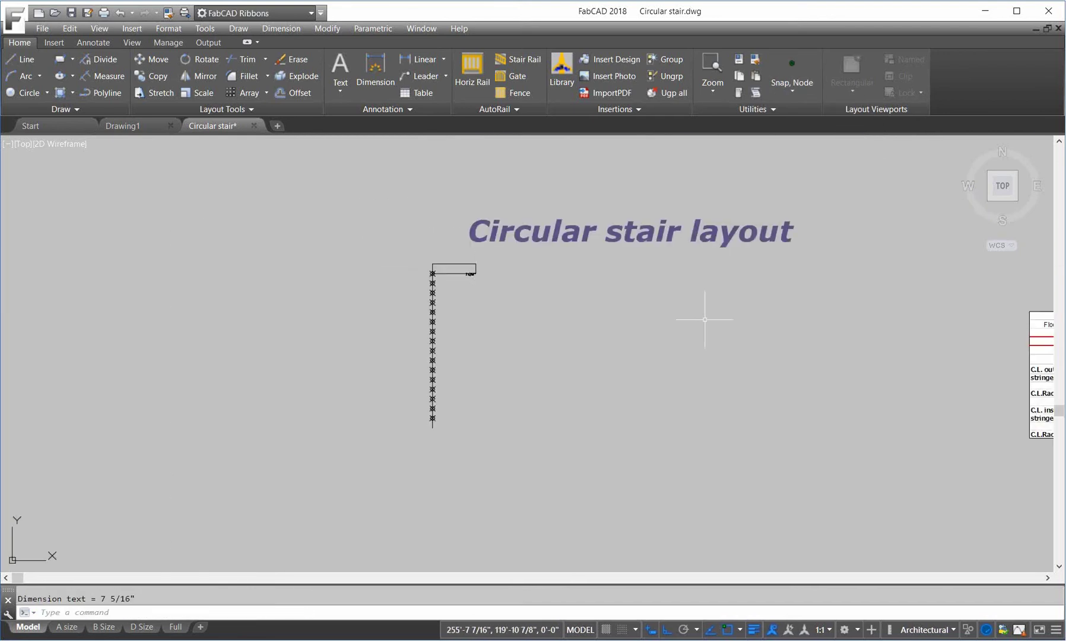
pyautogui.scroll(-3, 704, 317)
pyautogui.scroll(4, 859, 355)
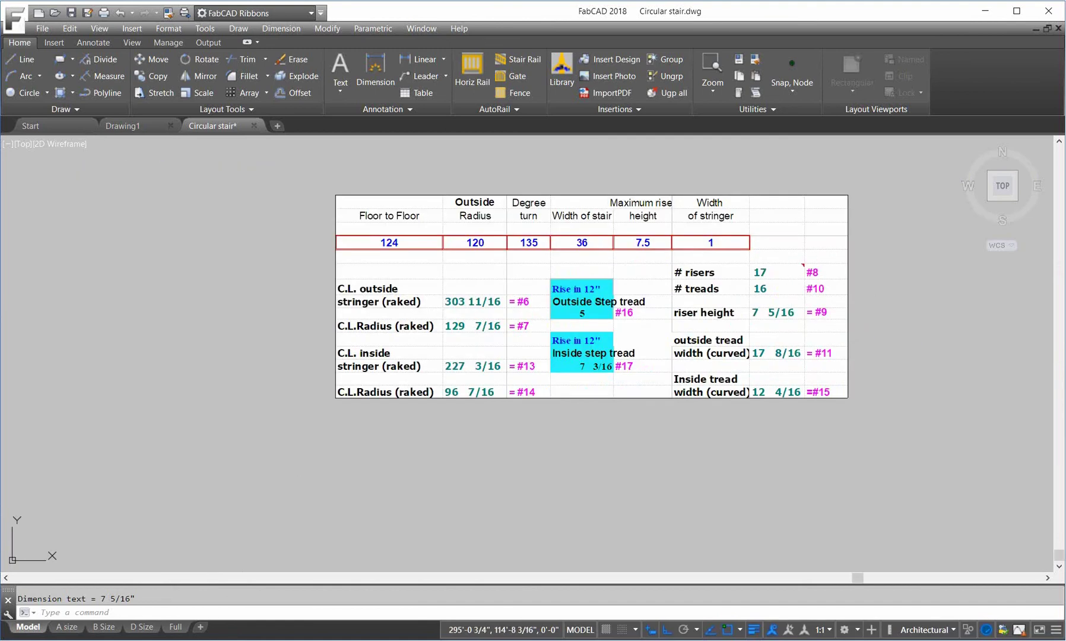
# Step: Select the stair data table
pyautogui.click(725, 312)
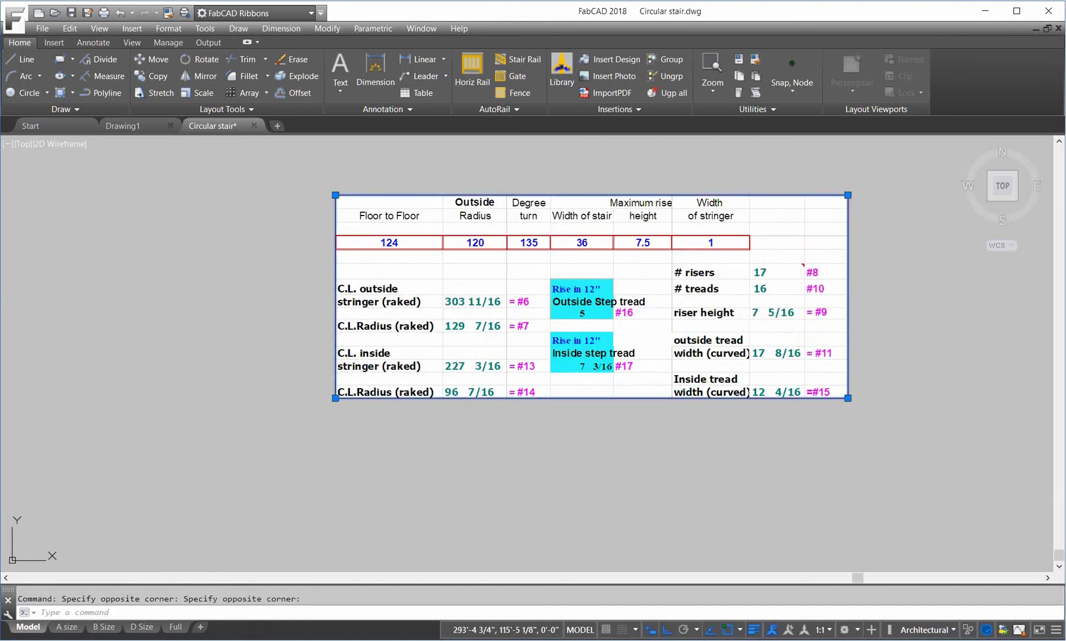
pyautogui.scroll(-5, 344, 229)
pyautogui.scroll(2, 488, 274)
# Step: Draw a circle of radius 120 beside the divided line
pyautogui.moveTo(488, 274); pyautogui.dragTo(592, 307, button='middle')
pyautogui.scroll(2, 440, 308)
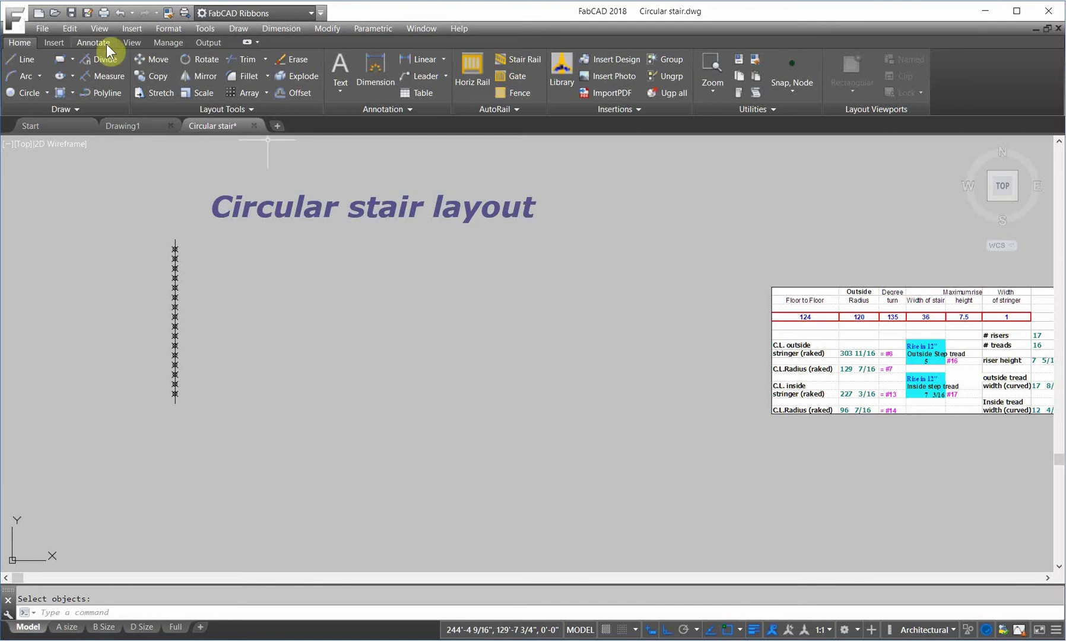
pyautogui.click(14, 92)
pyautogui.click(355, 331)
pyautogui.write('120')
pyautogui.press('Return')
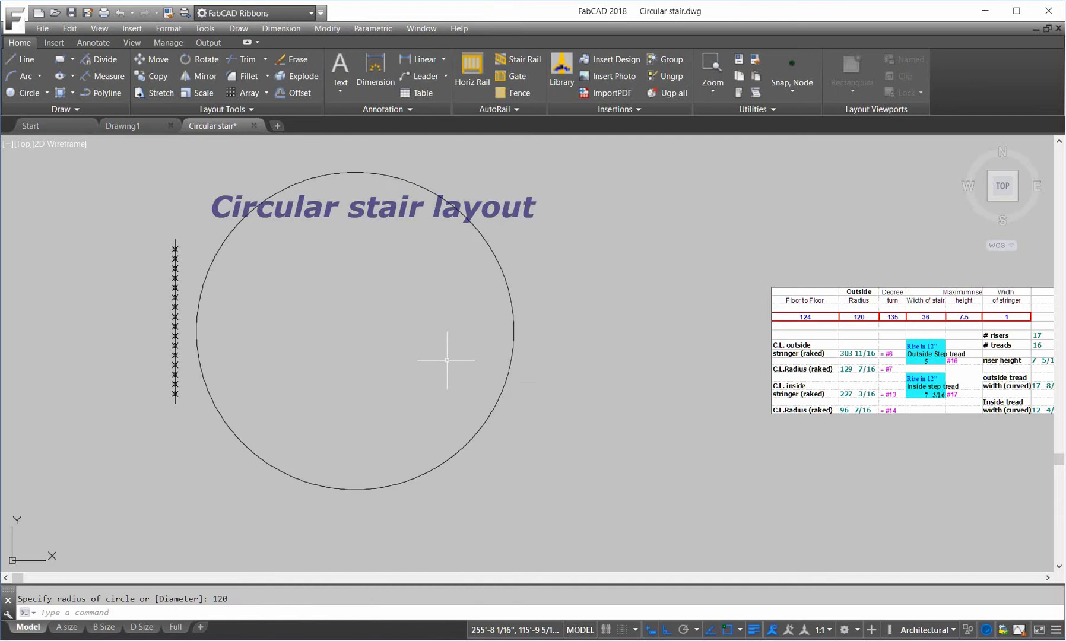
# Step: Add a radius dimension to the circle, reading R10'
pyautogui.click(439, 57)
pyautogui.click(445, 57)
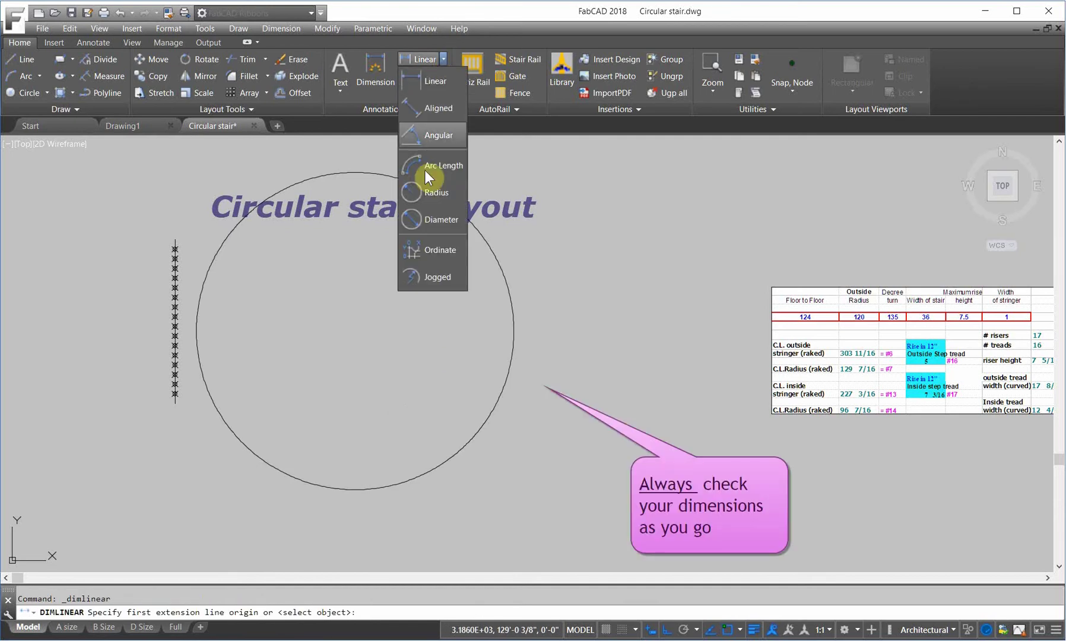
pyautogui.click(409, 191)
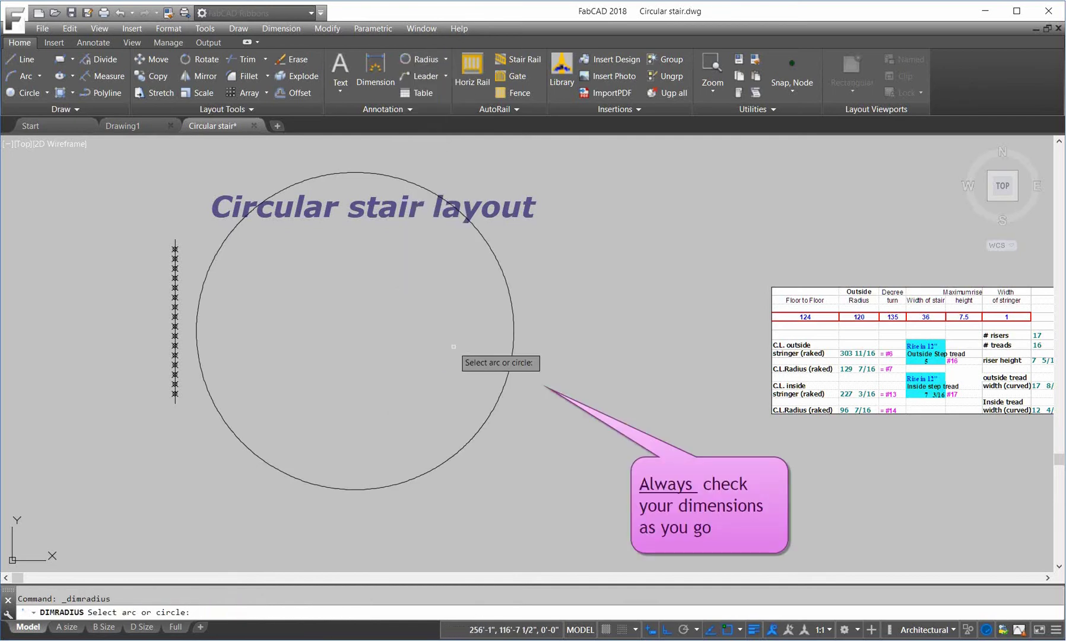
pyautogui.click(513, 334)
pyautogui.scroll(5, 483, 333)
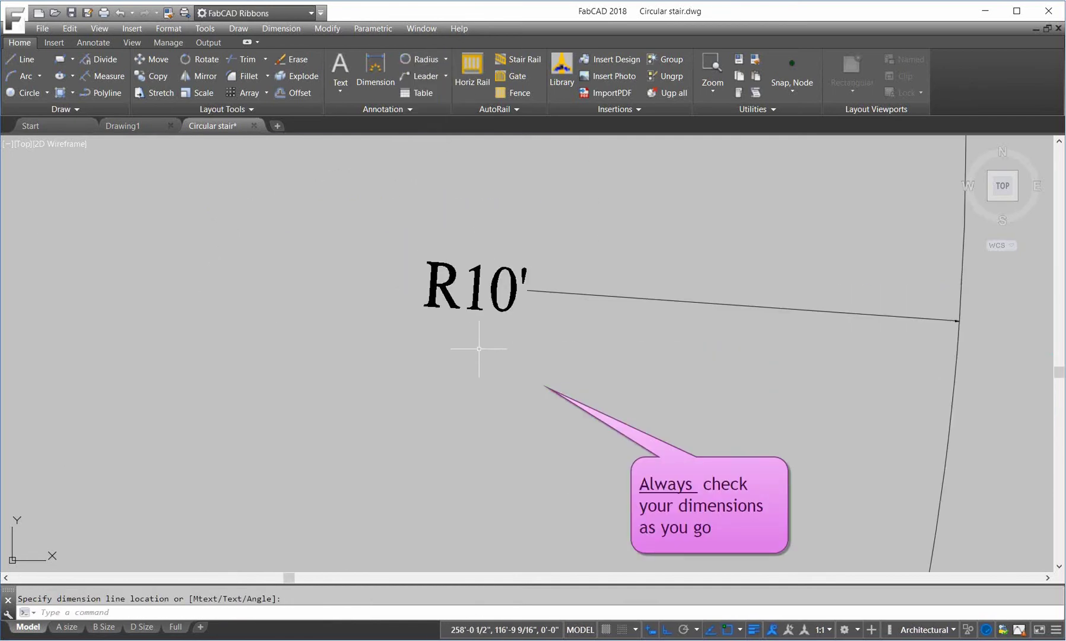
pyautogui.scroll(-5, 481, 347)
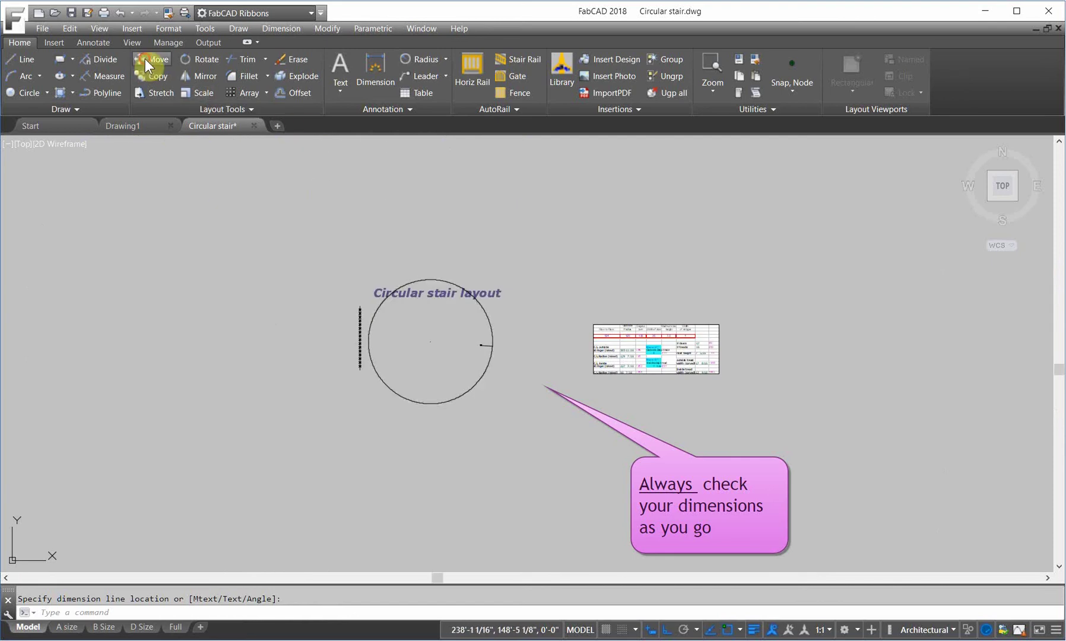
# Step: Move the circle lower in the drawing
pyautogui.click(146, 60)
pyautogui.click(508, 356)
pyautogui.click(472, 335)
pyautogui.press('Return')
pyautogui.click(491, 366)
pyautogui.click(491, 475)
pyautogui.press('Return')
pyautogui.press('Escape')
pyautogui.scroll(2, 465, 339)
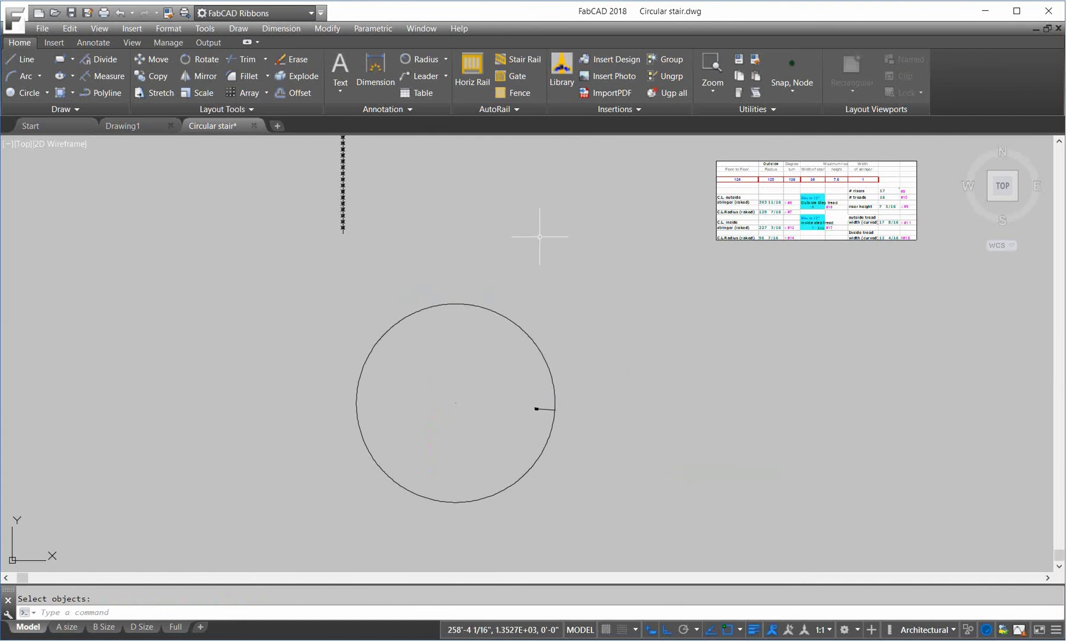
# Step: Draw a vertical line from the circle's top quadrant down to its centre
pyautogui.click(24, 59)
pyautogui.click(791, 92)
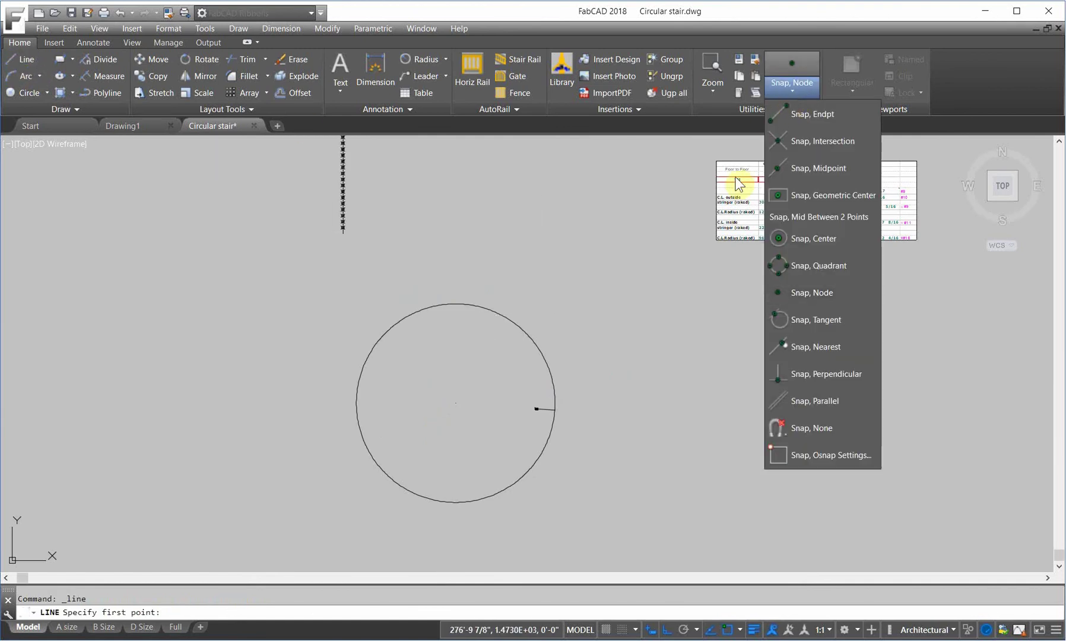
pyautogui.click(781, 265)
pyautogui.click(456, 304)
pyautogui.click(550, 392)
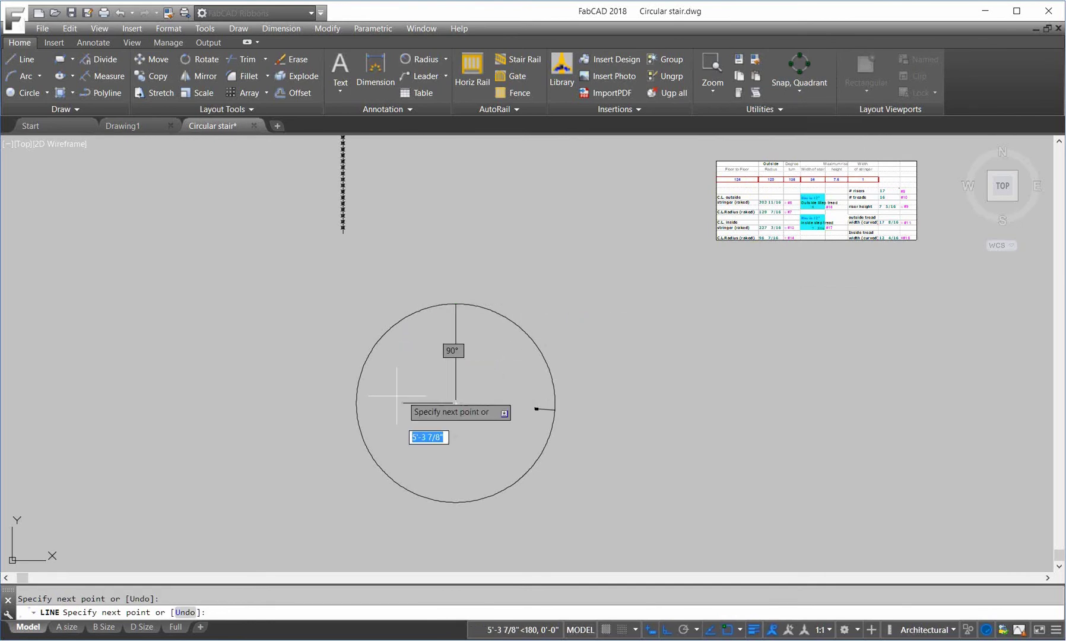
pyautogui.press('Return')
pyautogui.scroll(2, 445, 333)
pyautogui.scroll(-2, 452, 342)
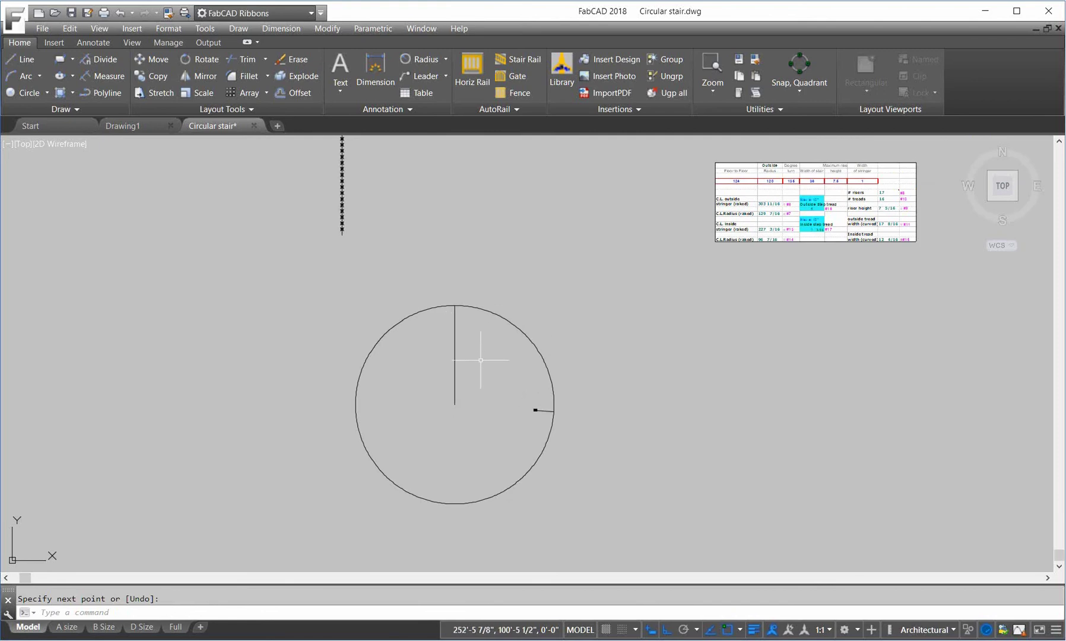
pyautogui.moveTo(483, 357)
pyautogui.mouseDown(button='middle')
pyautogui.moveTo(491, 316)
pyautogui.moveTo(468, 315)
pyautogui.mouseUp(button='middle')
pyautogui.scroll(2, 468, 316)
pyautogui.scroll(-2, 469, 314)
pyautogui.moveTo(753, 232); pyautogui.dragTo(689, 302, button='middle')
pyautogui.scroll(4, 703, 157)
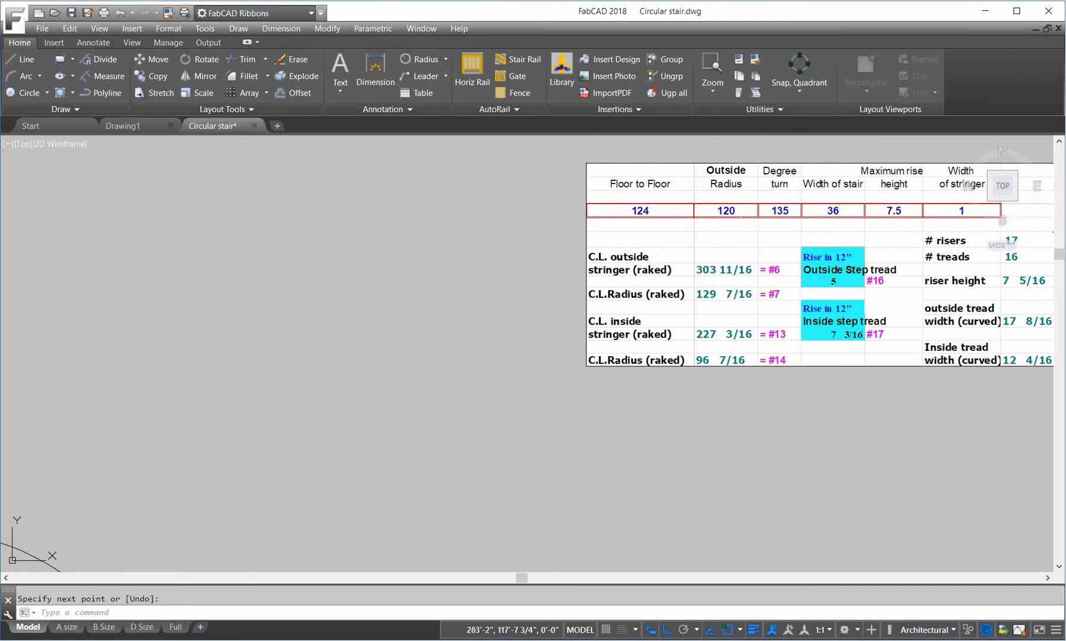
pyautogui.scroll(-4, 533, 172)
# Step: Rotate a copy of the radius line about the circle's centre, reference 0 to 135°
pyautogui.moveTo(447, 287); pyautogui.dragTo(519, 288, button='middle')
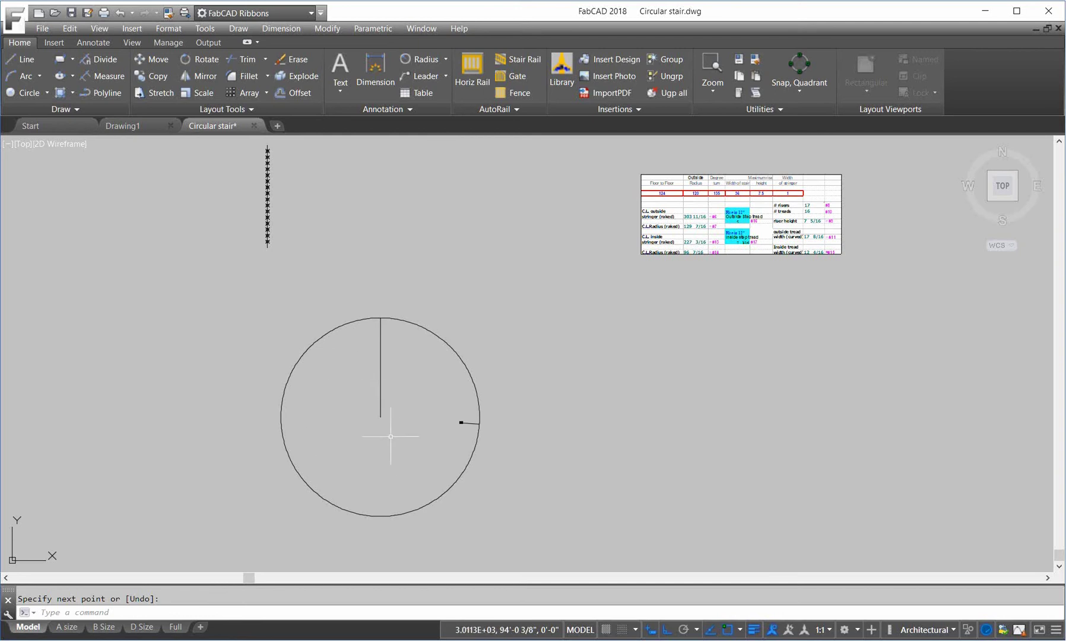
pyautogui.click(205, 67)
pyautogui.click(385, 365)
pyautogui.click(373, 375)
pyautogui.press('Return')
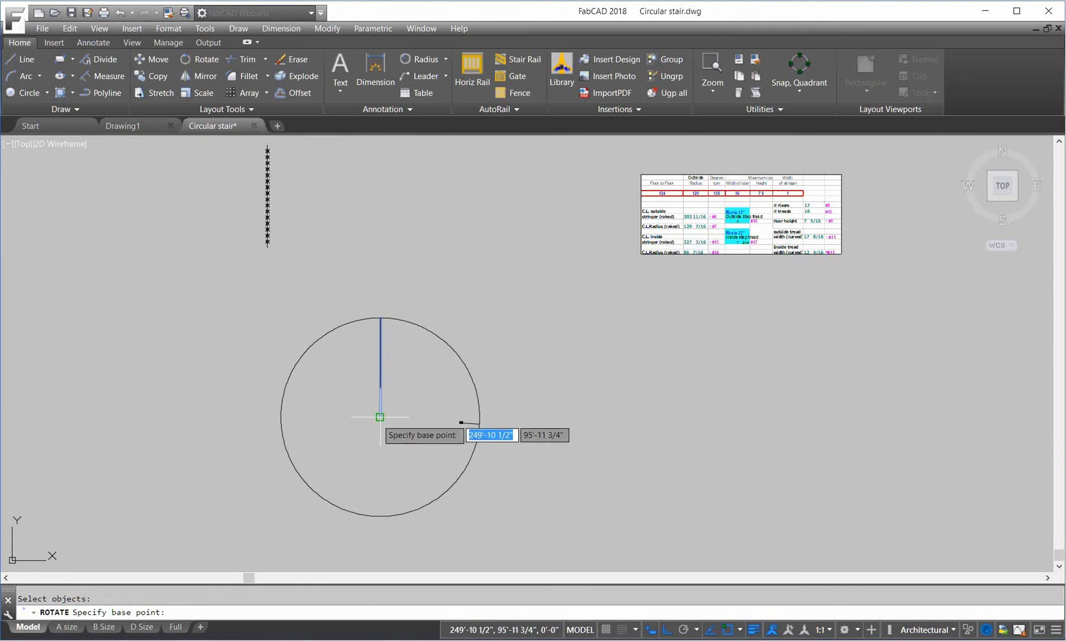
pyautogui.click(380, 417)
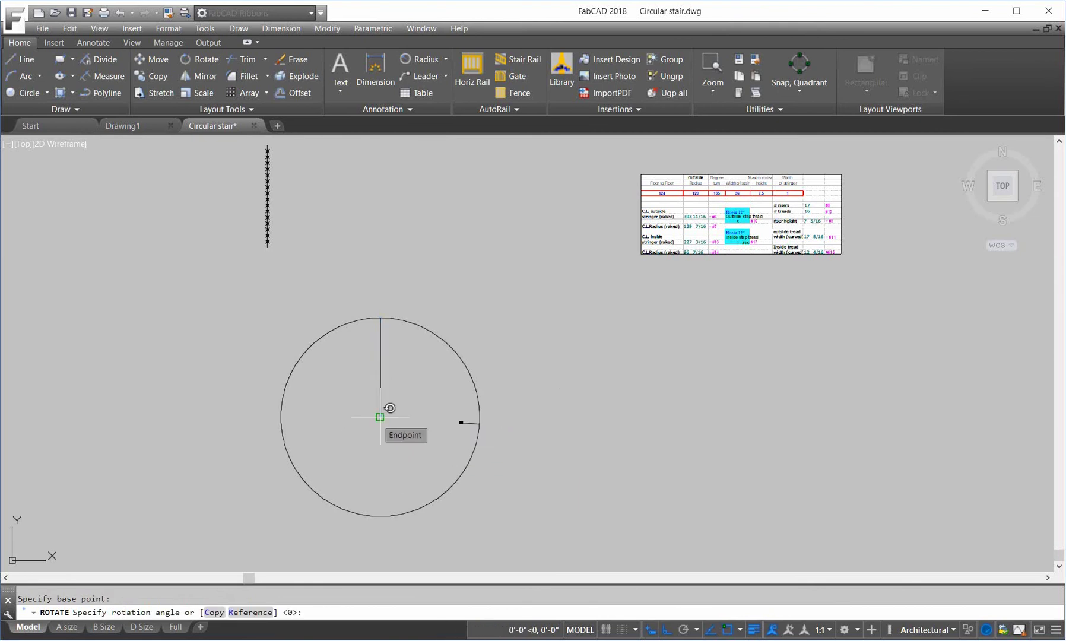
pyautogui.click(215, 613)
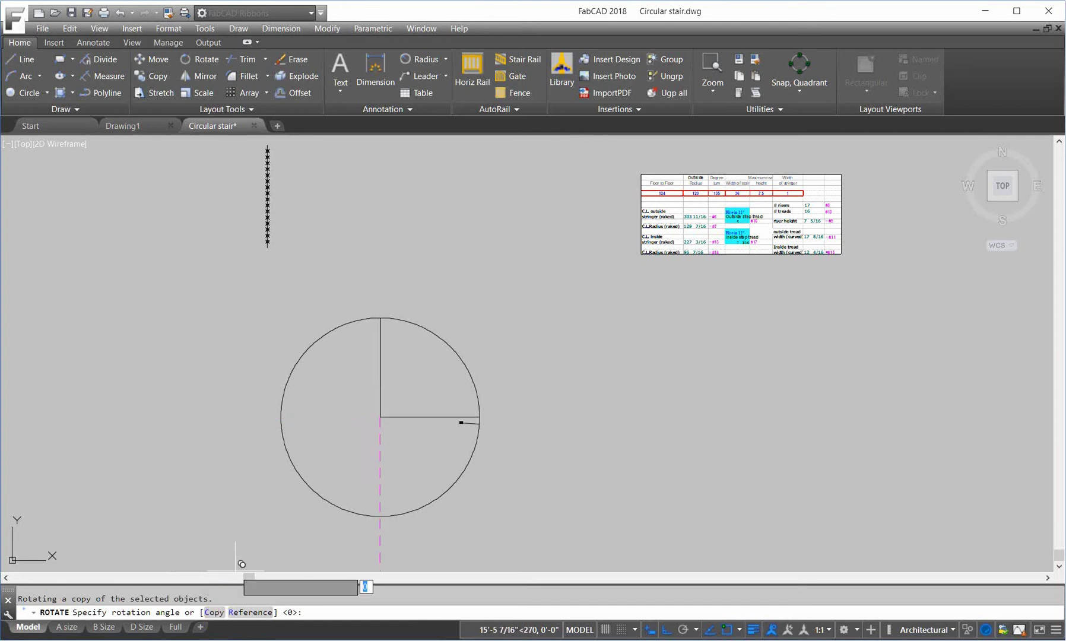
pyautogui.click(249, 612)
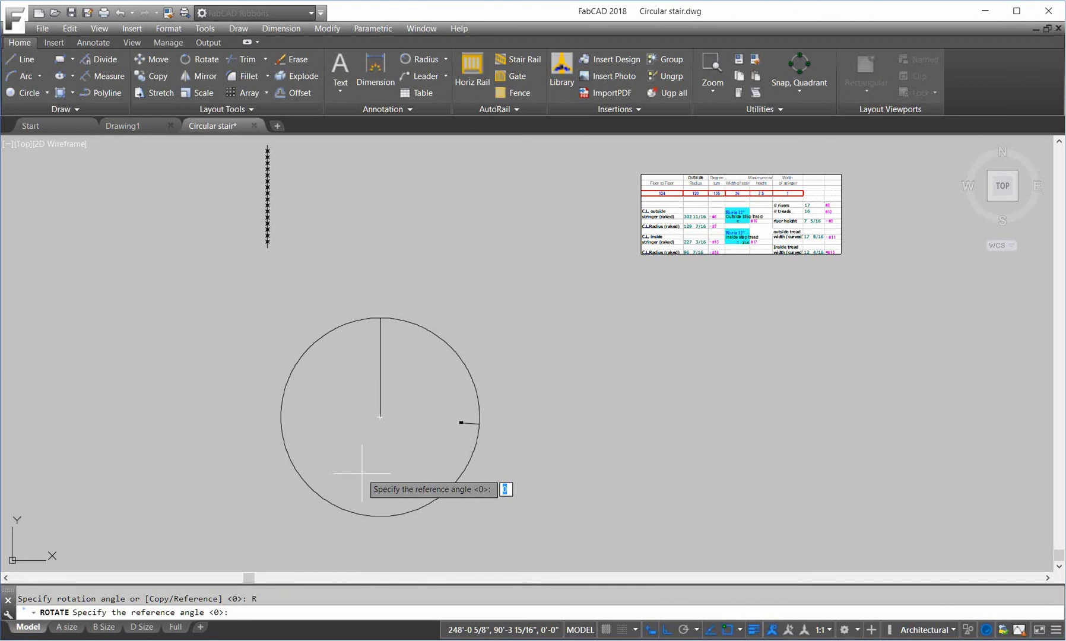
pyautogui.press('Return')
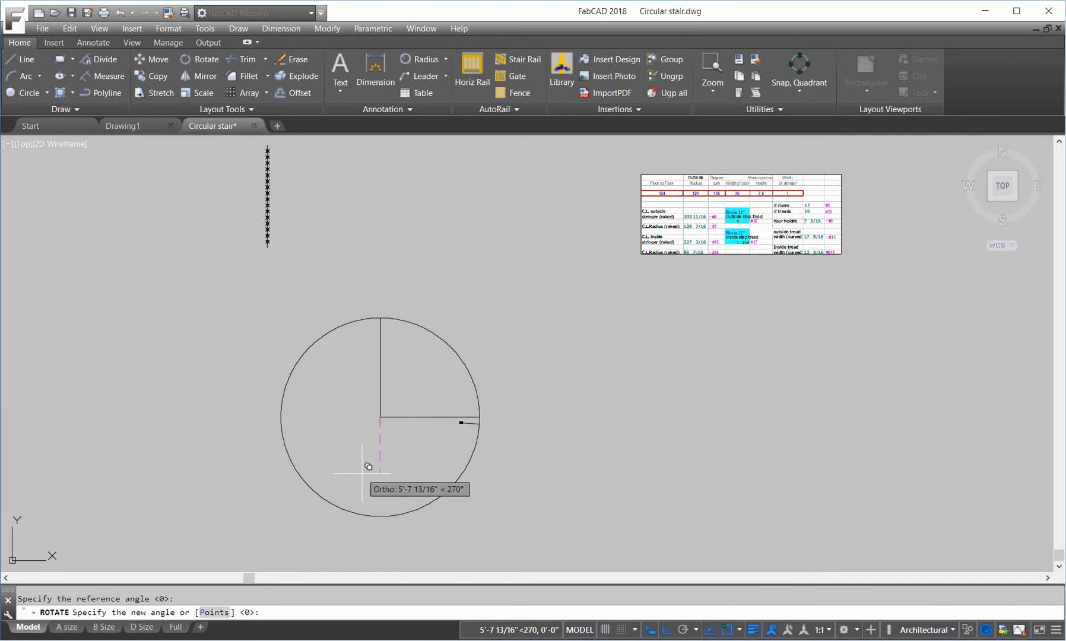
pyautogui.write('135')
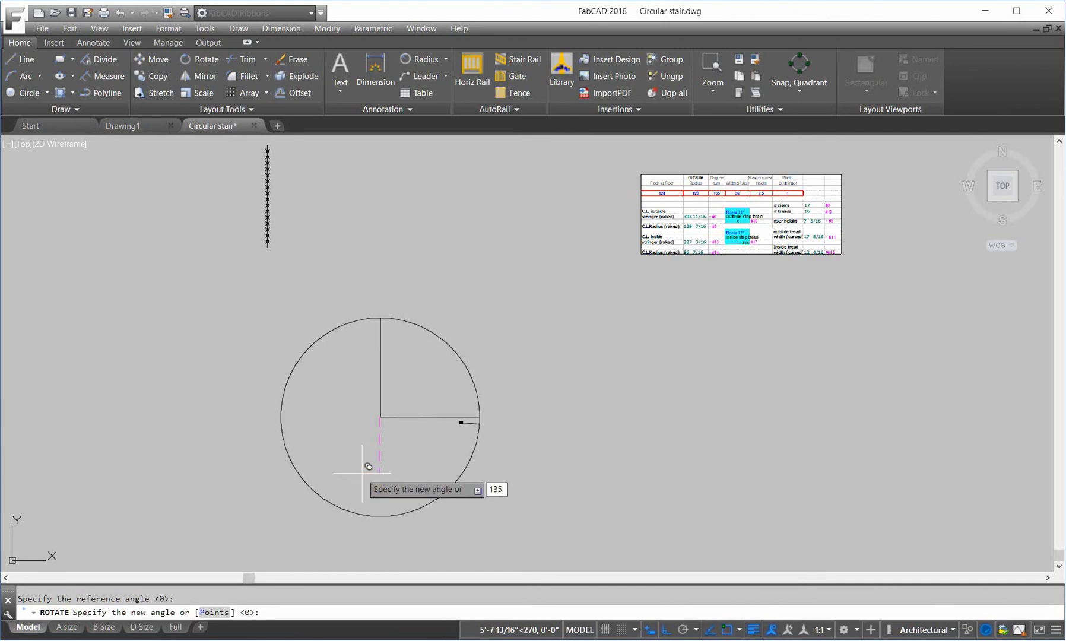
pyautogui.press('Return')
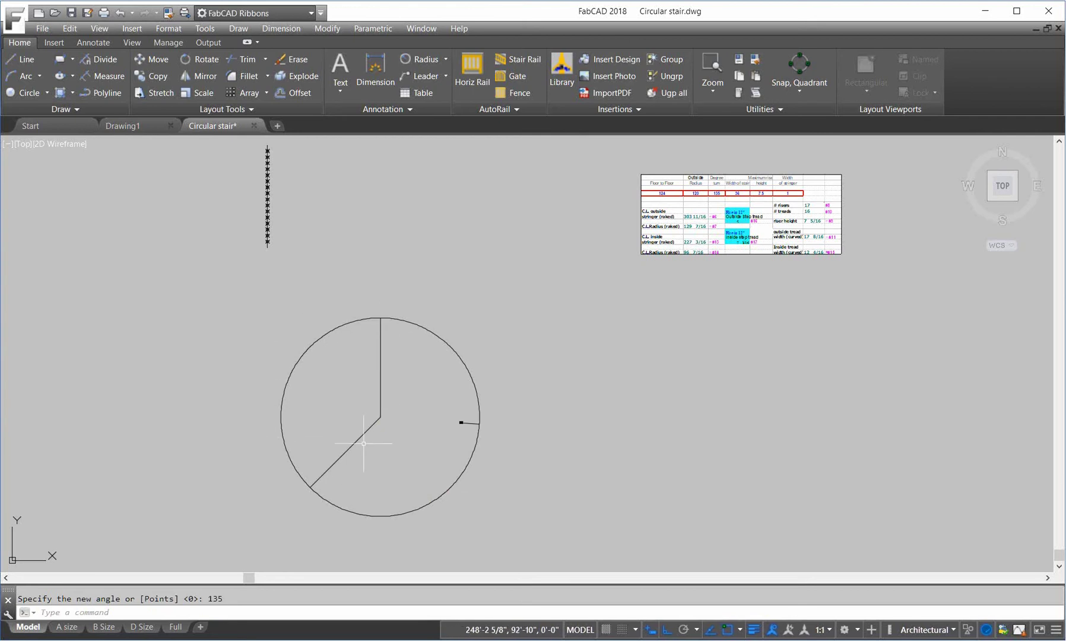
# Step: Add a 135° angular dimension between the vertical and diagonal radius lines
pyautogui.scroll(4, 372, 412)
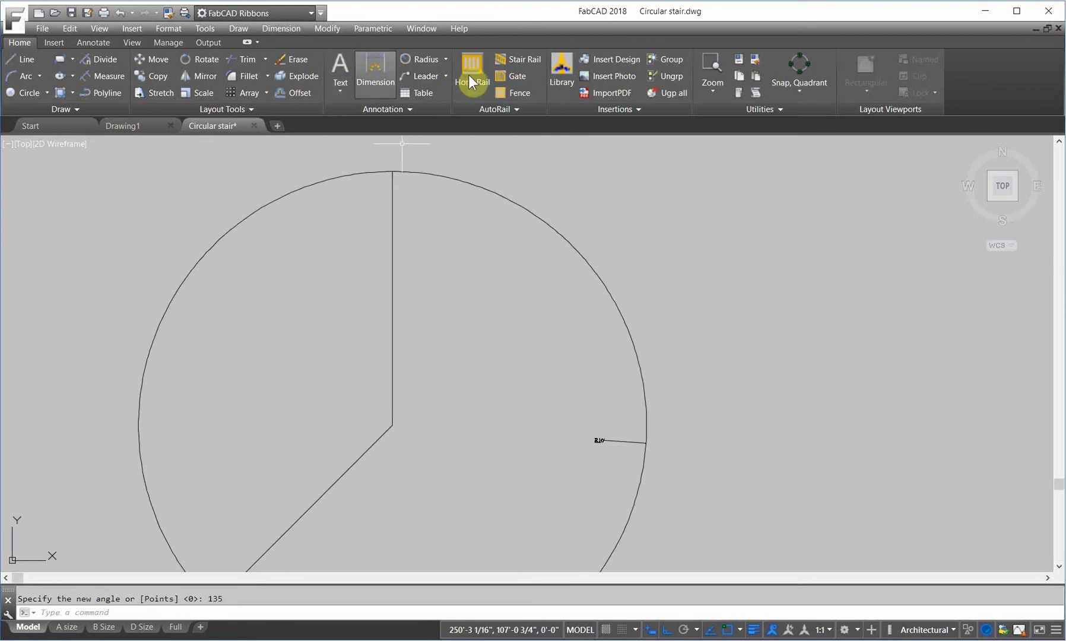
pyautogui.click(425, 59)
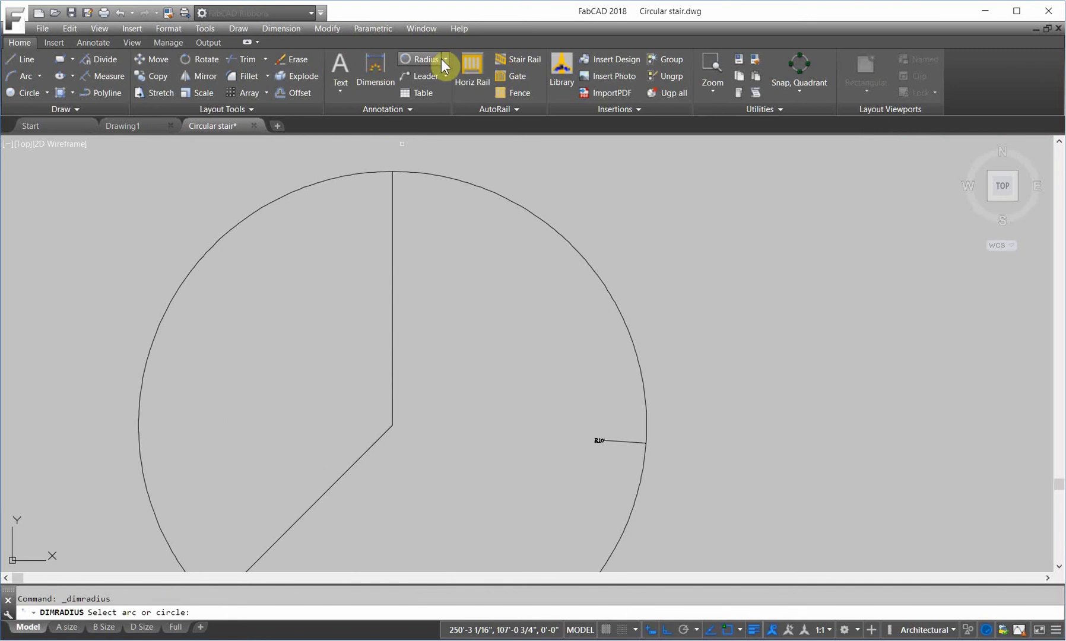
pyautogui.click(446, 59)
pyautogui.click(413, 136)
pyautogui.click(393, 404)
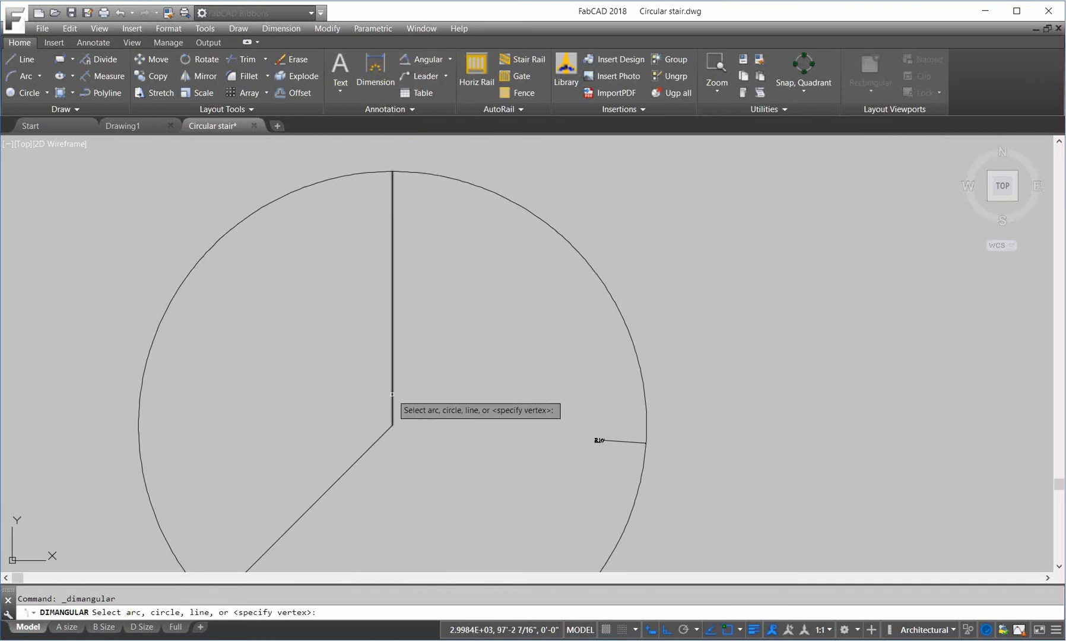
pyautogui.click(381, 437)
pyautogui.click(347, 405)
pyautogui.scroll(2, 346, 407)
pyautogui.scroll(5, 380, 419)
pyautogui.scroll(-10, 410, 425)
pyautogui.scroll(-2, 503, 360)
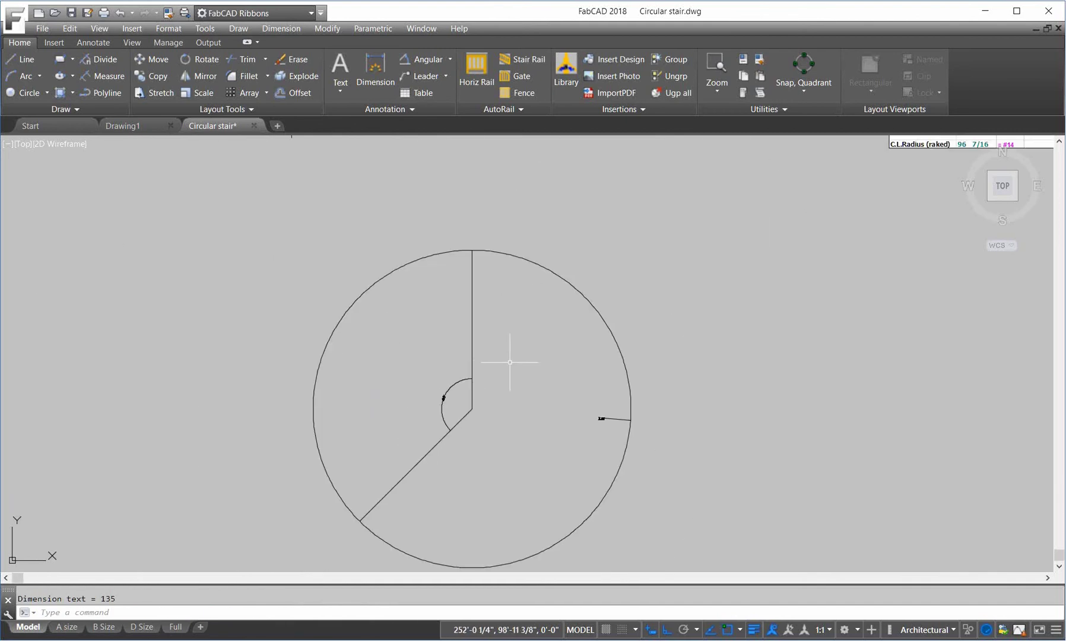
# Step: Trim away the circle's right-hand arc to leave a 135° sector
pyautogui.click(240, 61)
pyautogui.press('Return')
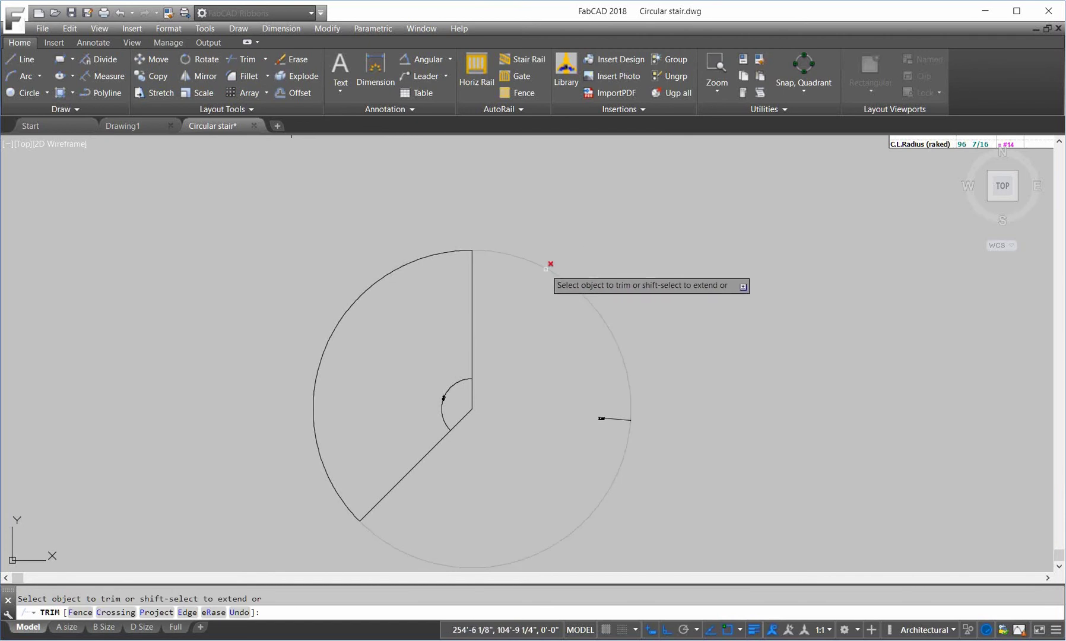
pyautogui.click(551, 263)
pyautogui.press('Return')
pyautogui.scroll(3, 374, 316)
pyautogui.scroll(-5, 470, 246)
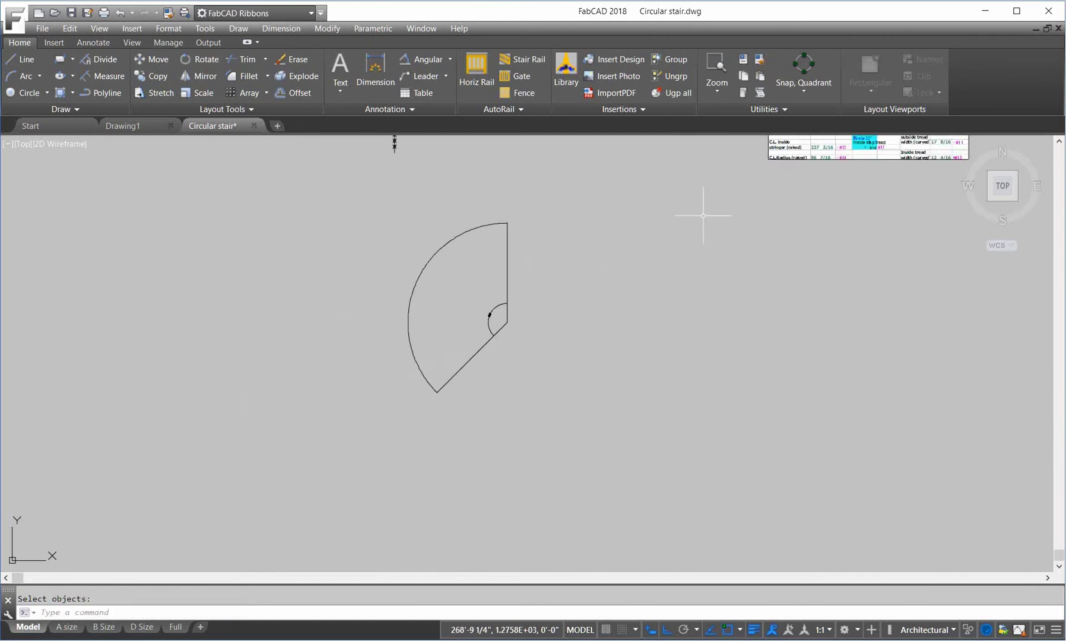
pyautogui.scroll(-2, 682, 261)
pyautogui.scroll(5, 671, 261)
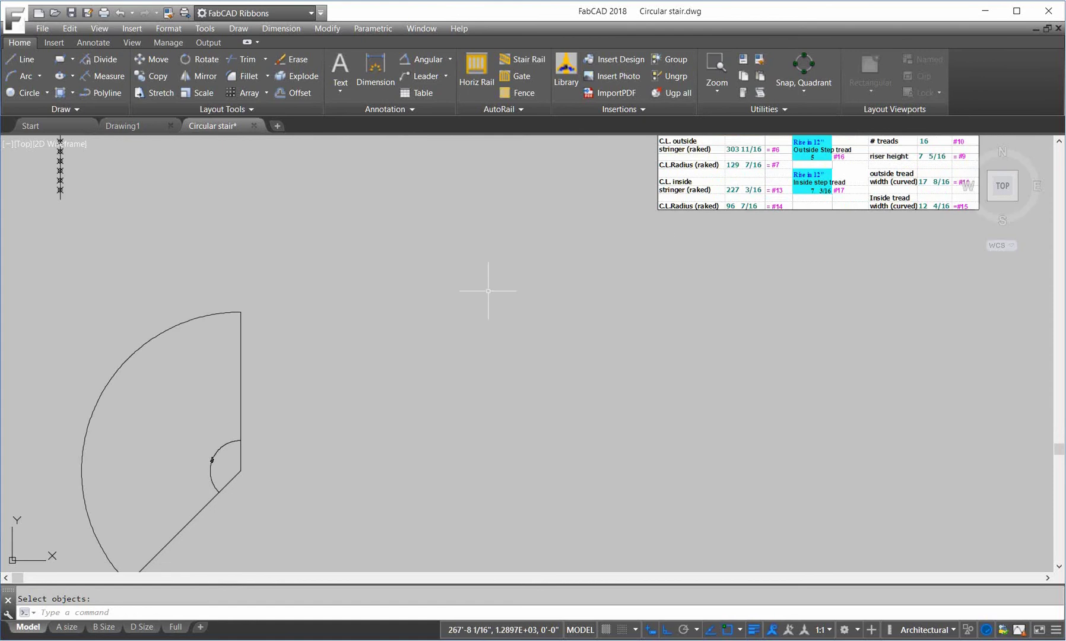
pyautogui.scroll(-2, 380, 294)
pyautogui.moveTo(351, 297); pyautogui.dragTo(446, 302, button='middle')
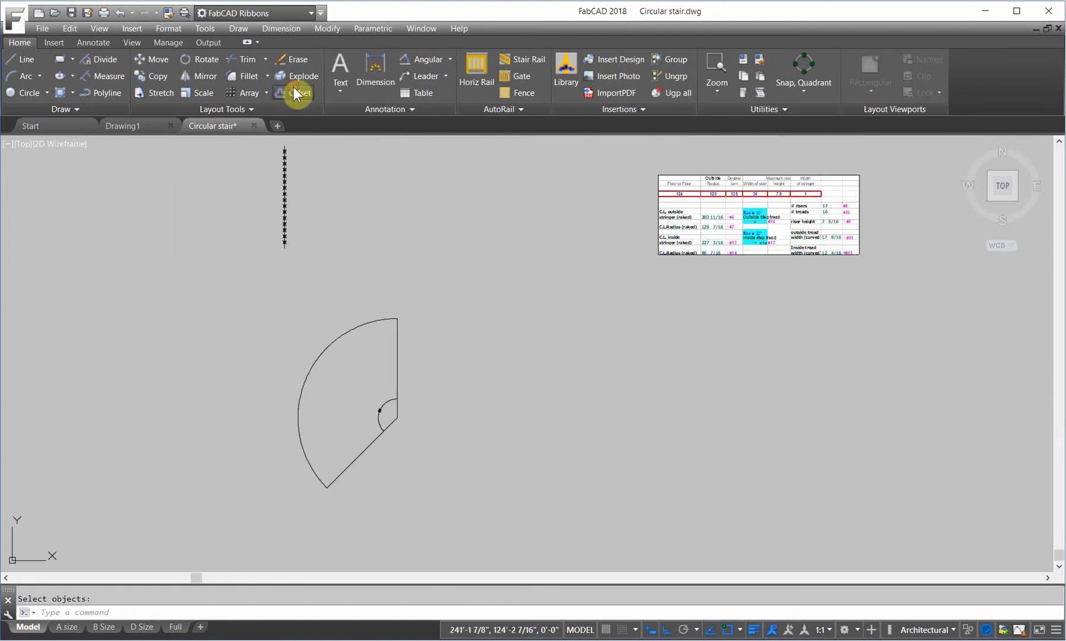
# Step: Offset the outer arc 1 inch toward the inside of the sector
pyautogui.write('1')
pyautogui.press('Return')
pyautogui.click(313, 363)
pyautogui.click(342, 374)
pyautogui.scroll(6, 321, 363)
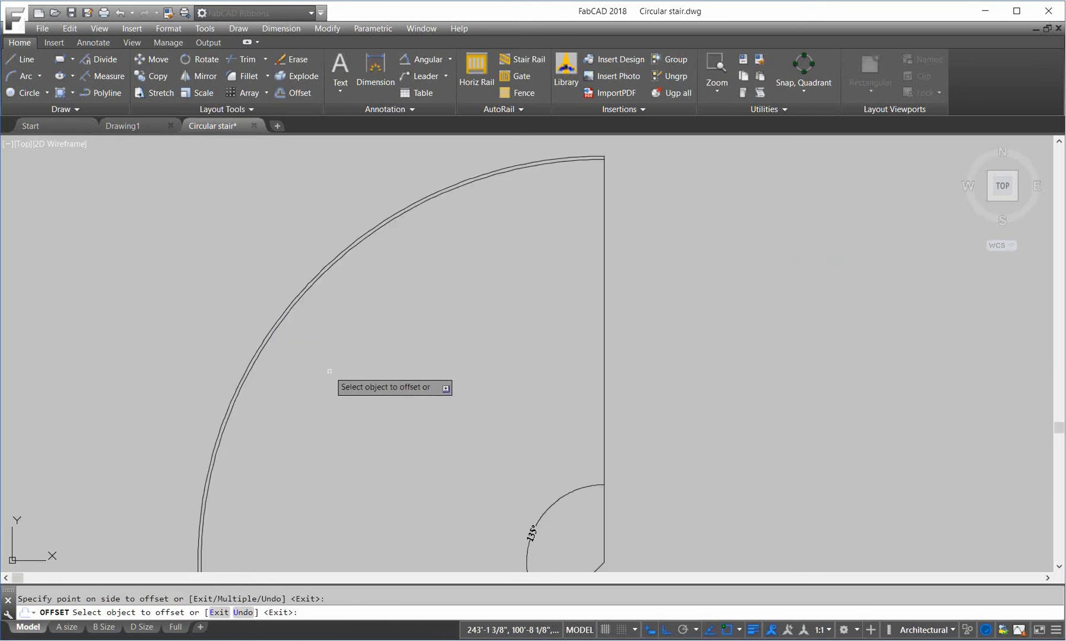
pyautogui.press('Return')
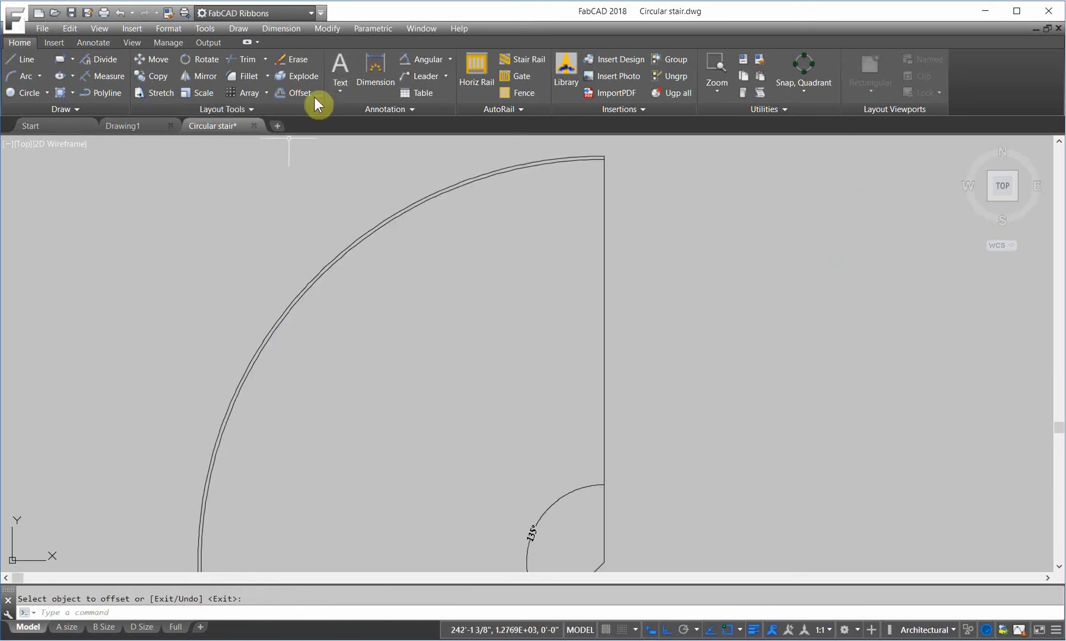
# Step: Offset the outer arc 36 inches inward to create the middle arc
pyautogui.click(291, 94)
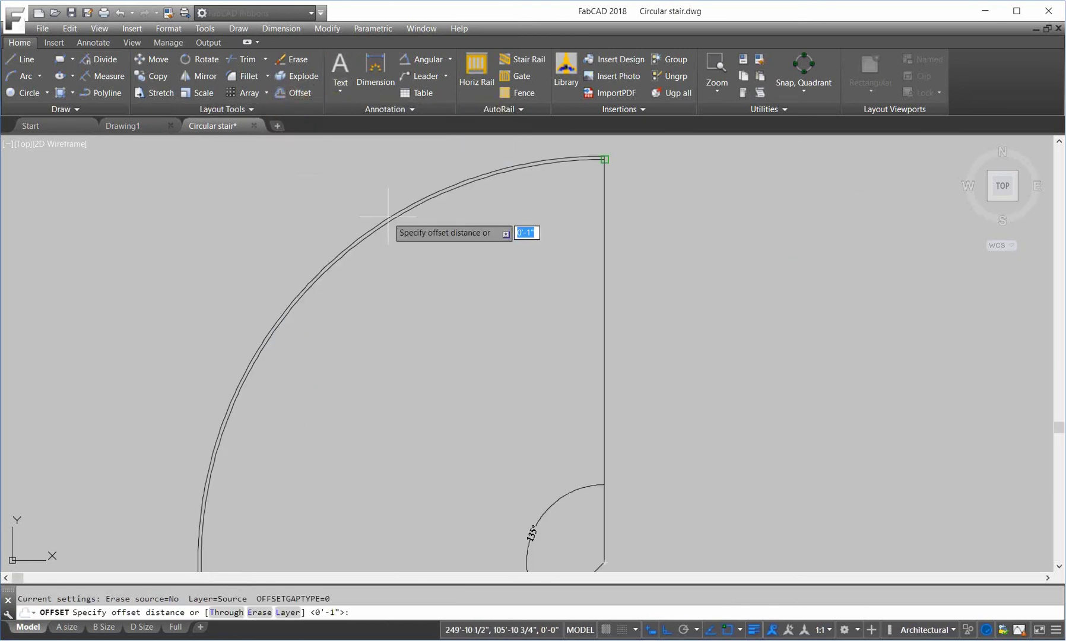
pyautogui.write('36')
pyautogui.press('Return')
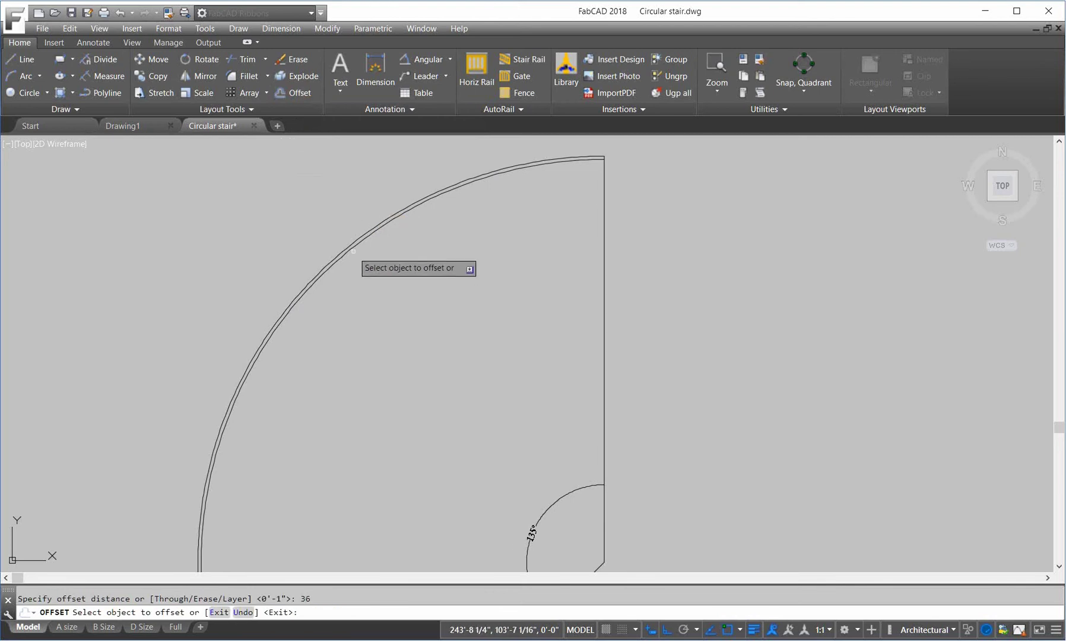
pyautogui.click(354, 249)
pyautogui.click(486, 323)
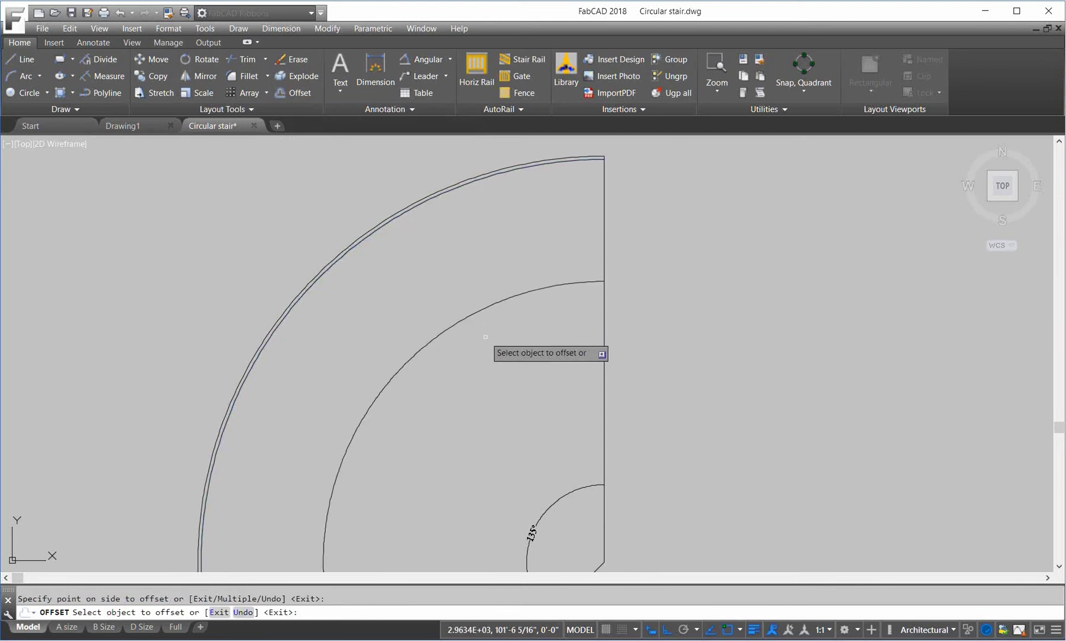
# Step: Offset the middle arc 1 inch to its inner side for stringer thickness
pyautogui.click(280, 94)
pyautogui.write('1')
pyautogui.press('Return')
pyautogui.click(473, 323)
pyautogui.click(502, 317)
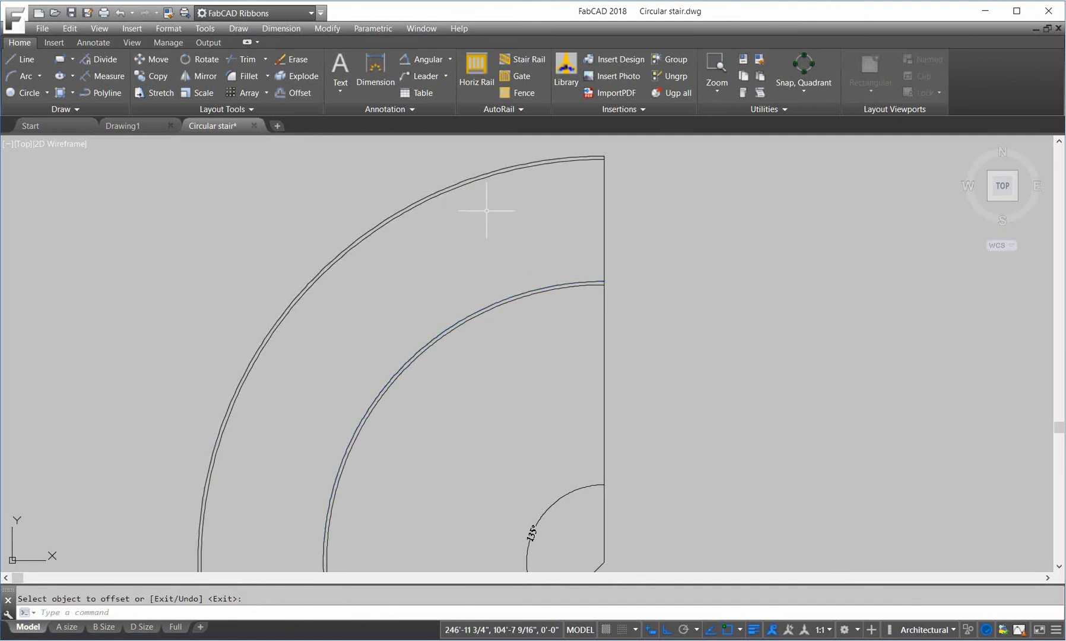
pyautogui.scroll(-4, 510, 286)
pyautogui.scroll(4, 442, 279)
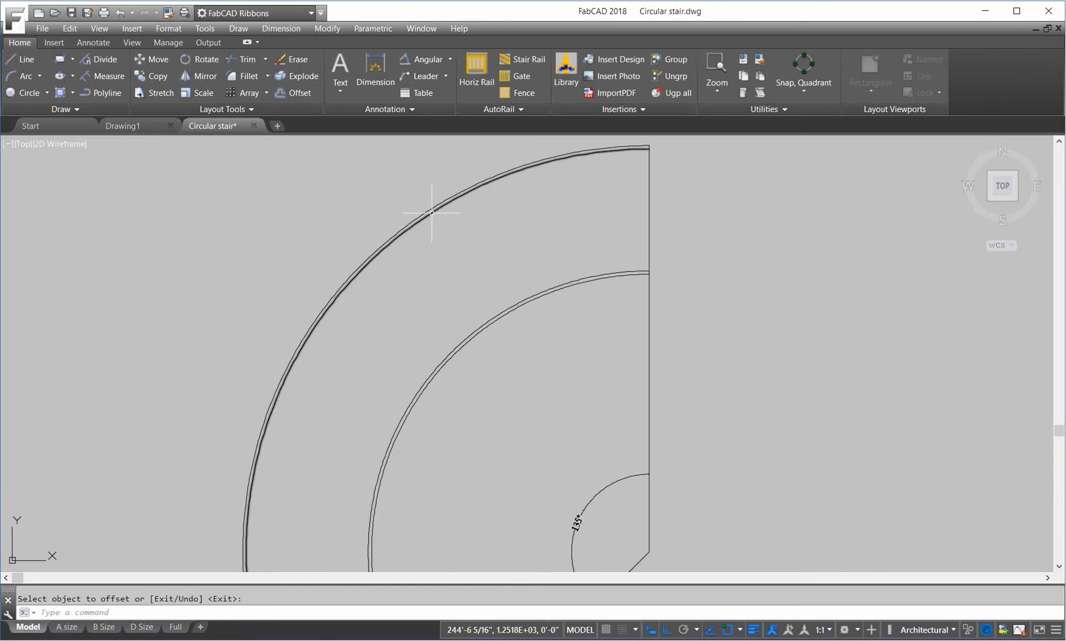
# Step: Add an arc-length dimension of 23'-4 3/8" to the outer stair arc
pyautogui.click(451, 58)
pyautogui.click(425, 164)
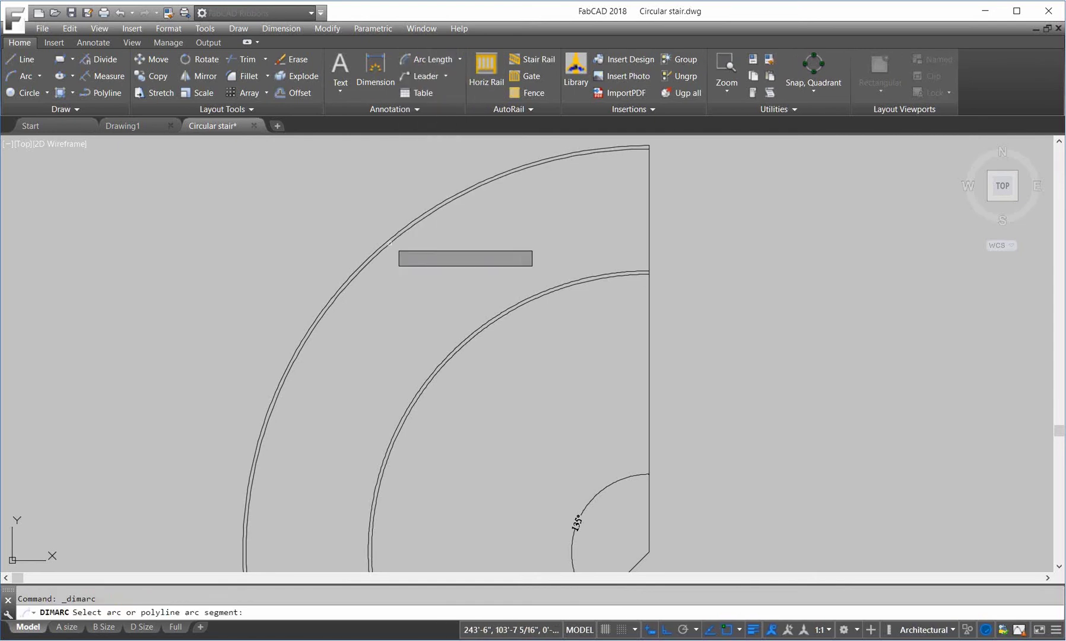
pyautogui.click(387, 250)
pyautogui.click(338, 241)
pyautogui.scroll(5, 248, 396)
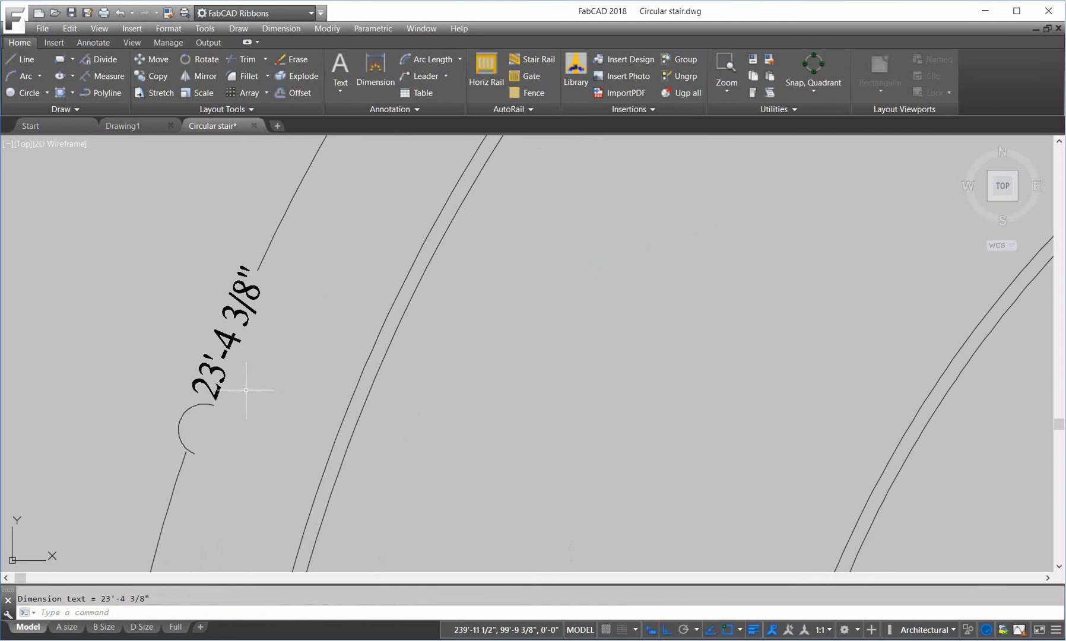
pyautogui.scroll(-5, 265, 385)
pyautogui.scroll(5, 278, 381)
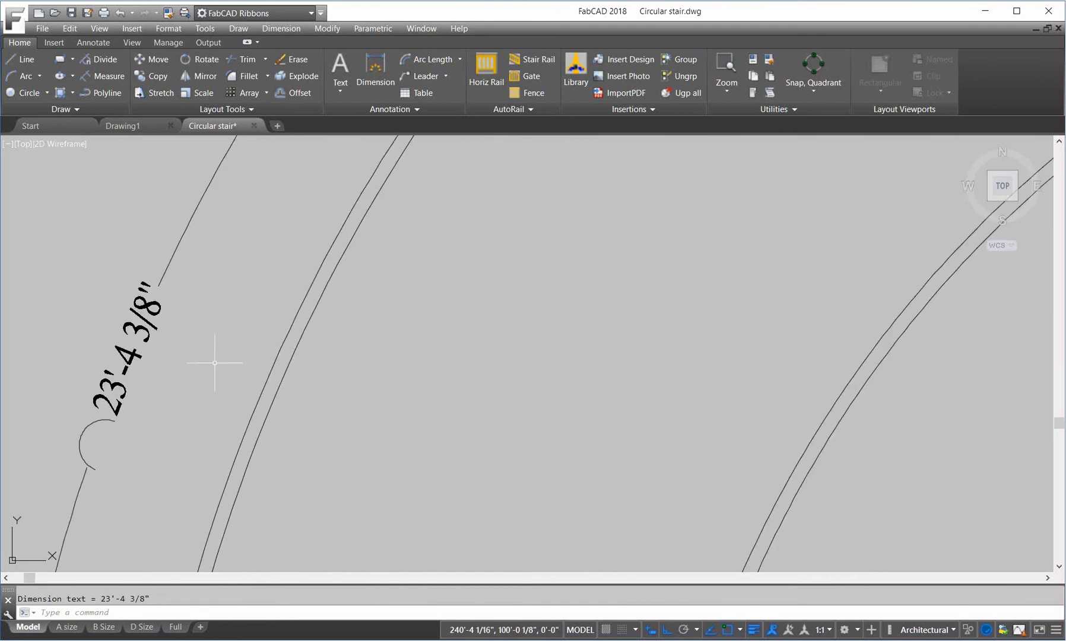
pyautogui.scroll(-7, 435, 352)
# Step: Pan and zoom to show the whole stair and the vertical line of markers
pyautogui.moveTo(434, 351); pyautogui.dragTo(402, 280, button='middle')
pyautogui.scroll(-2, 401, 280)
pyautogui.scroll(-4, 502, 325)
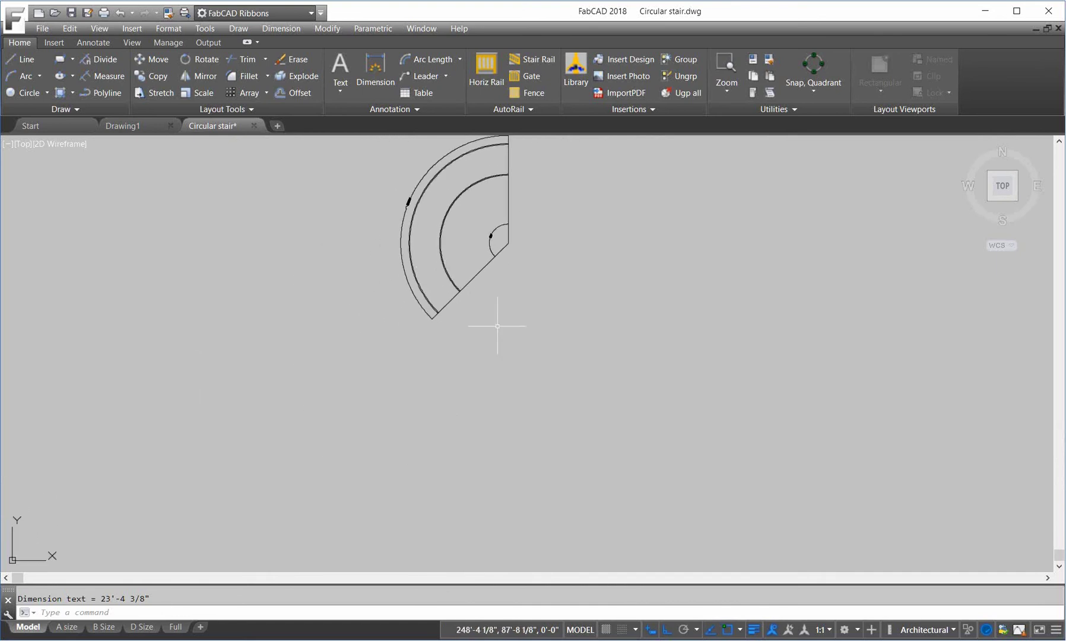
pyautogui.scroll(-2, 464, 310)
pyautogui.moveTo(442, 205); pyautogui.dragTo(437, 300, button='middle')
pyautogui.scroll(9, 438, 299)
# Step: Draw a 23'-4 3/8" horizontal line right from the marker line's bottom at 0°
pyautogui.click(15, 60)
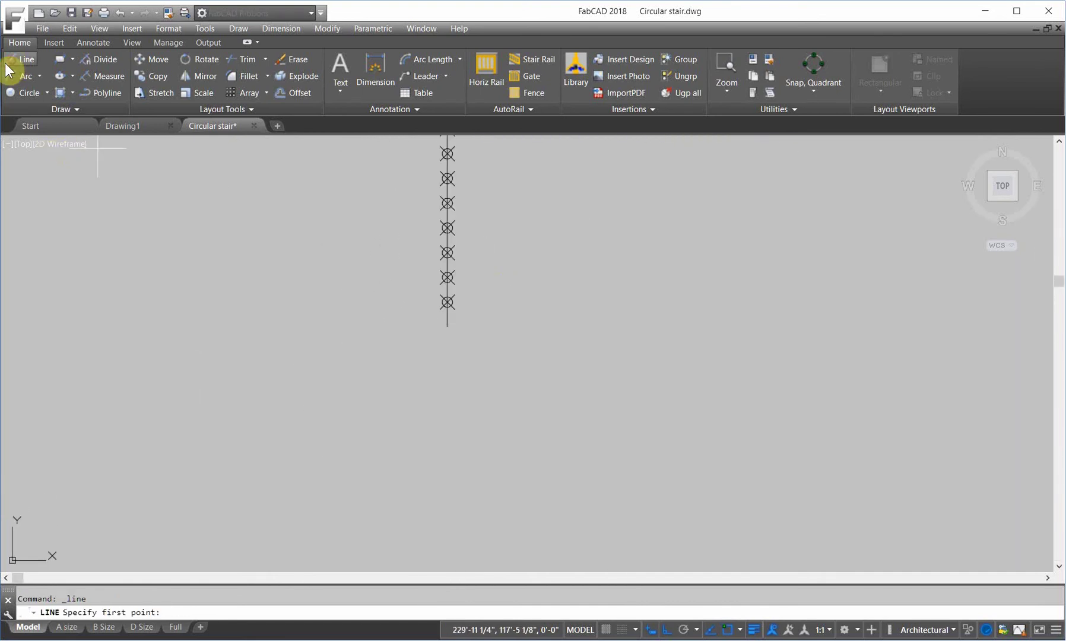
pyautogui.click(447, 325)
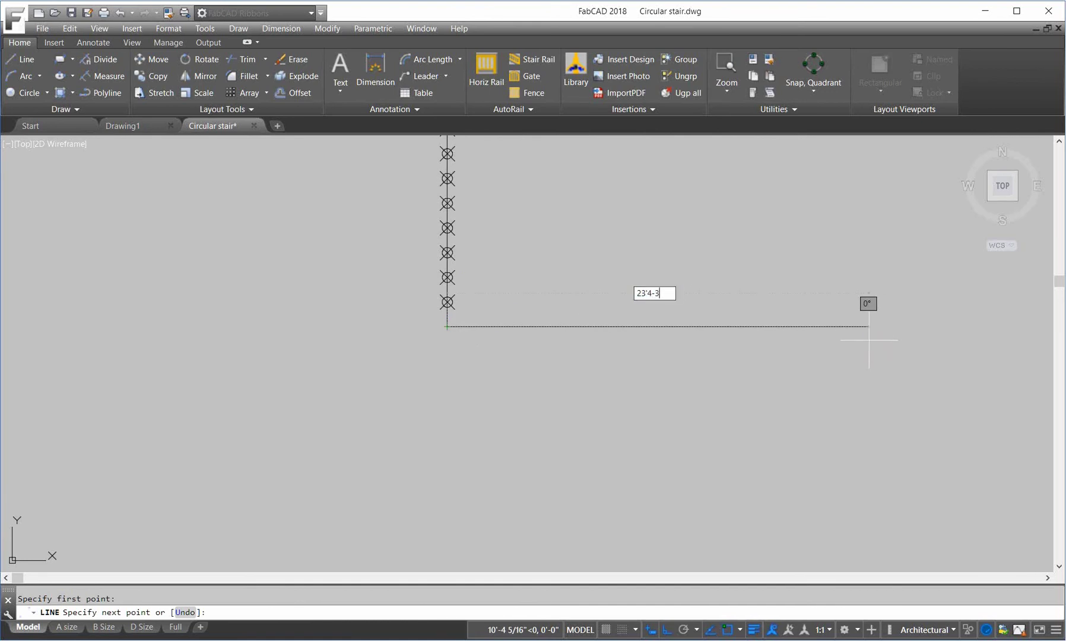
pyautogui.press('Return')
pyautogui.press('Escape')
# Step: Pan and zoom to show the title, stair plan, table and marker lines
pyautogui.scroll(-3, 850, 357)
pyautogui.moveTo(849, 356); pyautogui.dragTo(644, 362, button='middle')
pyautogui.scroll(-2, 588, 412)
pyautogui.moveTo(557, 513); pyautogui.dragTo(565, 492, button='middle')
pyautogui.scroll(8, 565, 491)
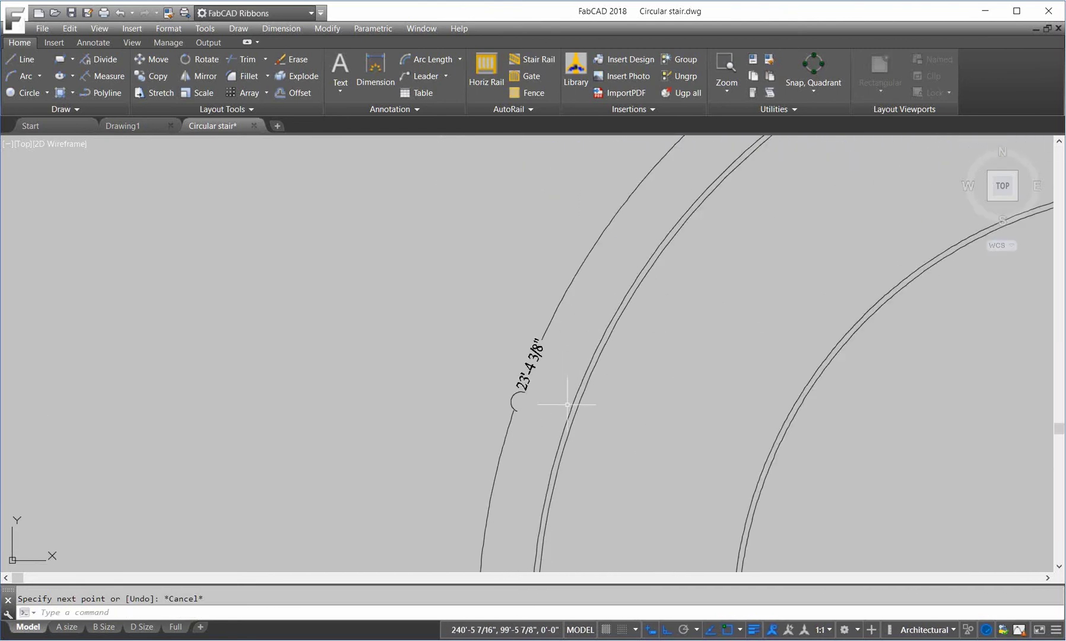
pyautogui.scroll(-6, 608, 307)
pyautogui.moveTo(757, 262)
pyautogui.mouseDown(button='middle')
pyautogui.moveTo(584, 480)
pyautogui.moveTo(523, 520)
pyautogui.mouseUp(button='middle')
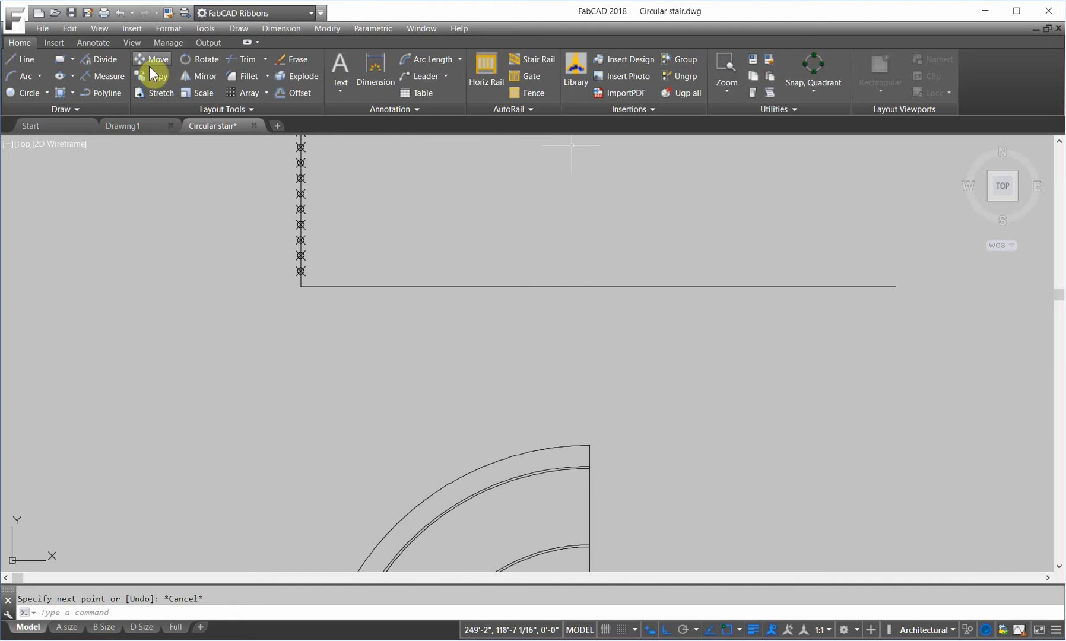
# Step: Divide the horizontal base line into 16 equal parts with point markers
pyautogui.click(103, 60)
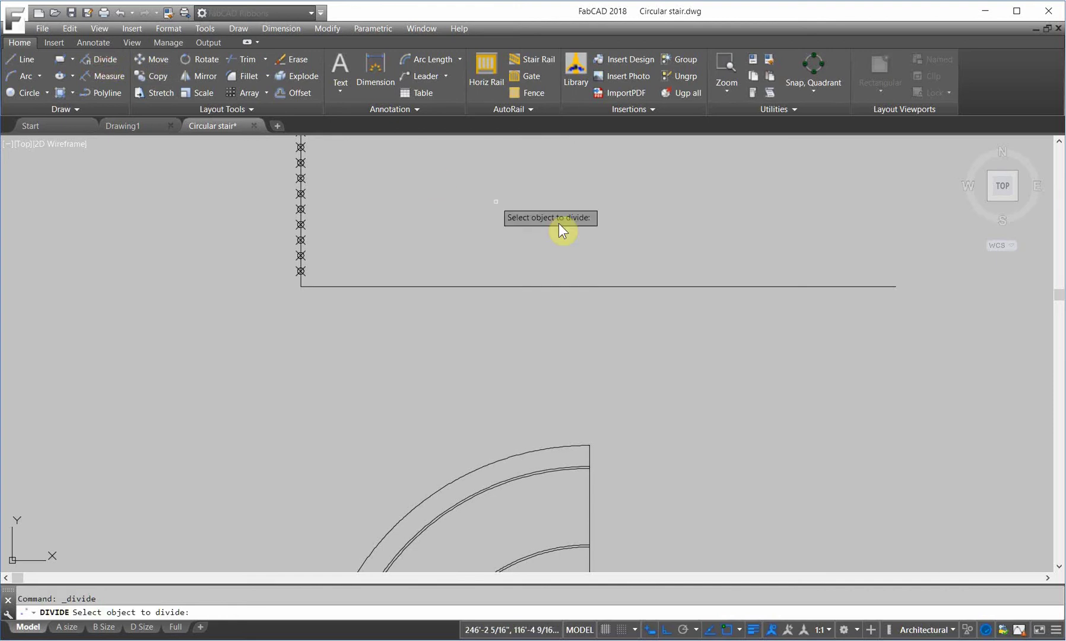
pyautogui.click(568, 286)
pyautogui.write('16')
pyautogui.press('Return')
pyautogui.scroll(2, 414, 300)
pyautogui.moveTo(408, 302); pyautogui.dragTo(502, 314, button='middle')
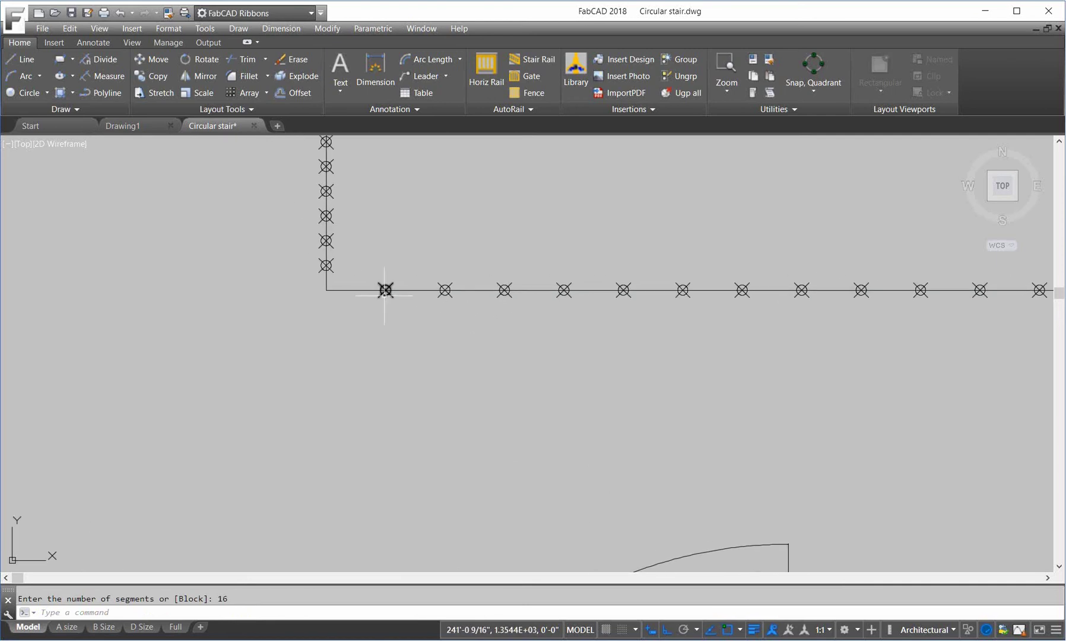
# Step: Add a 1'-5 1/2" linear dimension from the corner to the first division node
pyautogui.click(459, 60)
pyautogui.click(424, 82)
pyautogui.click(326, 290)
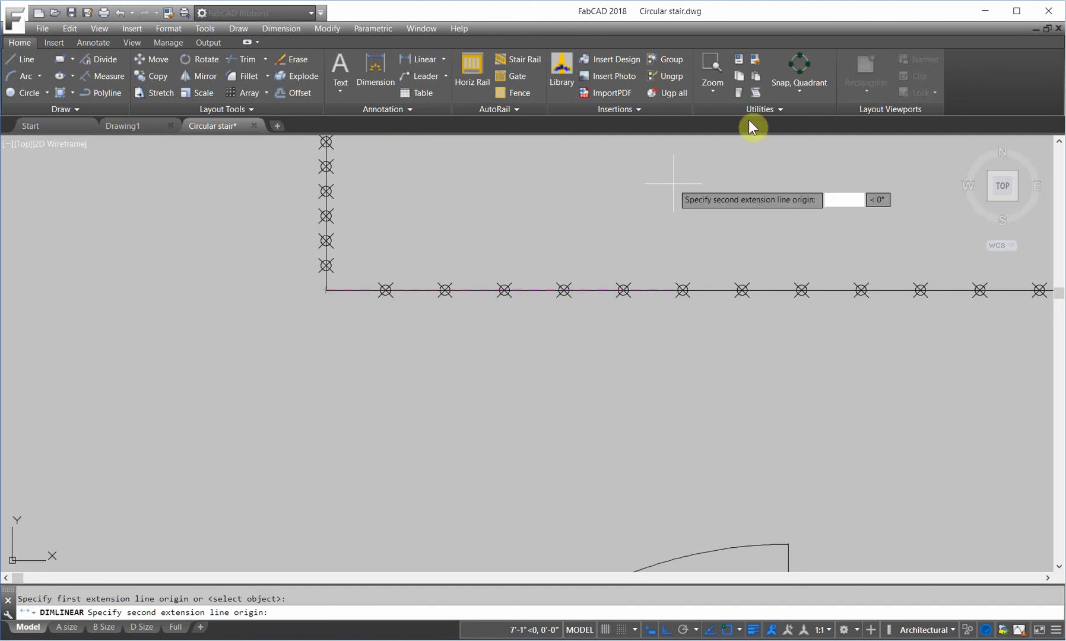
pyautogui.click(796, 91)
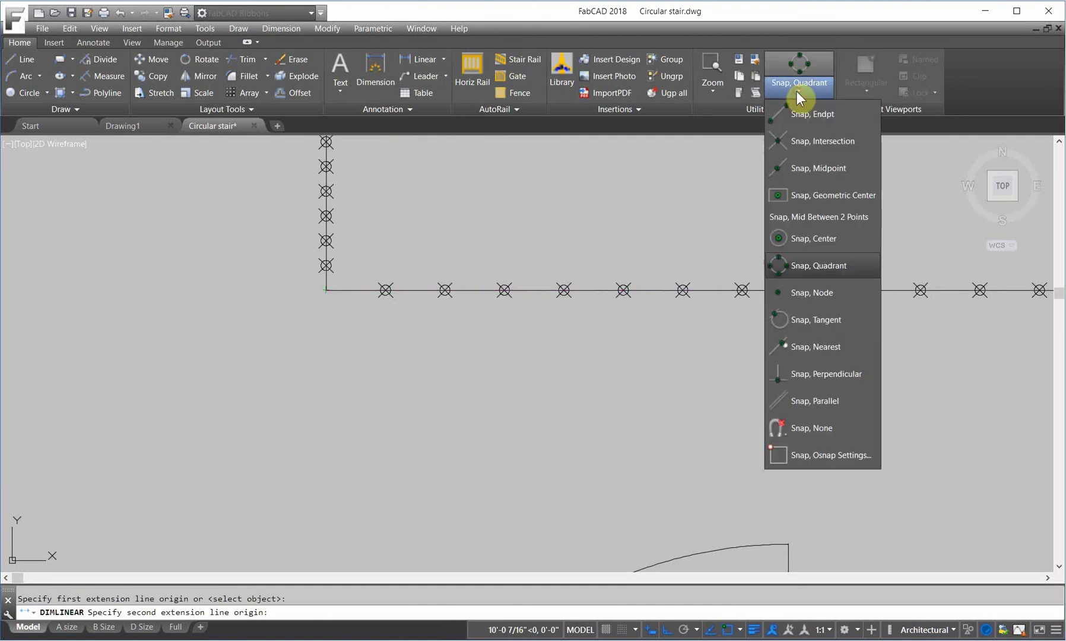
pyautogui.click(800, 292)
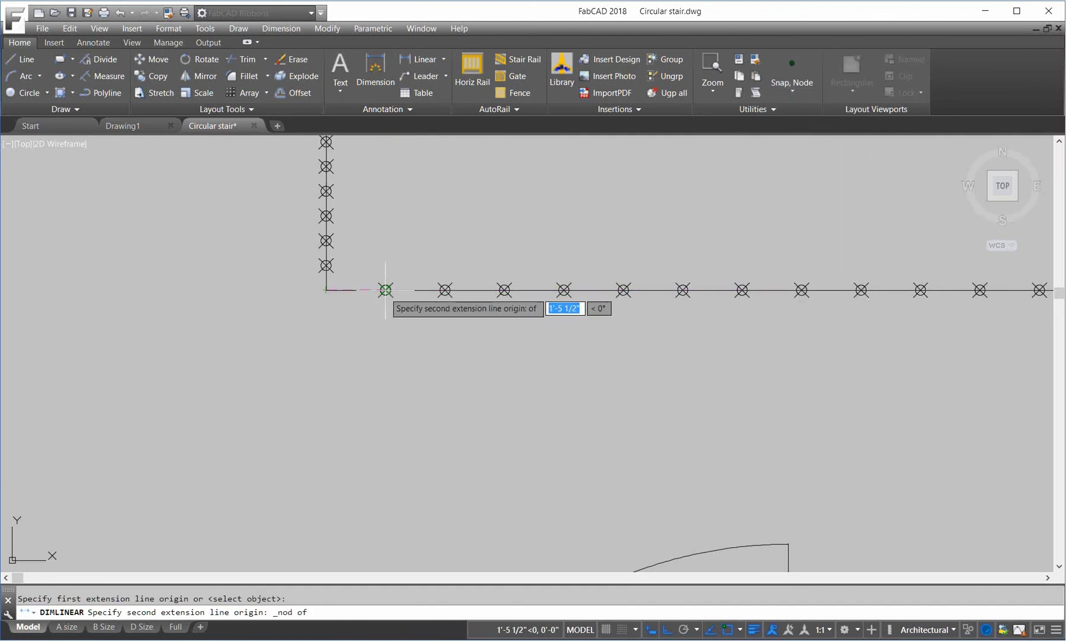
pyautogui.click(386, 290)
pyautogui.click(387, 319)
pyautogui.scroll(3, 342, 333)
pyautogui.scroll(-8, 386, 329)
pyautogui.scroll(-1, 813, 350)
pyautogui.moveTo(814, 350); pyautogui.dragTo(558, 335, button='middle')
pyautogui.scroll(3, 805, 288)
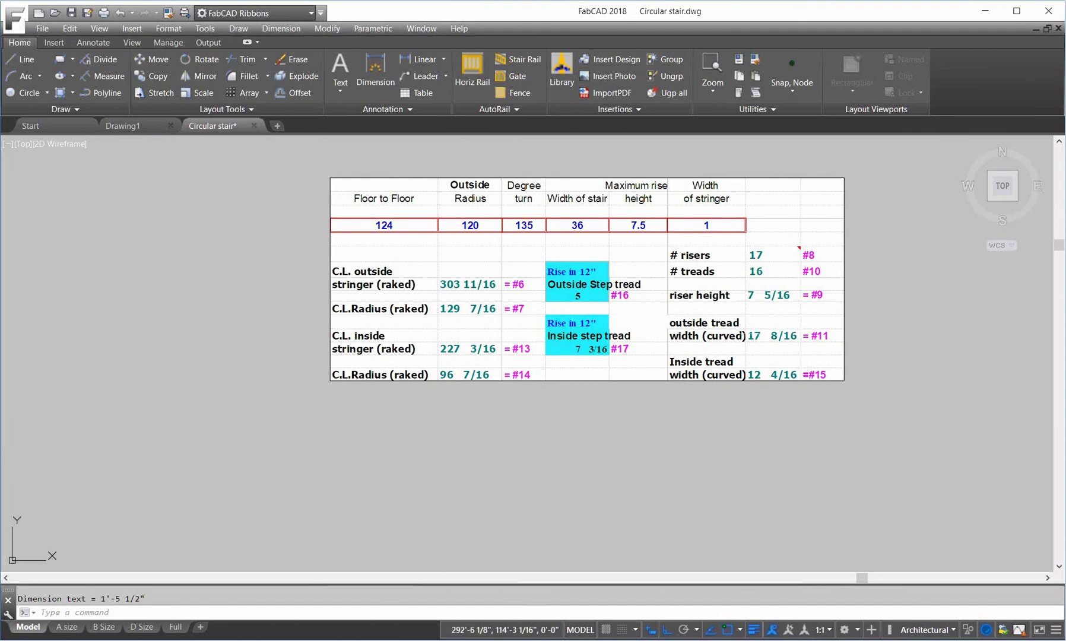
pyautogui.scroll(-2, 793, 365)
pyautogui.scroll(5, 793, 365)
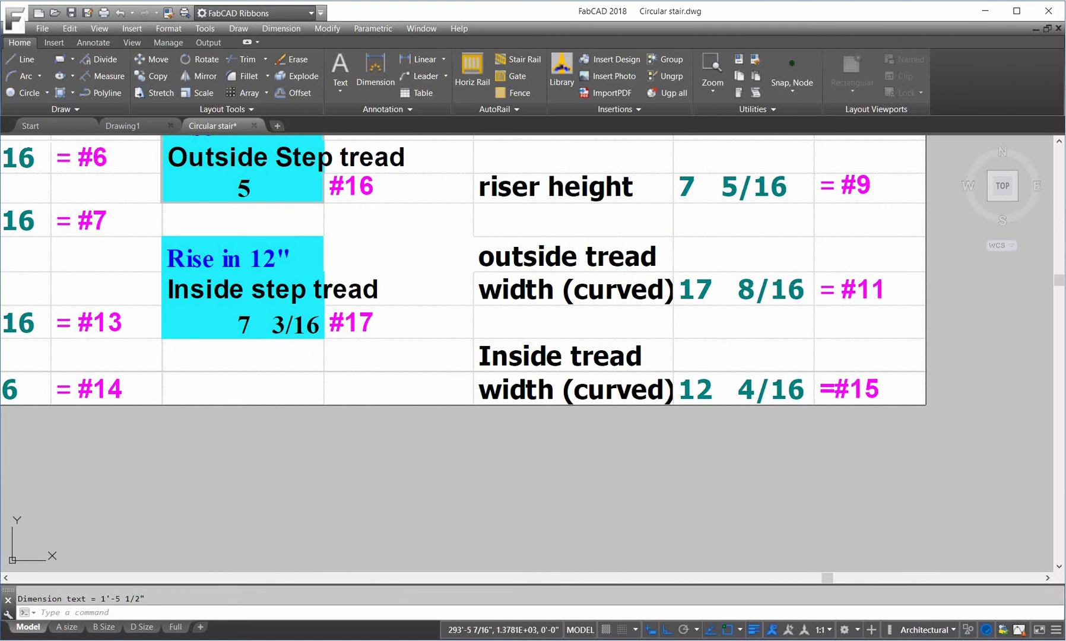
pyautogui.scroll(-8, 677, 268)
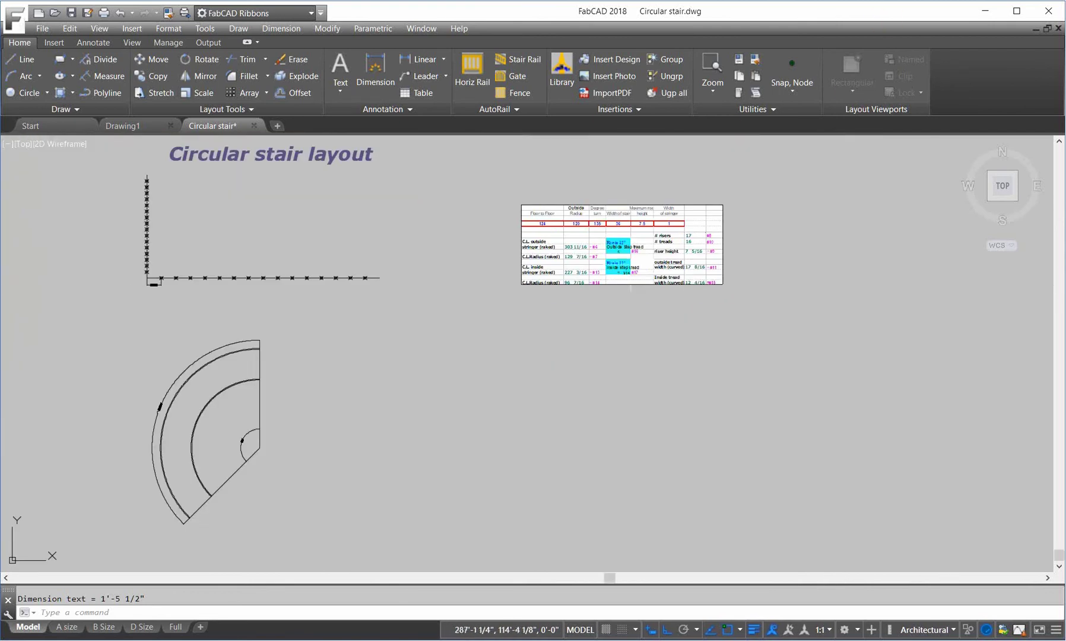
pyautogui.moveTo(627, 259); pyautogui.dragTo(720, 283, button='middle')
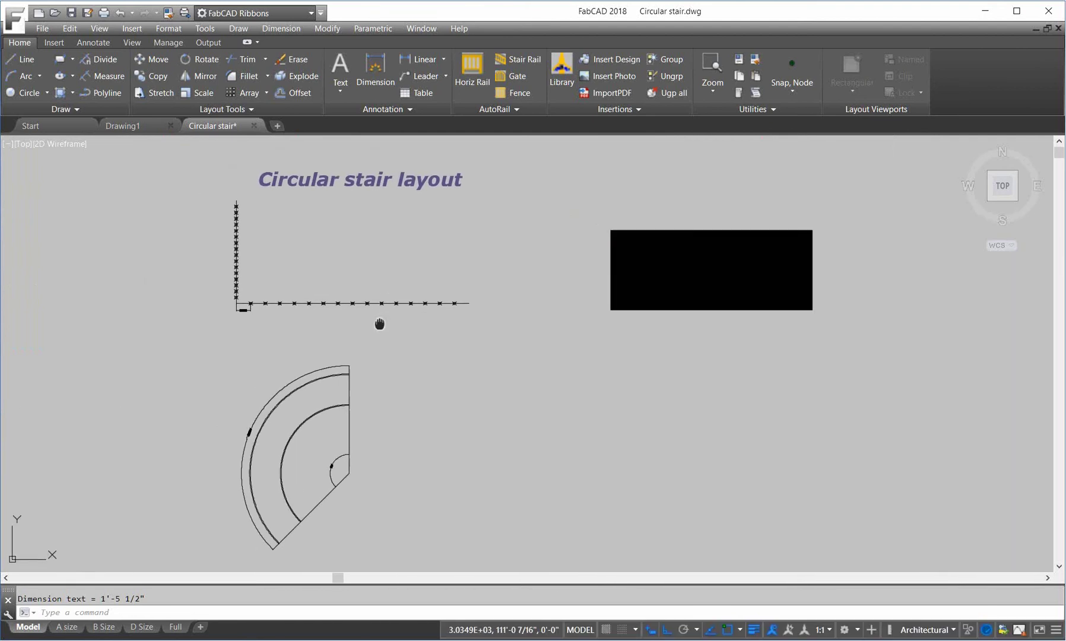
pyautogui.moveTo(394, 311); pyautogui.dragTo(465, 287, button='middle')
pyautogui.scroll(6, 419, 371)
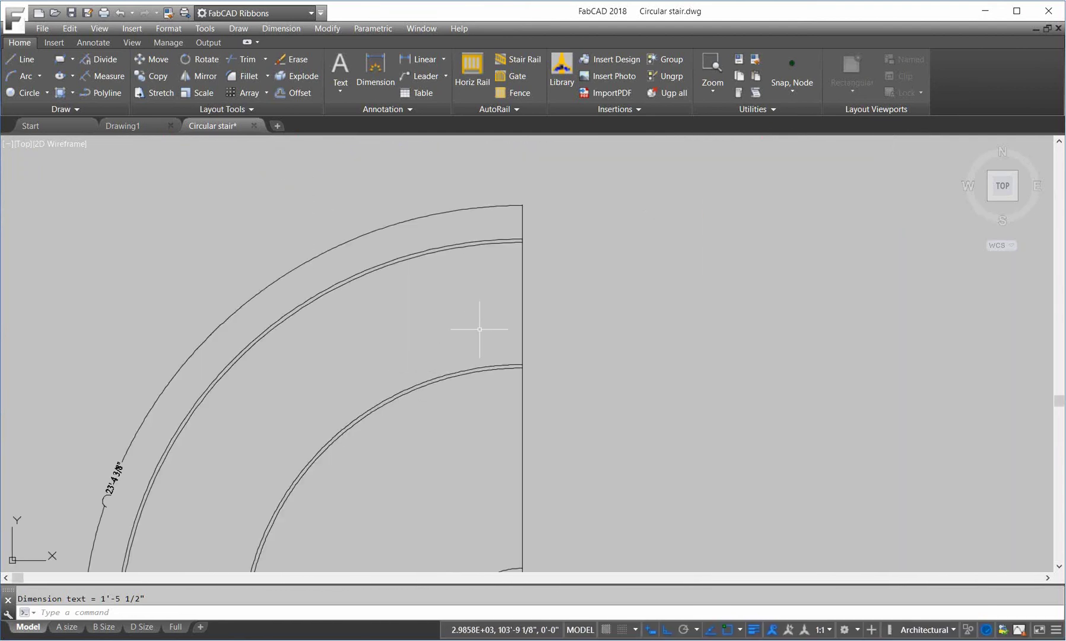
pyautogui.scroll(4, 520, 292)
pyautogui.scroll(-2, 541, 238)
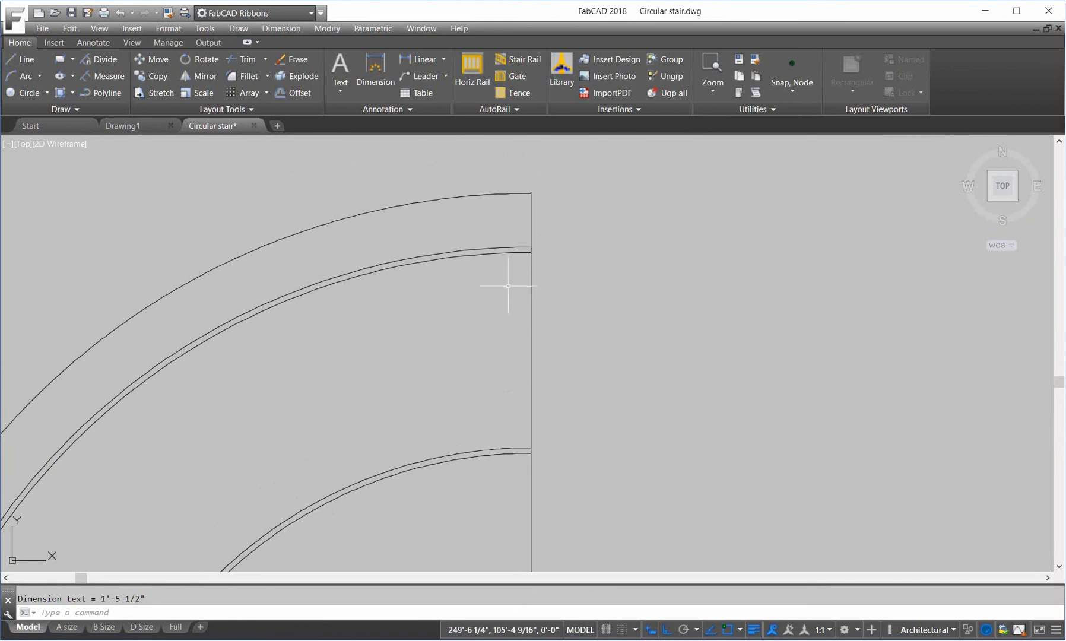
# Step: Trim the stringer arcs against the lower arc, middle arc and vertical radius line
pyautogui.click(244, 61)
pyautogui.click(522, 450)
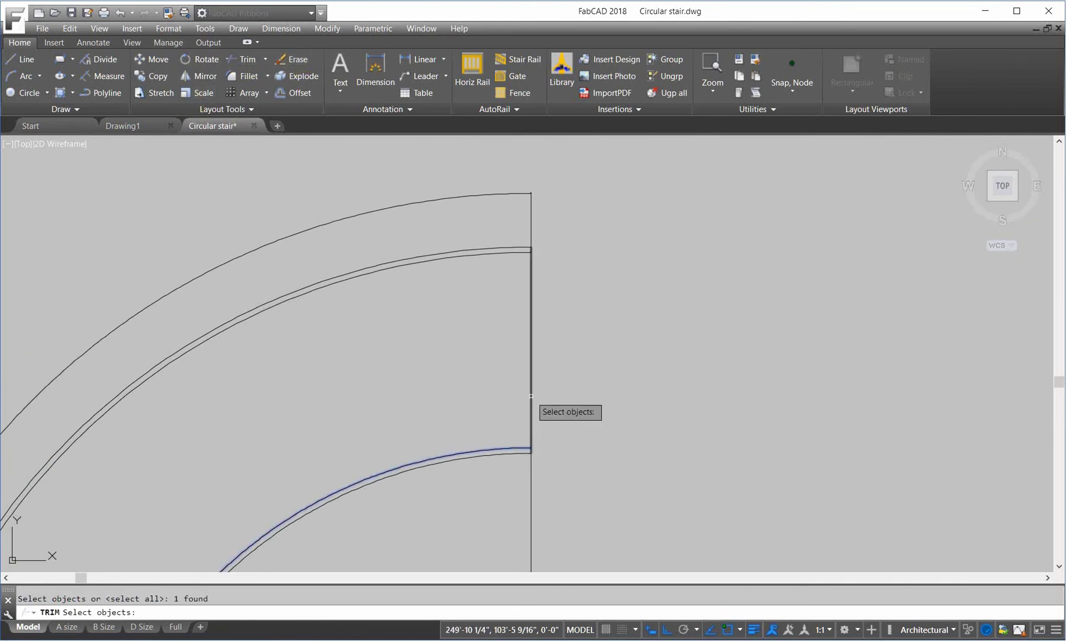
pyautogui.click(519, 256)
pyautogui.scroll(3, 535, 444)
pyautogui.click(536, 450)
pyautogui.press('Return')
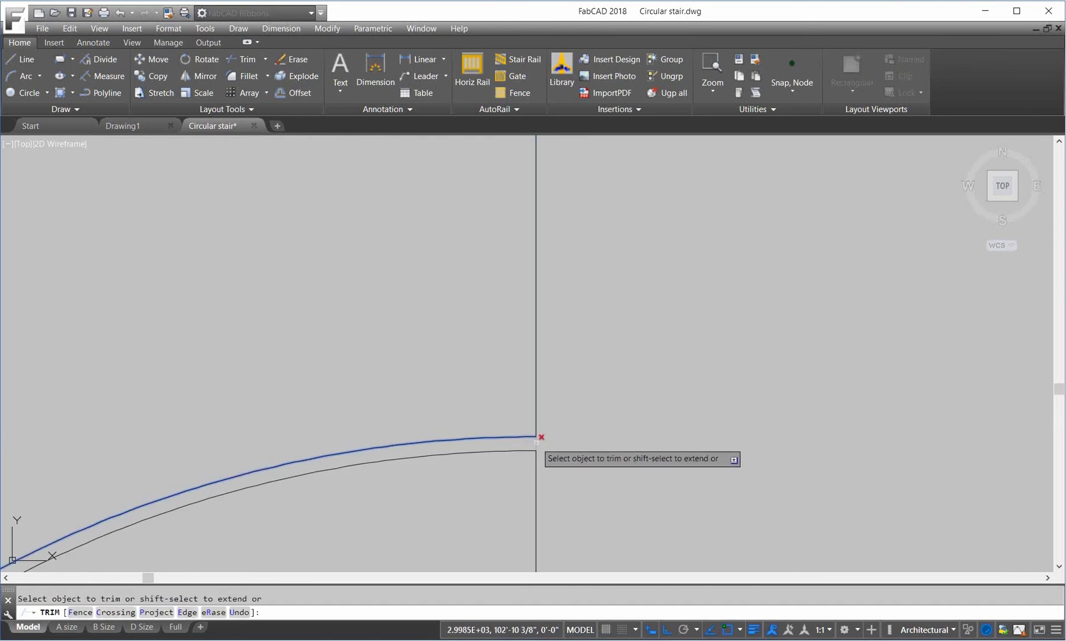
pyautogui.moveTo(609, 273); pyautogui.dragTo(631, 563, button='middle')
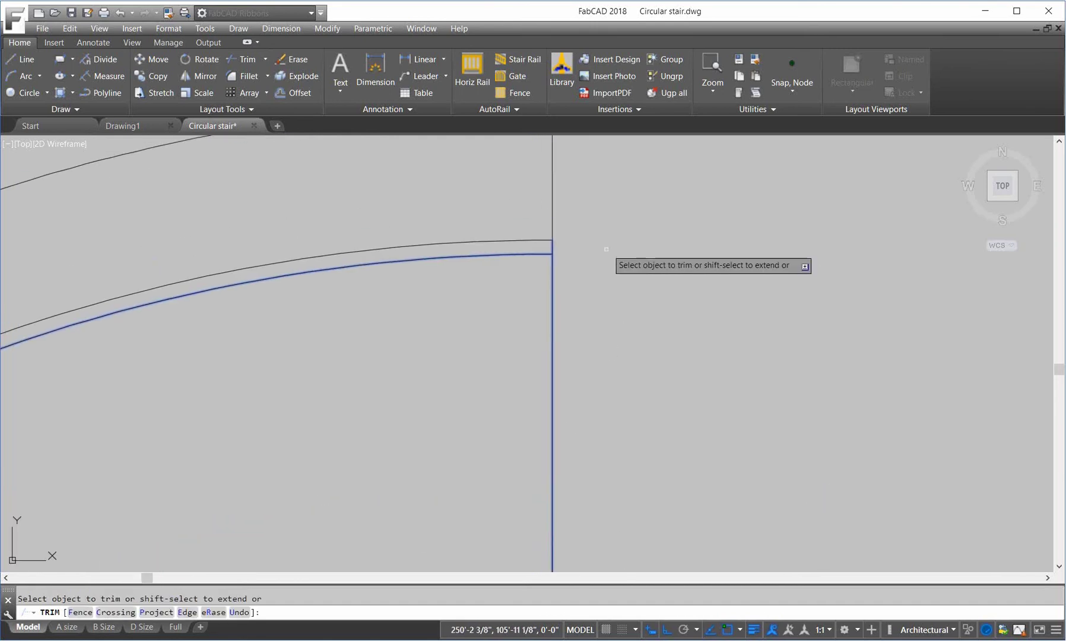
pyautogui.press('Return')
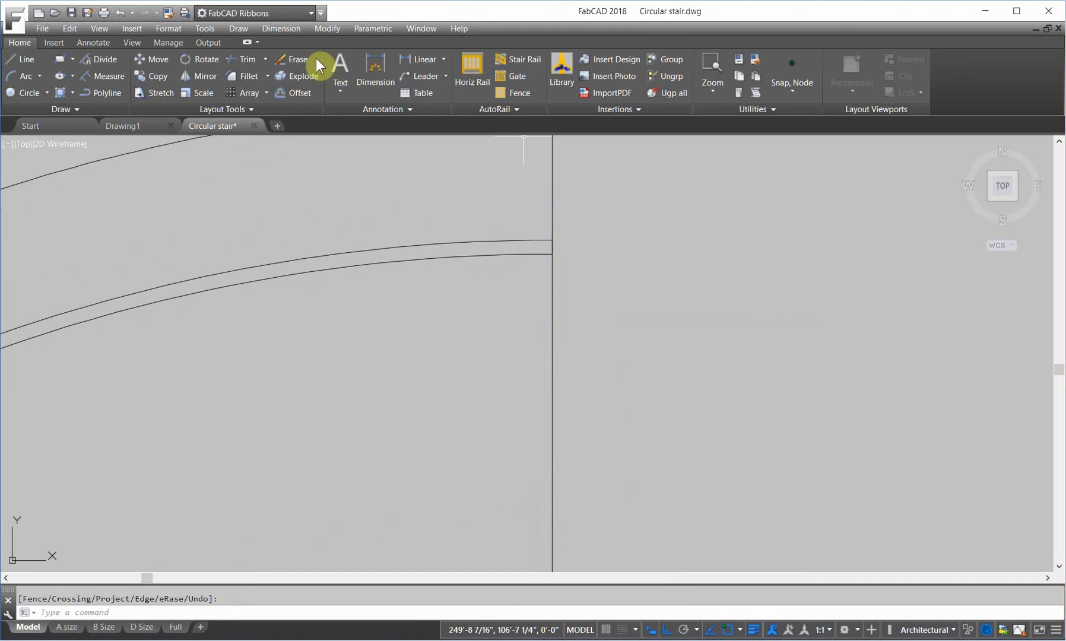
# Step: Erase the stray arc pieces and trim away the short vertical stub at the top
pyautogui.click(290, 57)
pyautogui.click(570, 190)
pyautogui.click(534, 138)
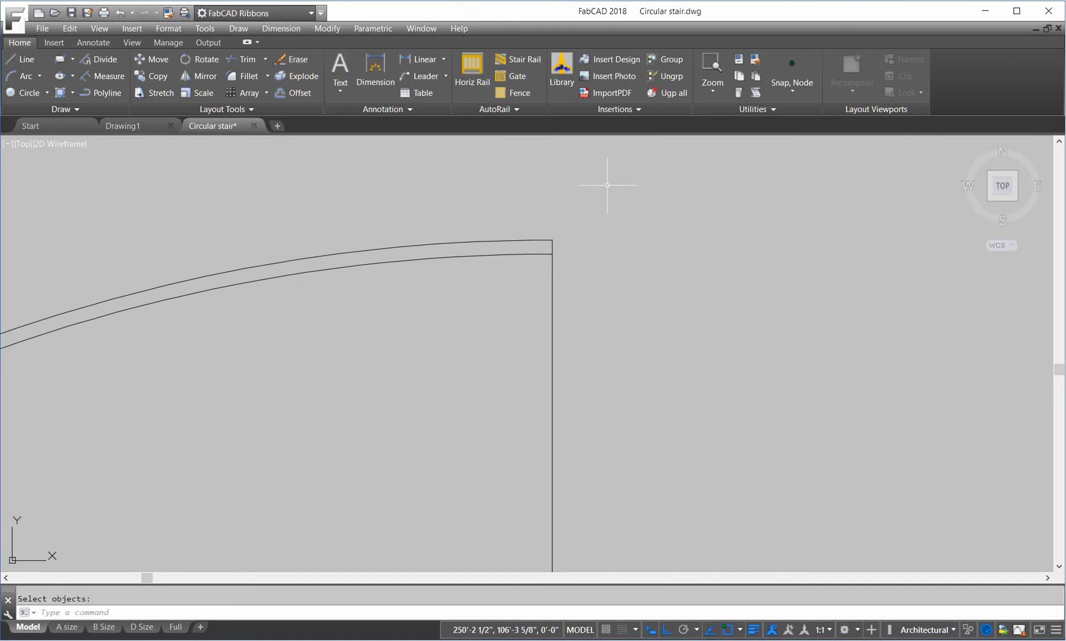
pyautogui.click(247, 66)
pyautogui.press('Return')
pyautogui.click(552, 246)
pyautogui.press('Return')
pyautogui.scroll(-3, 562, 292)
pyautogui.scroll(4, 567, 311)
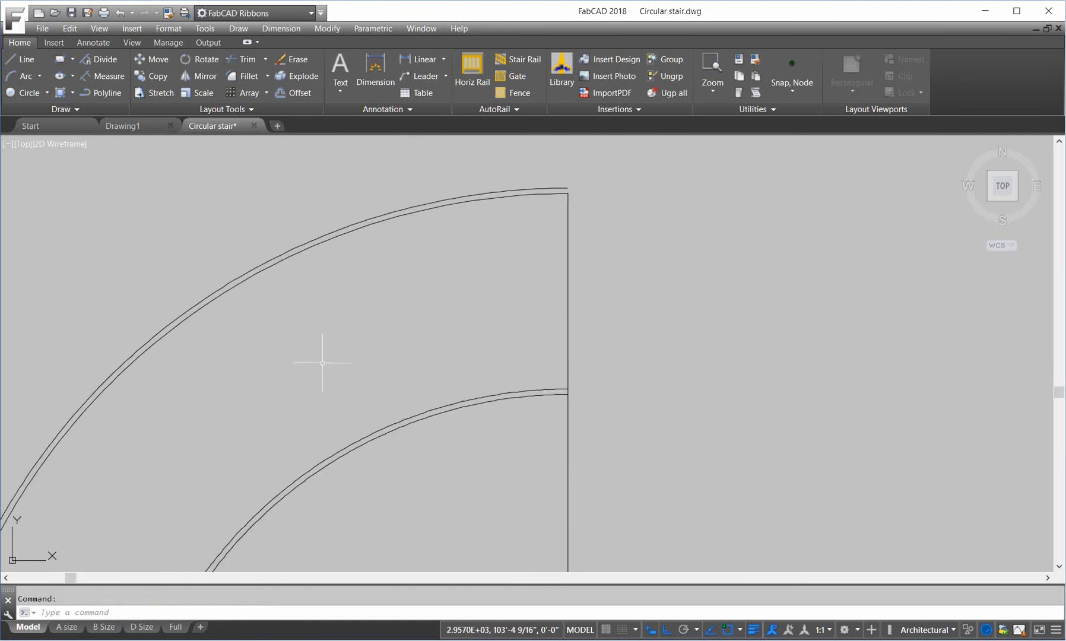
pyautogui.scroll(-5, 344, 364)
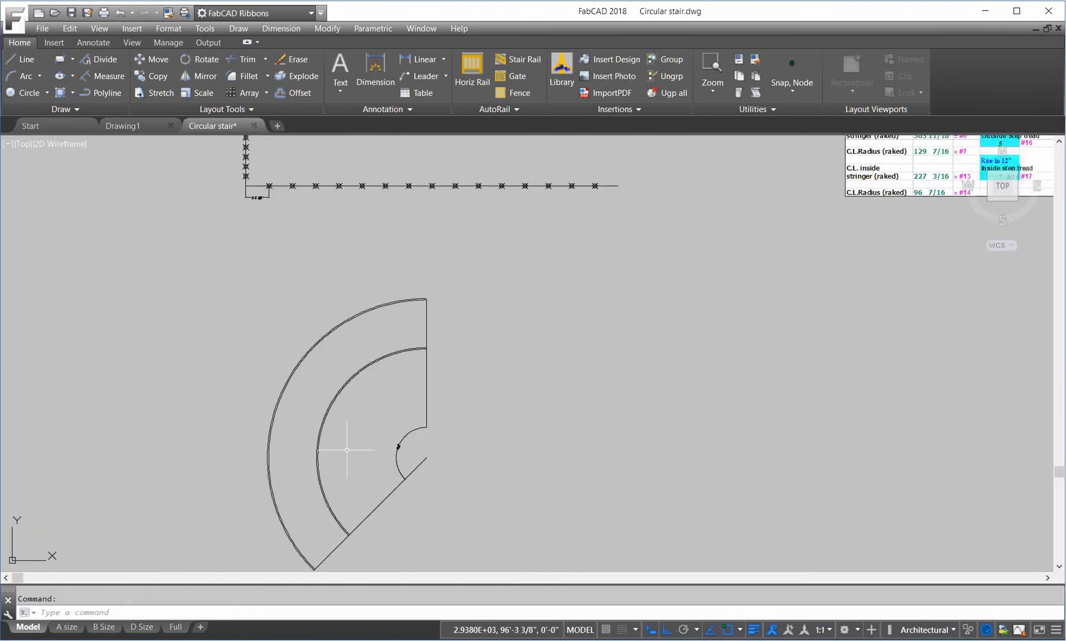
pyautogui.scroll(2, 404, 220)
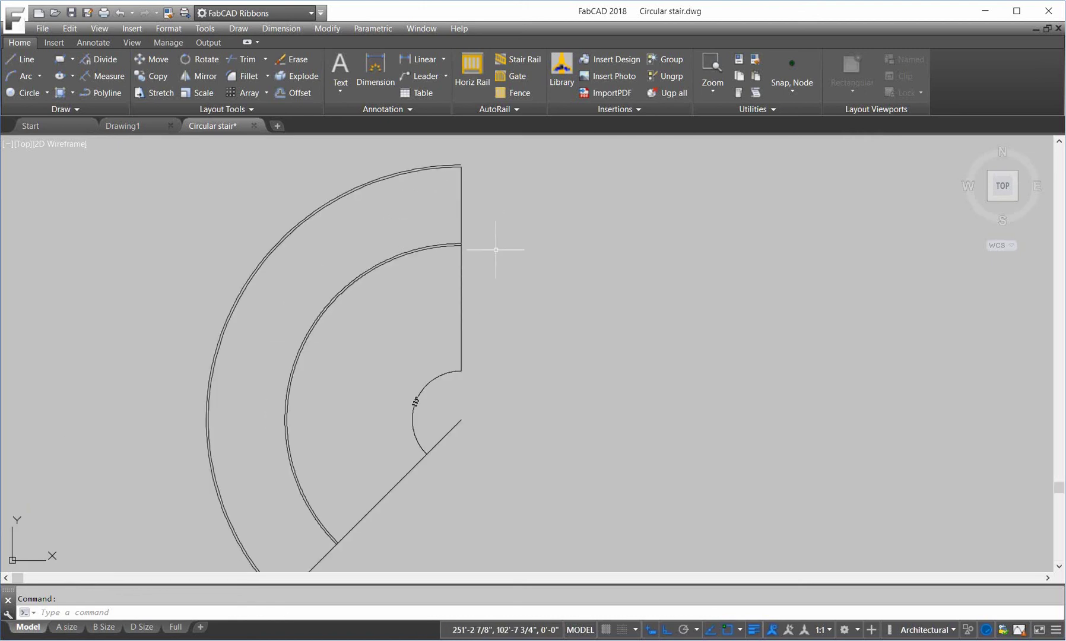
pyautogui.scroll(3, 492, 249)
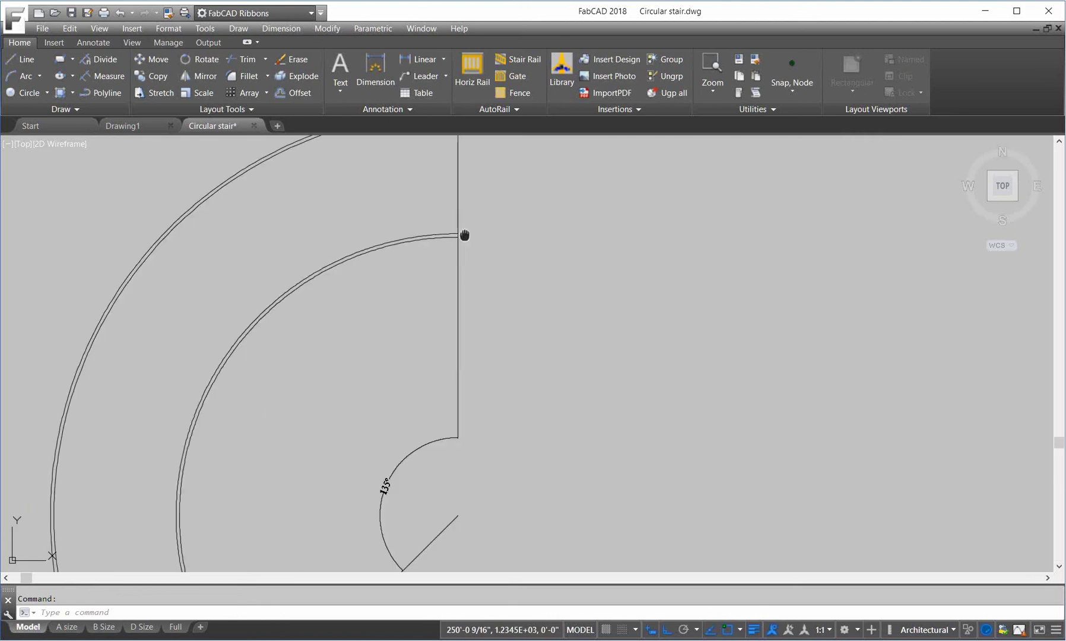
# Step: Set up a polar array in the classic Array dialog with the tread line selected
pyautogui.click(241, 92)
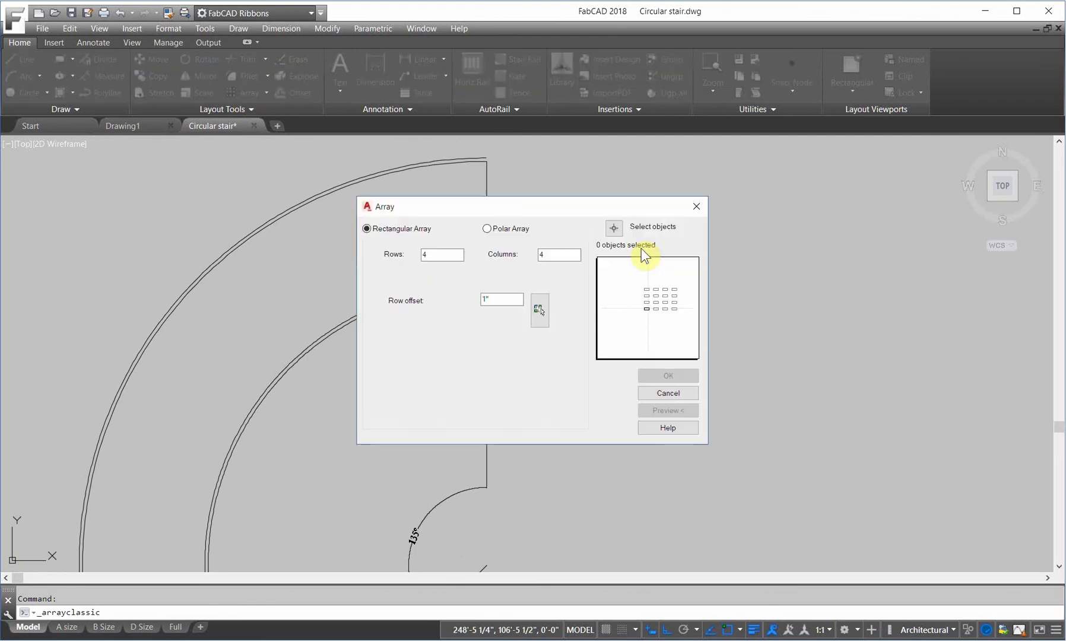
pyautogui.click(487, 228)
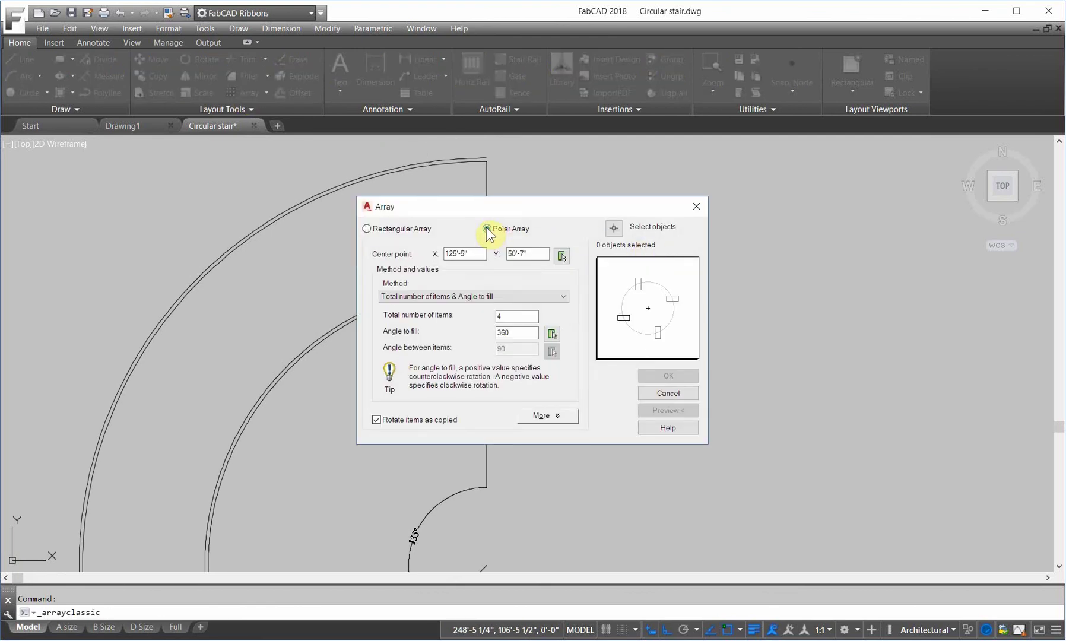
pyautogui.click(614, 228)
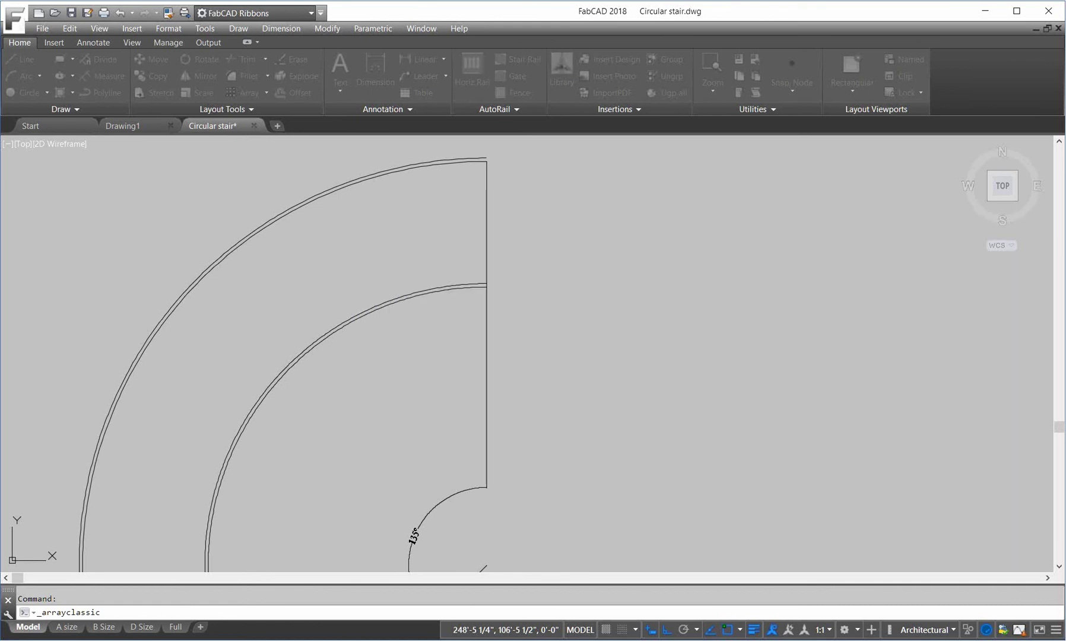
pyautogui.click(485, 230)
pyautogui.press('Return')
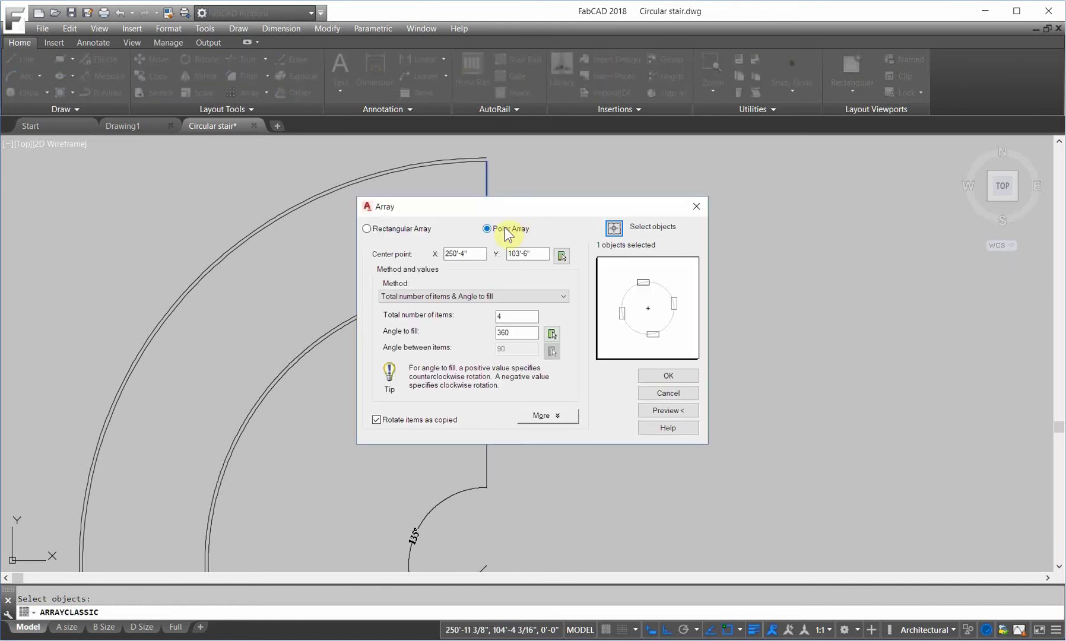
# Step: Centre the array on the small inner arc's centre with 17 items over 135° and accept
pyautogui.click(561, 257)
pyautogui.scroll(-3, 559, 339)
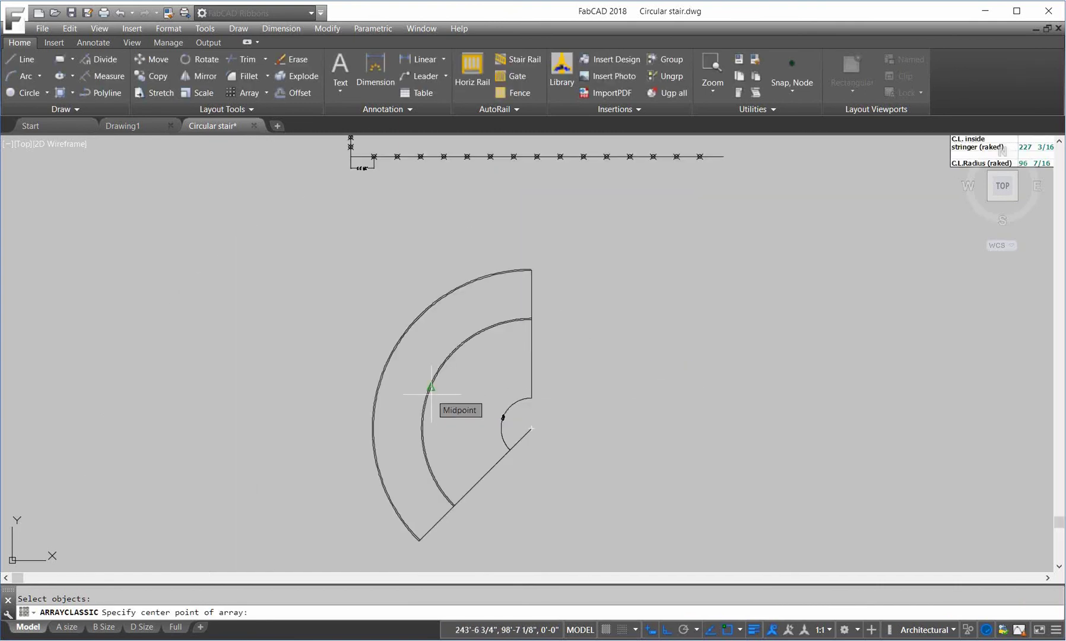
pyautogui.click(794, 91)
pyautogui.click(794, 239)
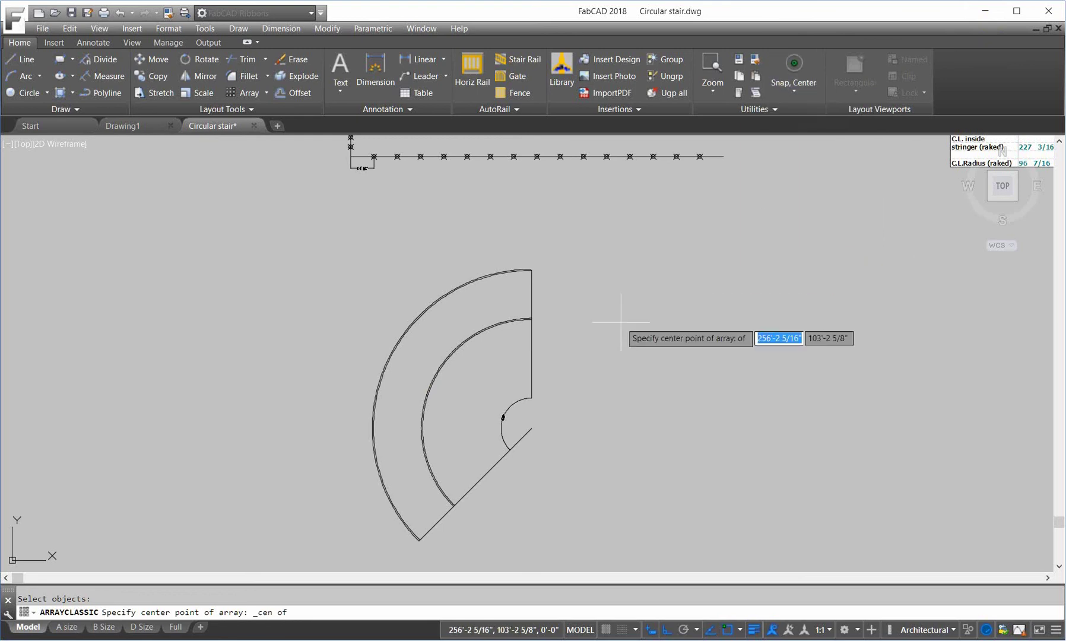
pyautogui.click(504, 428)
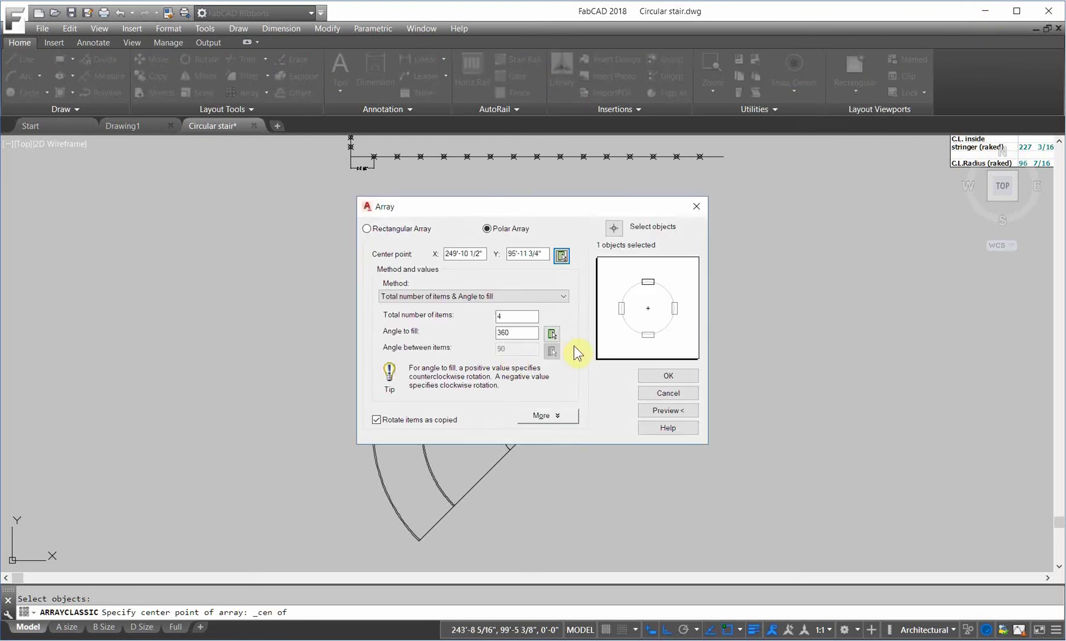
pyautogui.moveTo(578, 206); pyautogui.dragTo(826, 217)
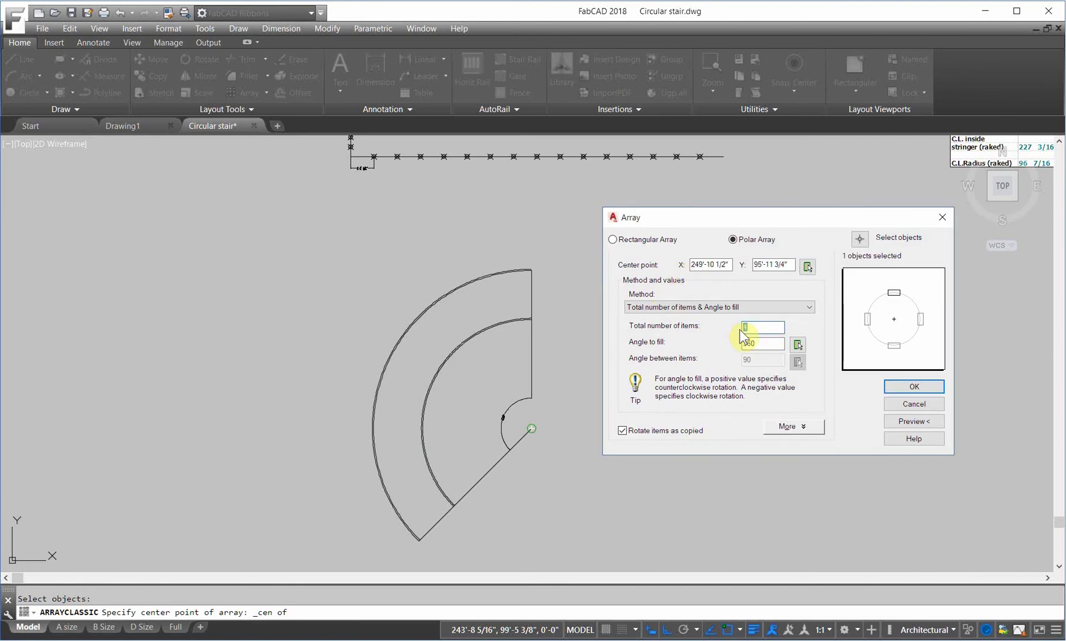
pyautogui.write('17')
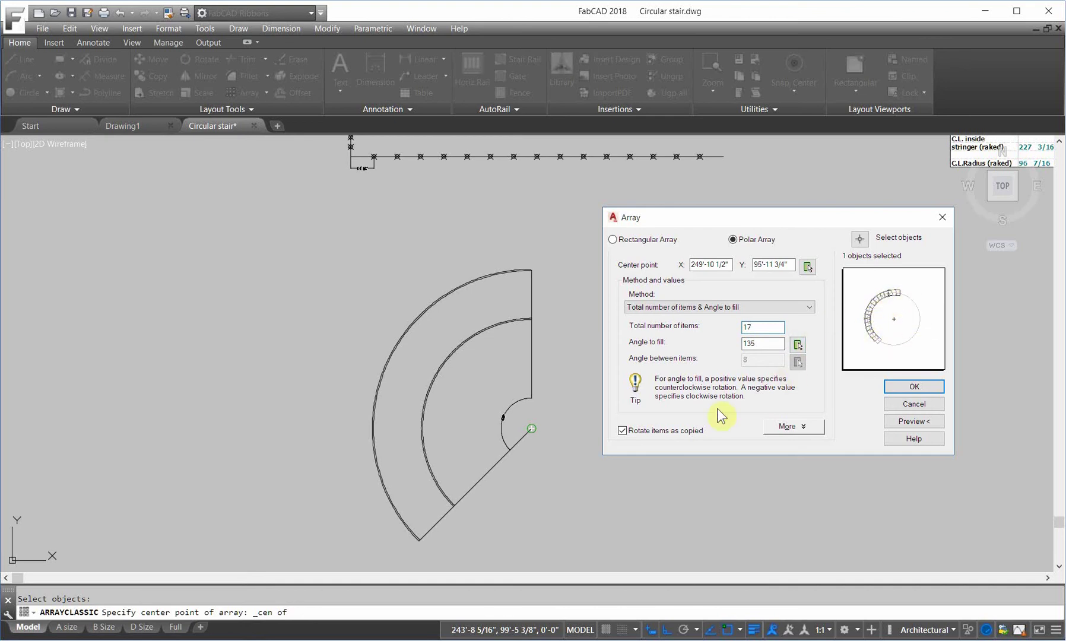
pyautogui.click(913, 421)
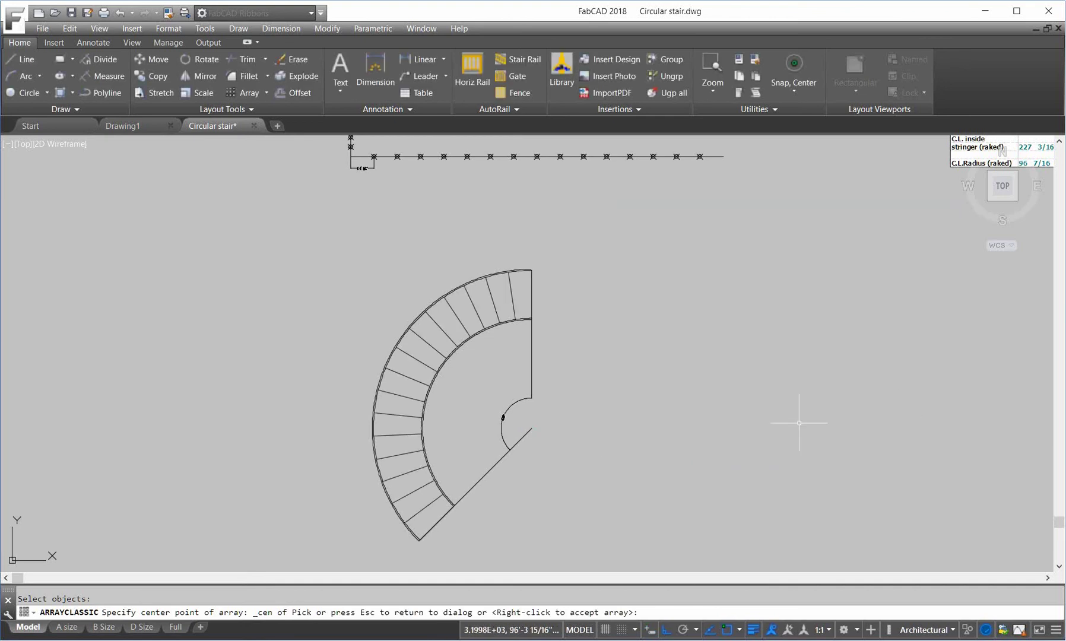
pyautogui.rightClick(585, 343)
# Step: Copy the outer arc, a tread line and the inner arc to the left of the stair
pyautogui.scroll(5, 489, 286)
pyautogui.scroll(2, 513, 275)
pyautogui.moveTo(513, 275); pyautogui.dragTo(664, 238, button='middle')
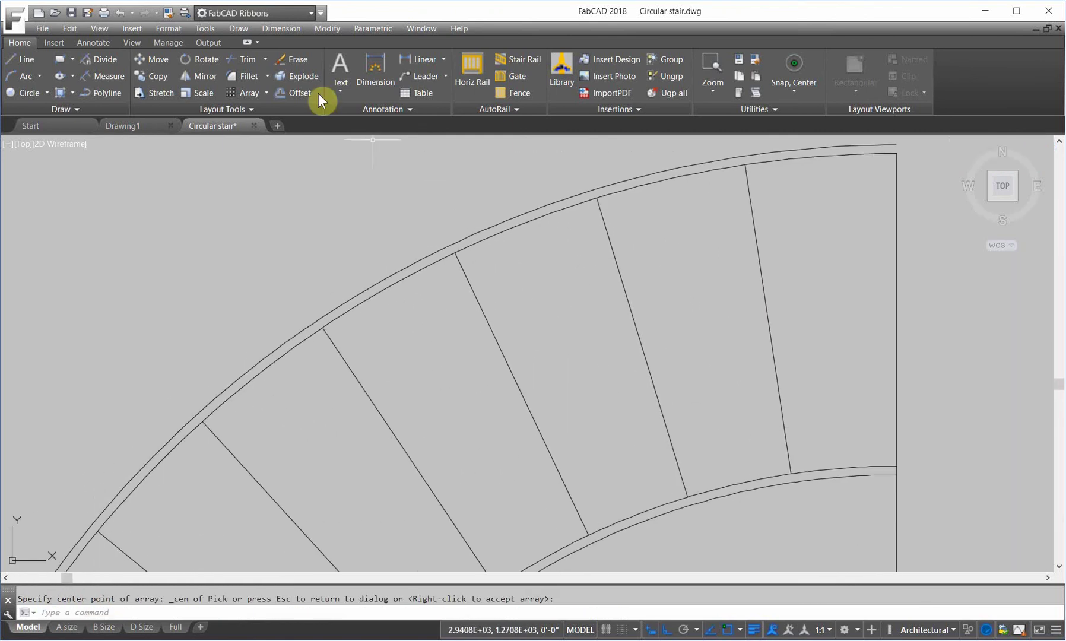
pyautogui.click(148, 77)
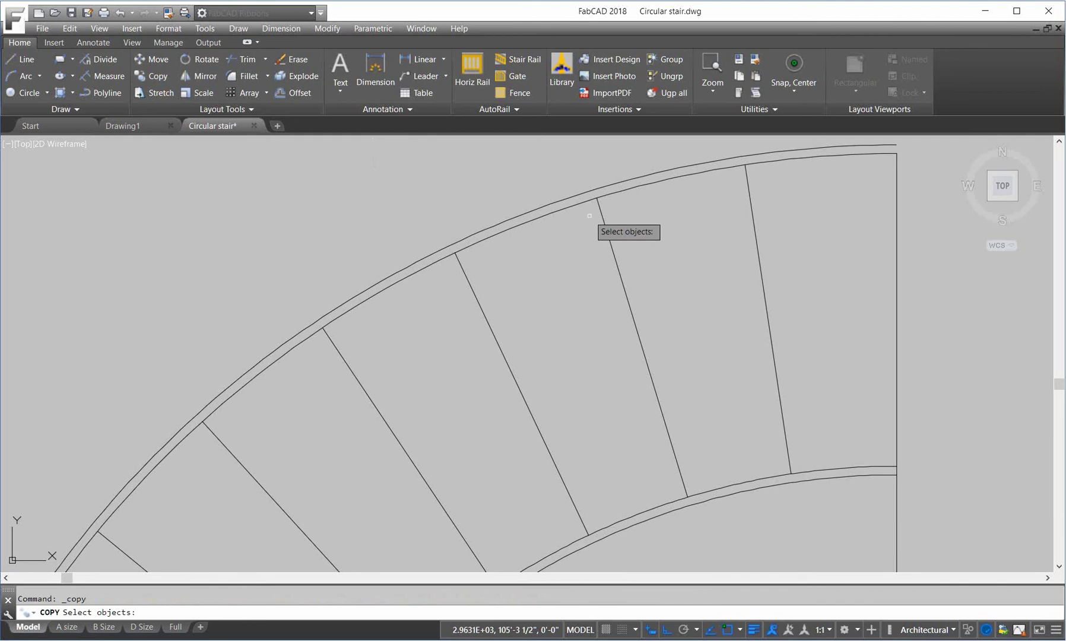
pyautogui.click(547, 217)
pyautogui.click(489, 322)
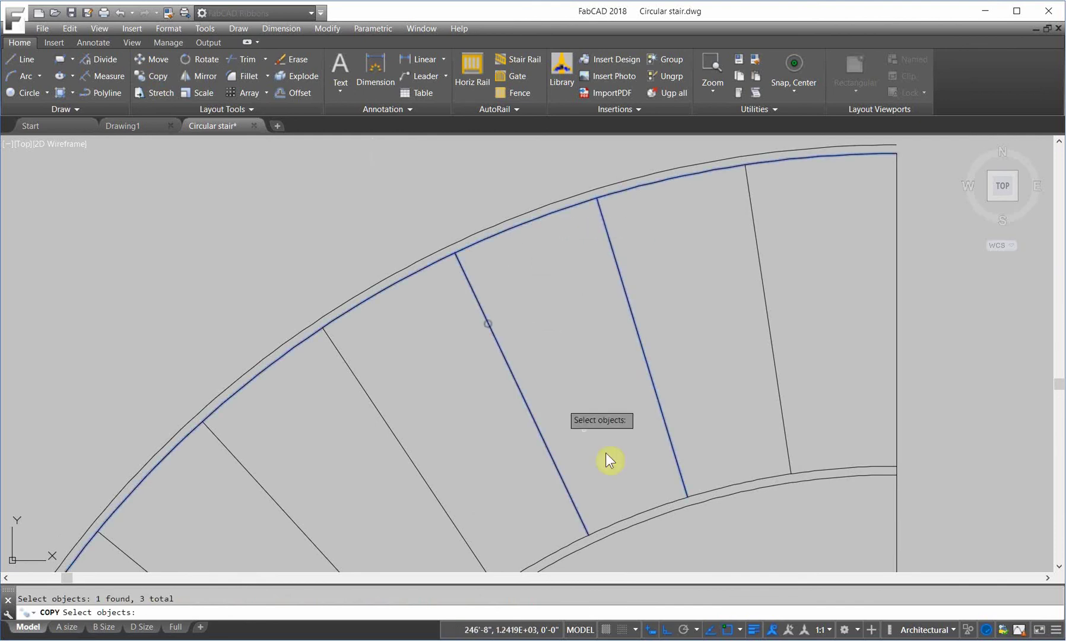
pyautogui.click(650, 508)
pyautogui.press('Return')
pyautogui.click(640, 480)
pyautogui.scroll(-6, 641, 481)
pyautogui.click(371, 362)
pyautogui.press('Return')
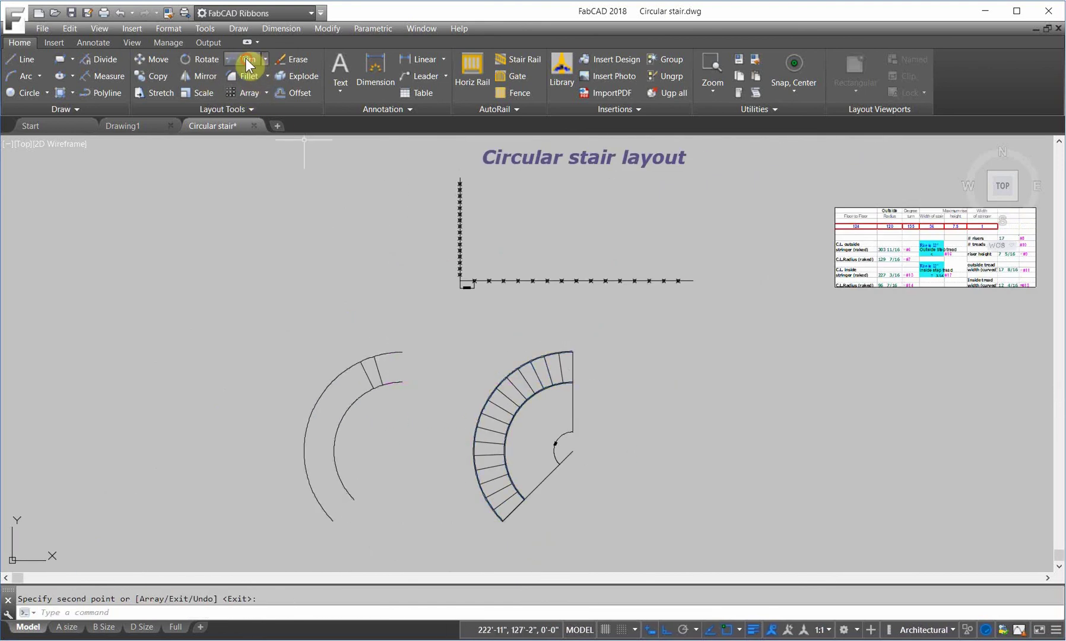
# Step: Trim the copied geometry with crossing windows until a single tread outline remains
pyautogui.click(248, 59)
pyautogui.press('Return')
pyautogui.moveTo(419, 396); pyautogui.dragTo(397, 336)
pyautogui.moveTo(372, 414); pyautogui.dragTo(315, 389)
pyautogui.scroll(2, 343, 370)
pyautogui.scroll(2, 386, 303)
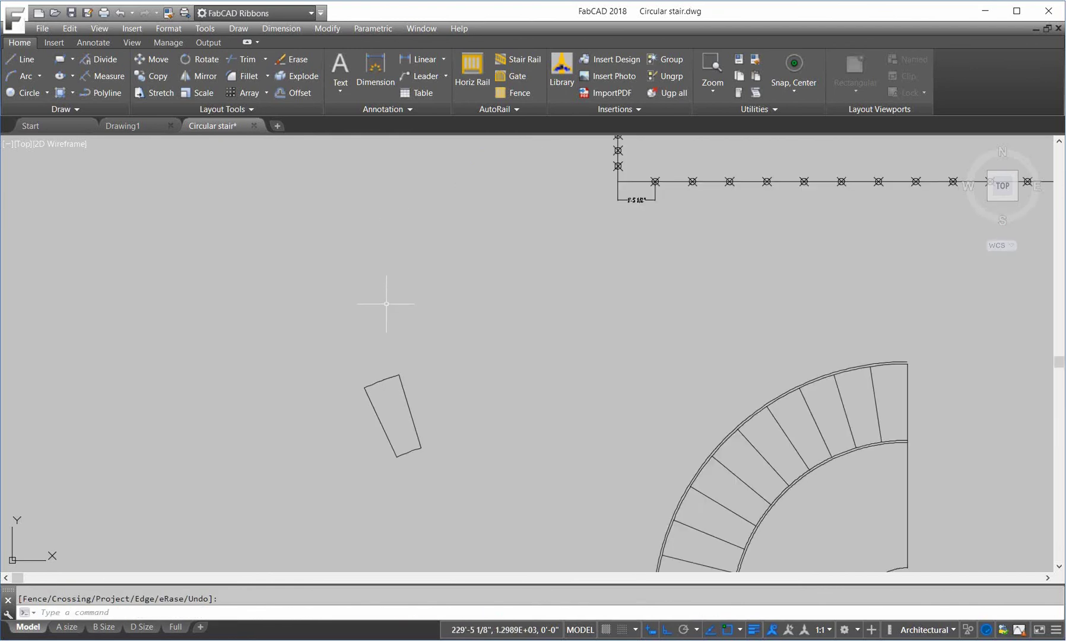
# Step: Dimension the lone tread's outer arc with a 1'-5 1/2" arc-length dimension
pyautogui.click(443, 60)
pyautogui.click(423, 164)
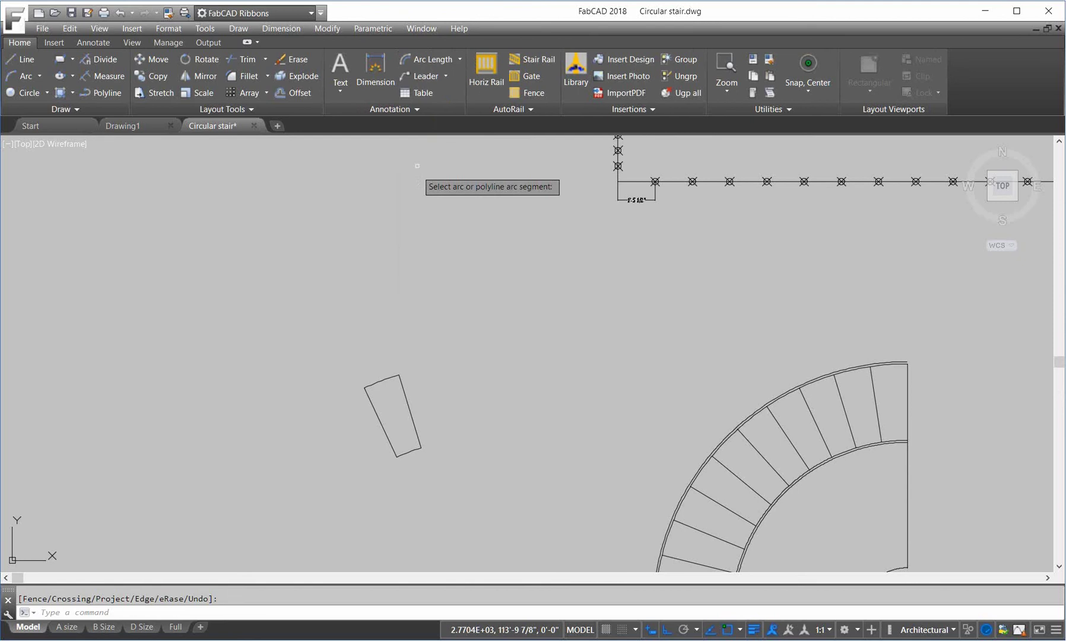
pyautogui.click(374, 382)
pyautogui.click(376, 369)
pyautogui.scroll(5, 377, 378)
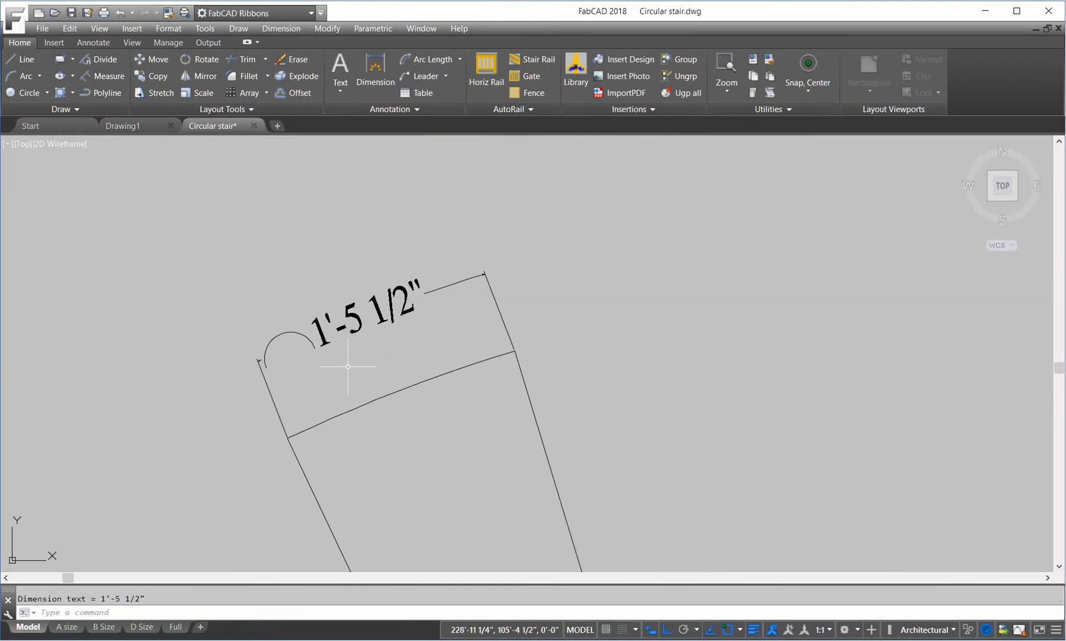
pyautogui.scroll(-5, 410, 331)
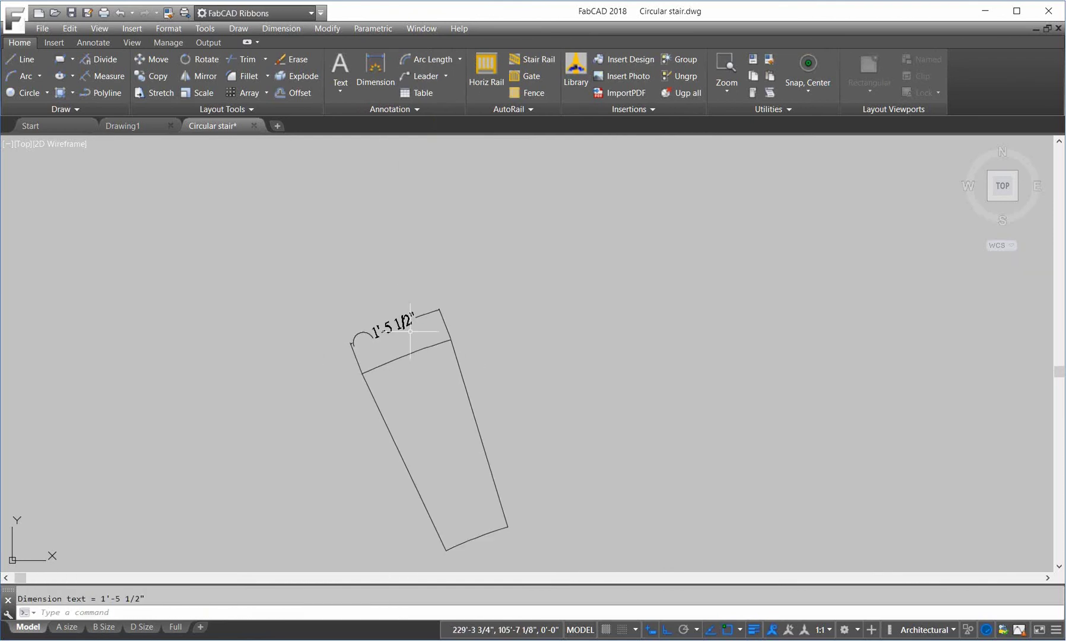
pyautogui.scroll(-2, 666, 374)
pyautogui.scroll(-2, 742, 390)
# Step: Pan and zoom across the drawing back to the stair plan and title
pyautogui.moveTo(742, 390); pyautogui.dragTo(611, 399, button='middle')
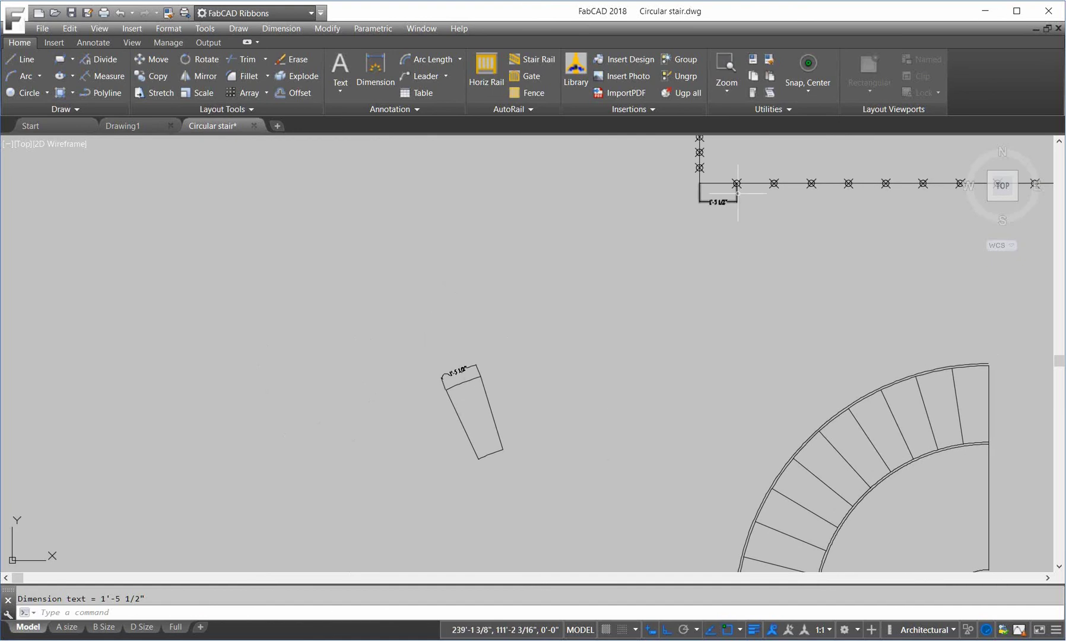
pyautogui.scroll(5, 732, 192)
pyautogui.scroll(-6, 691, 280)
pyautogui.scroll(-2, 666, 307)
pyautogui.moveTo(667, 307); pyautogui.dragTo(562, 315, button='middle')
pyautogui.scroll(4, 416, 407)
pyautogui.scroll(-4, 772, 398)
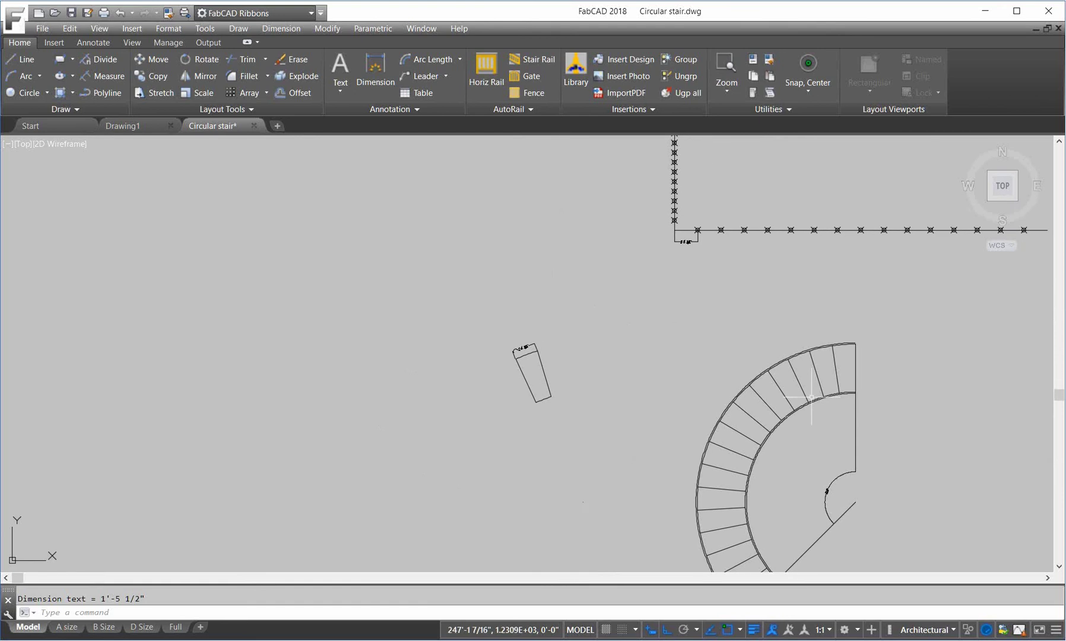
pyautogui.moveTo(777, 463); pyautogui.dragTo(699, 391, button='middle')
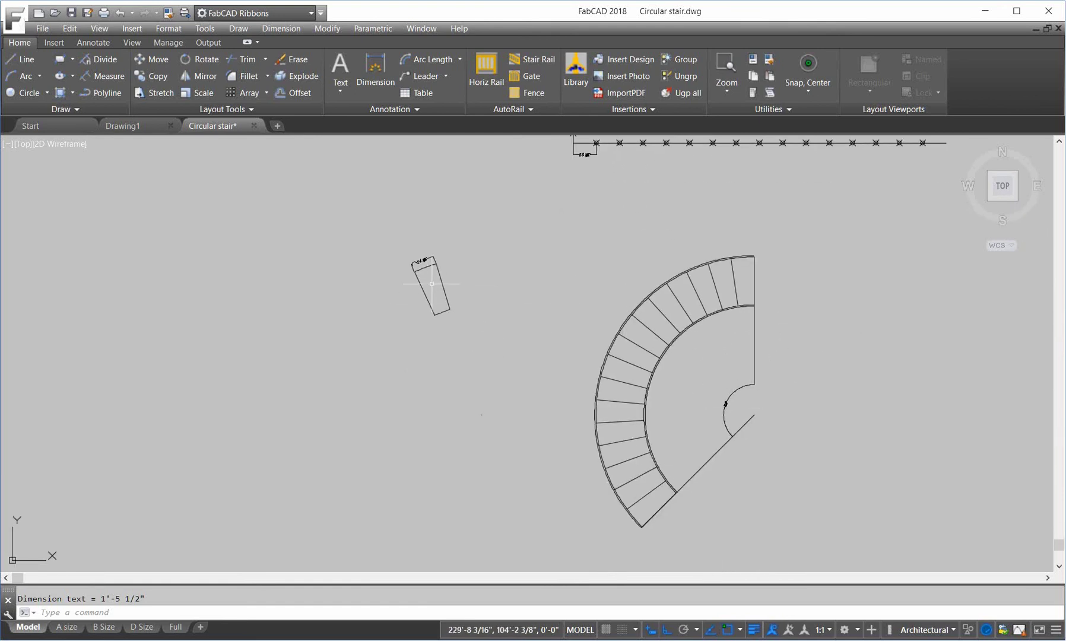
pyautogui.moveTo(668, 186); pyautogui.dragTo(623, 257, button='middle')
pyautogui.scroll(4, 535, 315)
pyautogui.scroll(-2, 560, 230)
pyautogui.scroll(2, 564, 220)
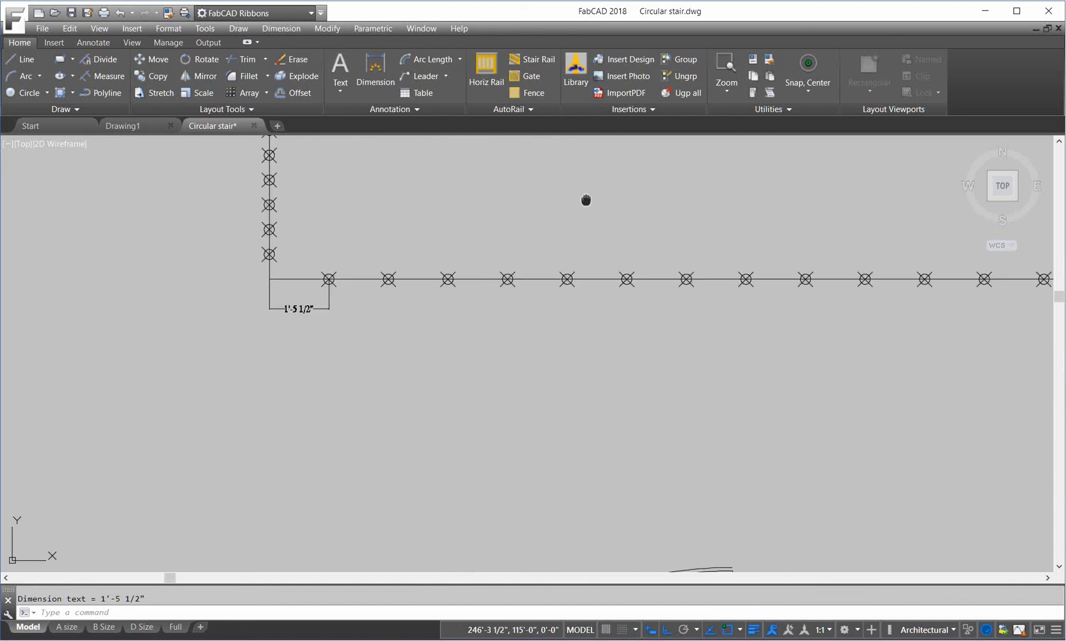
pyautogui.moveTo(588, 210); pyautogui.dragTo(664, 333, button='middle')
pyautogui.scroll(-4, 683, 285)
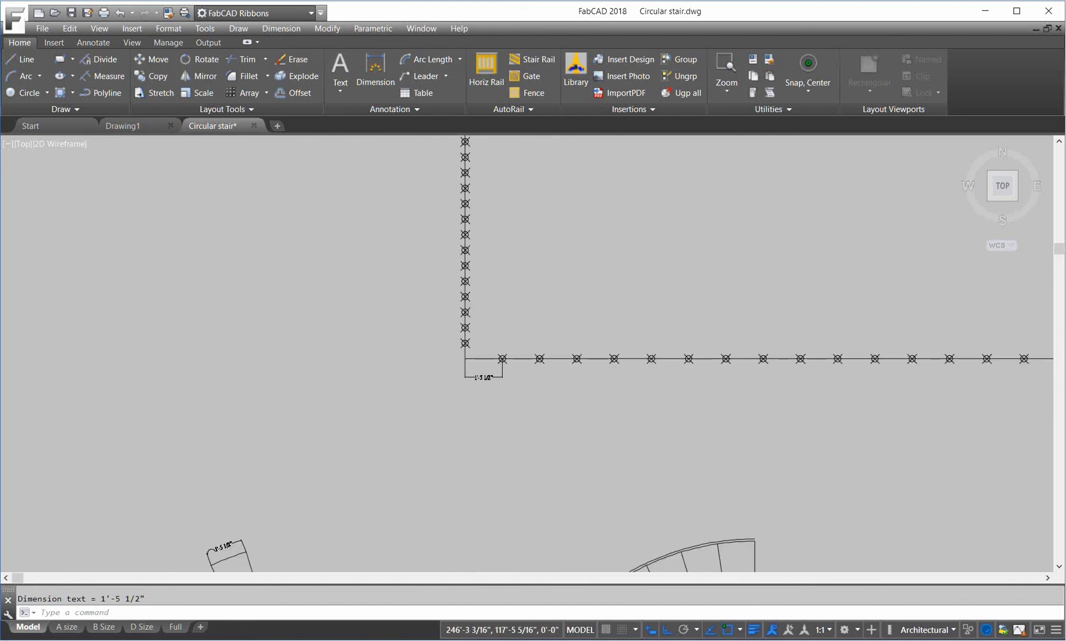
pyautogui.moveTo(659, 243); pyautogui.dragTo(618, 305, button='middle')
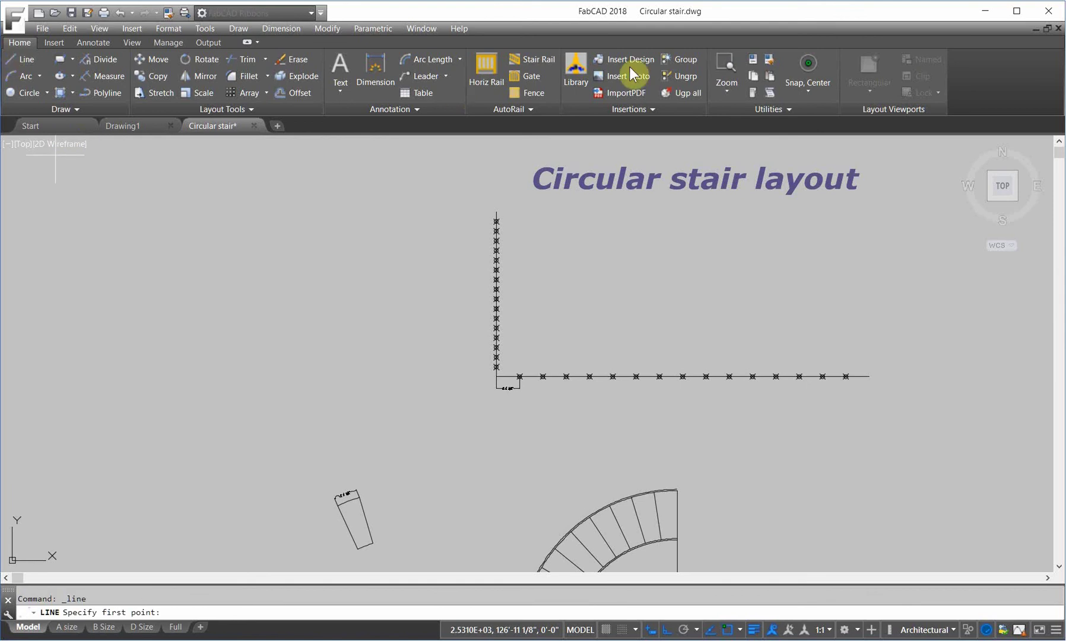
# Step: With Node snap on, draw a horizontal line between two fence nodes
pyautogui.click(810, 89)
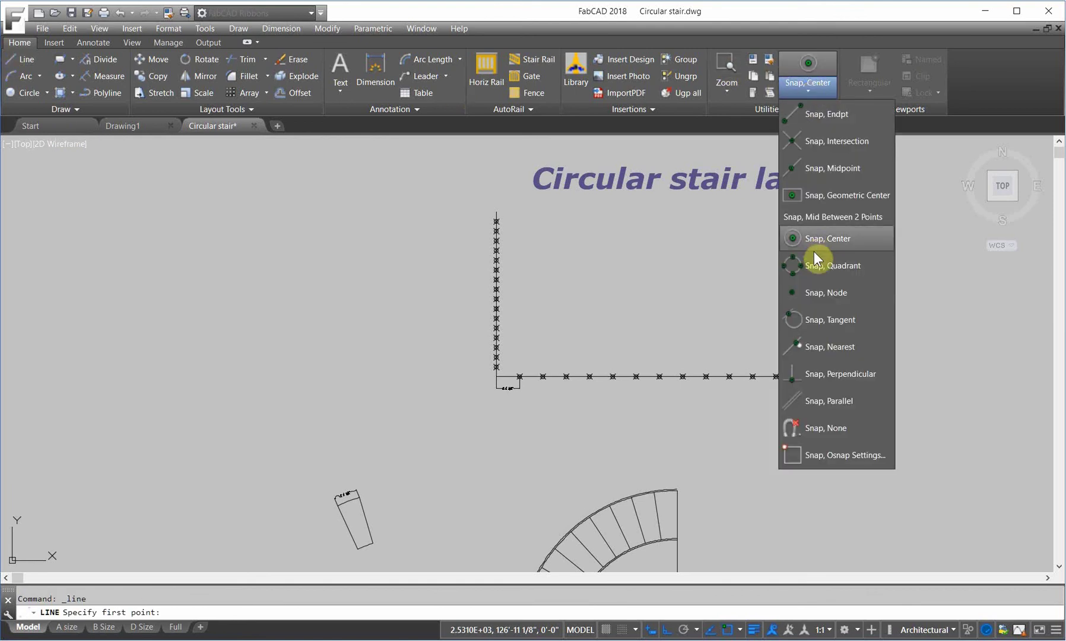
pyautogui.click(827, 292)
pyautogui.click(496, 367)
pyautogui.click(567, 367)
pyautogui.press('Return')
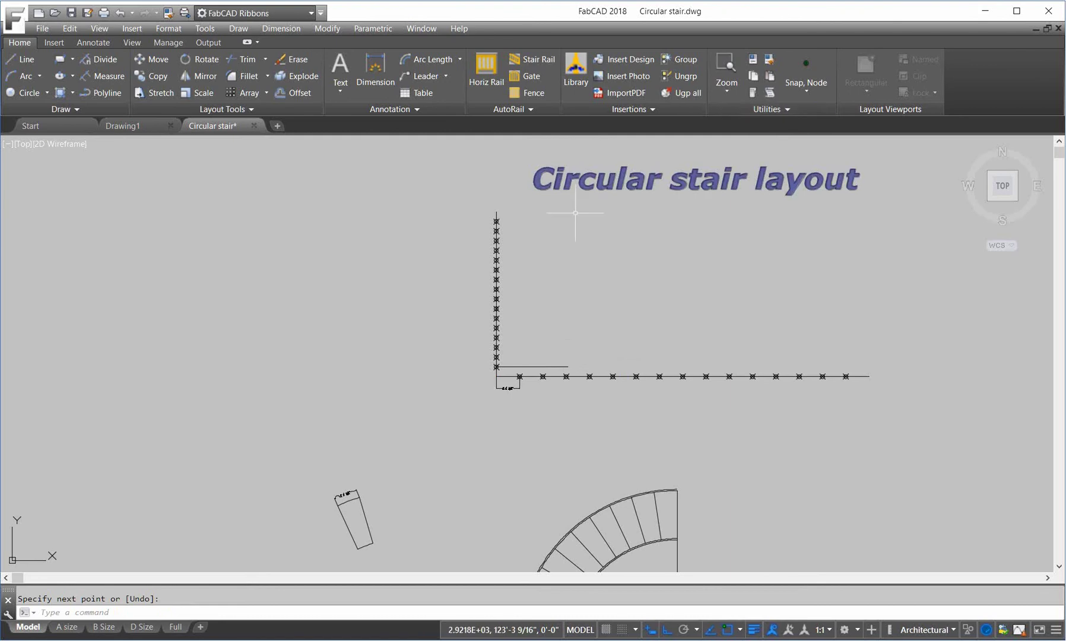
# Step: Draw a vertical line up from the corner node and join it to the horizontal line at a sharp corner
pyautogui.press('Return')
pyautogui.click(798, 66)
pyautogui.scroll(6, 506, 409)
pyautogui.click(562, 277)
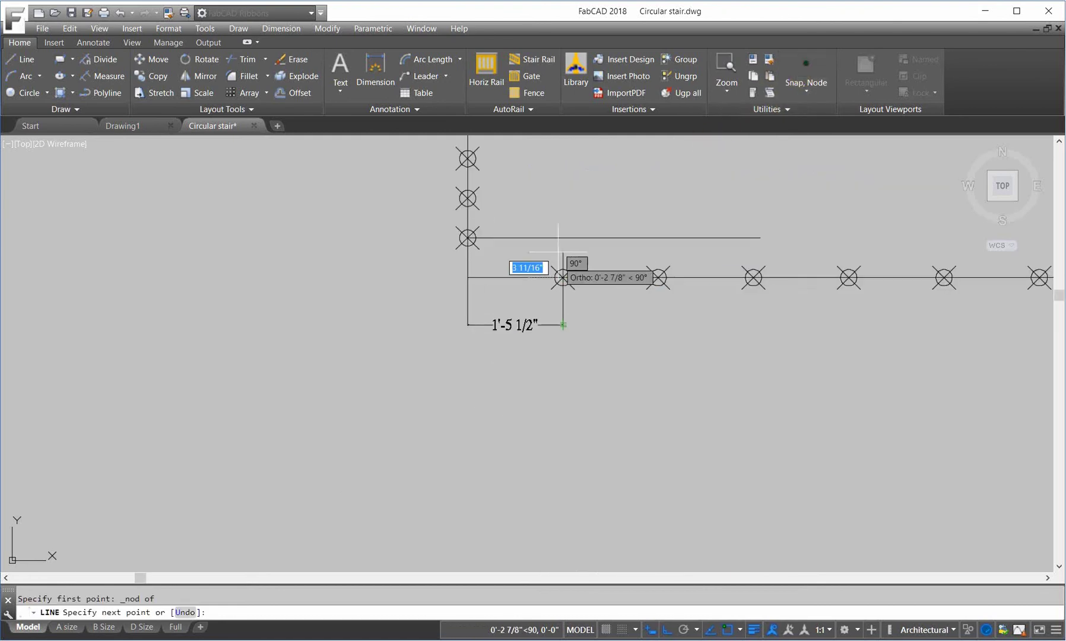
pyautogui.click(562, 218)
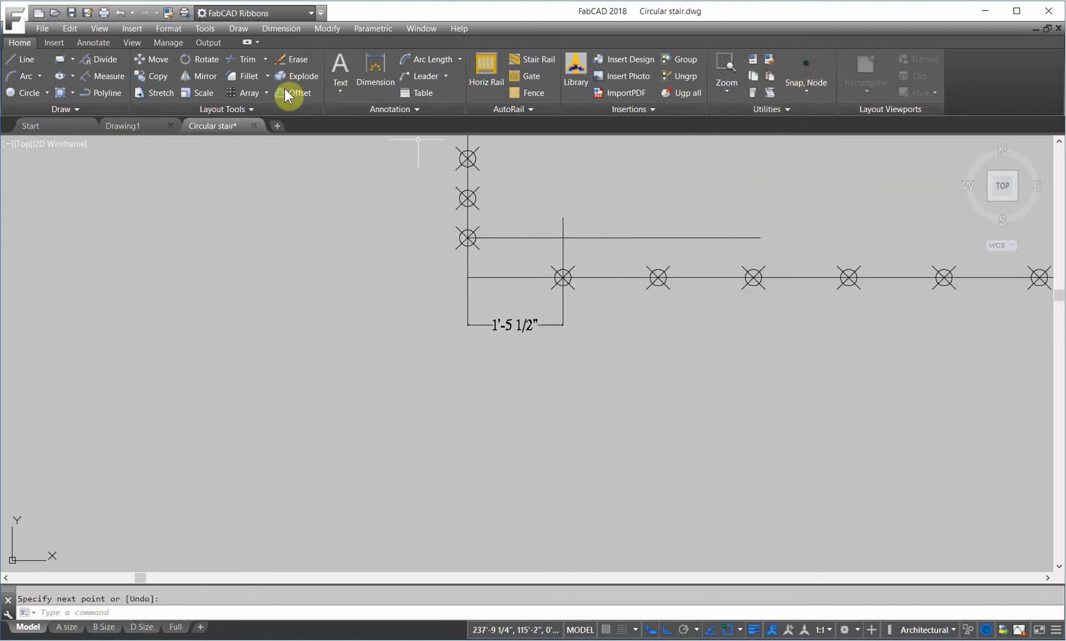
pyautogui.click(249, 76)
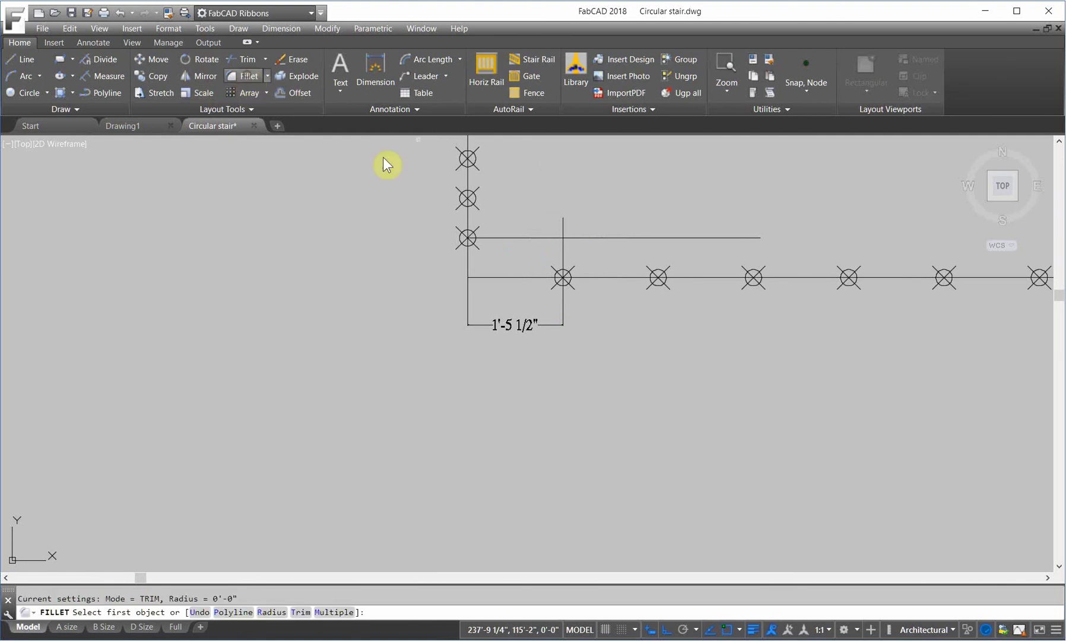
pyautogui.click(565, 251)
pyautogui.click(552, 238)
pyautogui.press('Return')
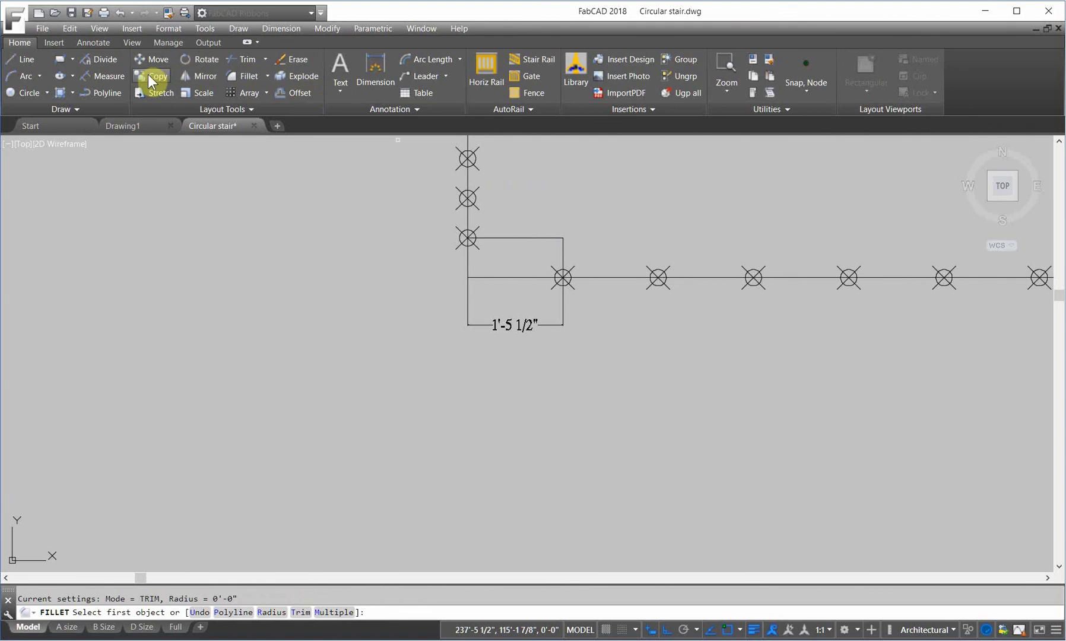
# Step: Copy the L-shaped step profile from the bottom corner post to the top post
pyautogui.click(152, 81)
pyautogui.click(585, 251)
pyautogui.click(550, 225)
pyautogui.press('Return')
pyautogui.click(469, 237)
pyautogui.moveTo(534, 197); pyautogui.dragTo(546, 488, button='middle')
pyautogui.scroll(-2, 545, 488)
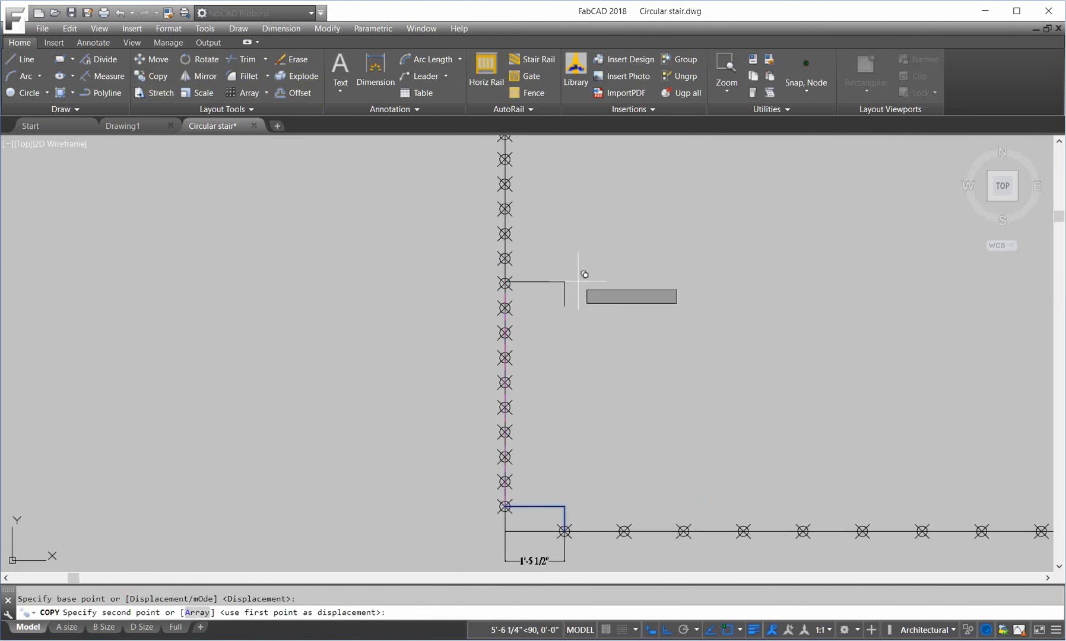
pyautogui.scroll(-2, 579, 282)
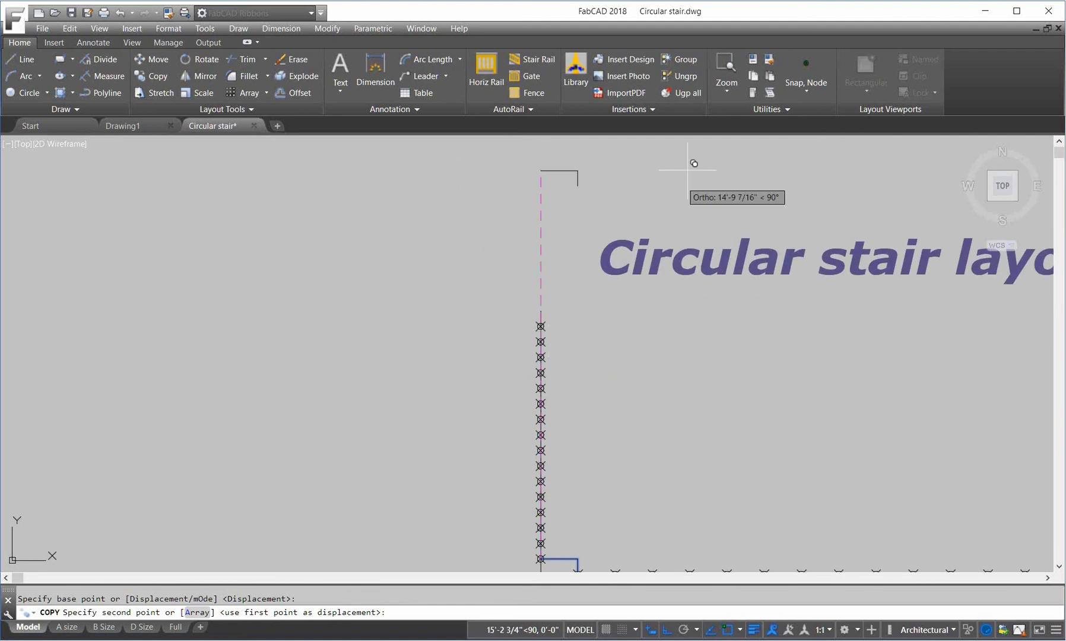
pyautogui.click(809, 63)
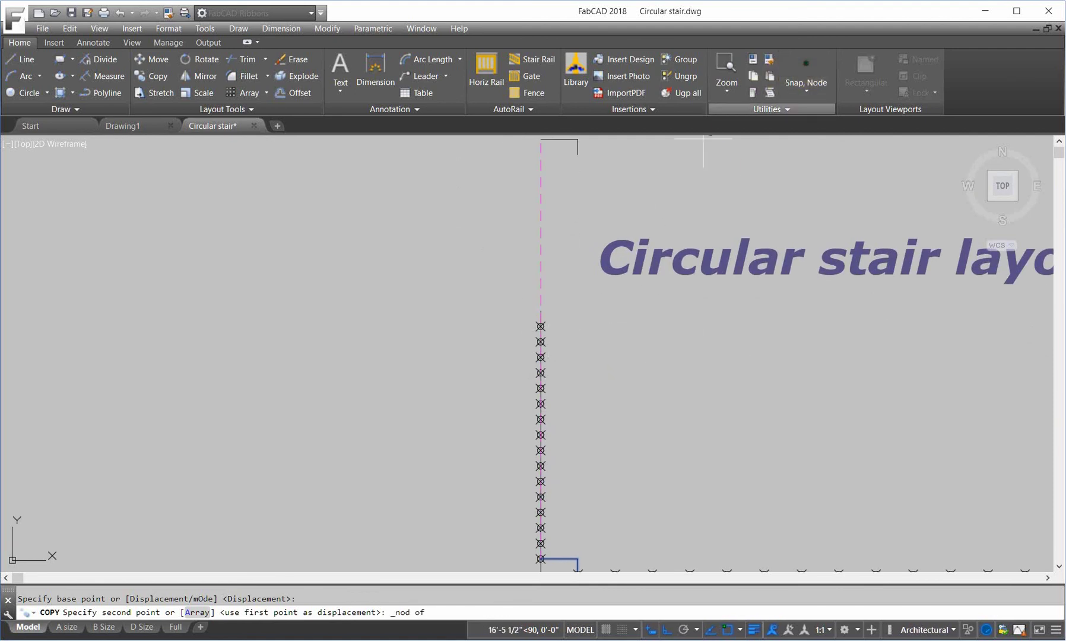
pyautogui.click(541, 326)
pyautogui.press('Return')
# Step: Start a new line at the top post
pyautogui.scroll(-2, 600, 361)
pyautogui.scroll(-2, 600, 361)
pyautogui.moveTo(600, 360); pyautogui.dragTo(503, 356, button='middle')
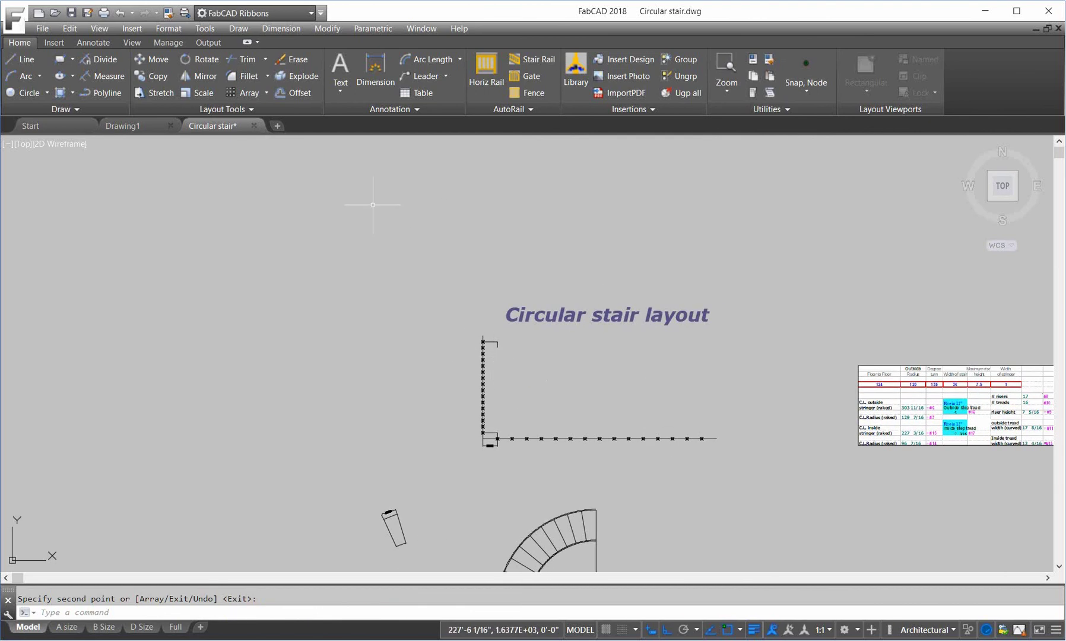
pyautogui.click(21, 66)
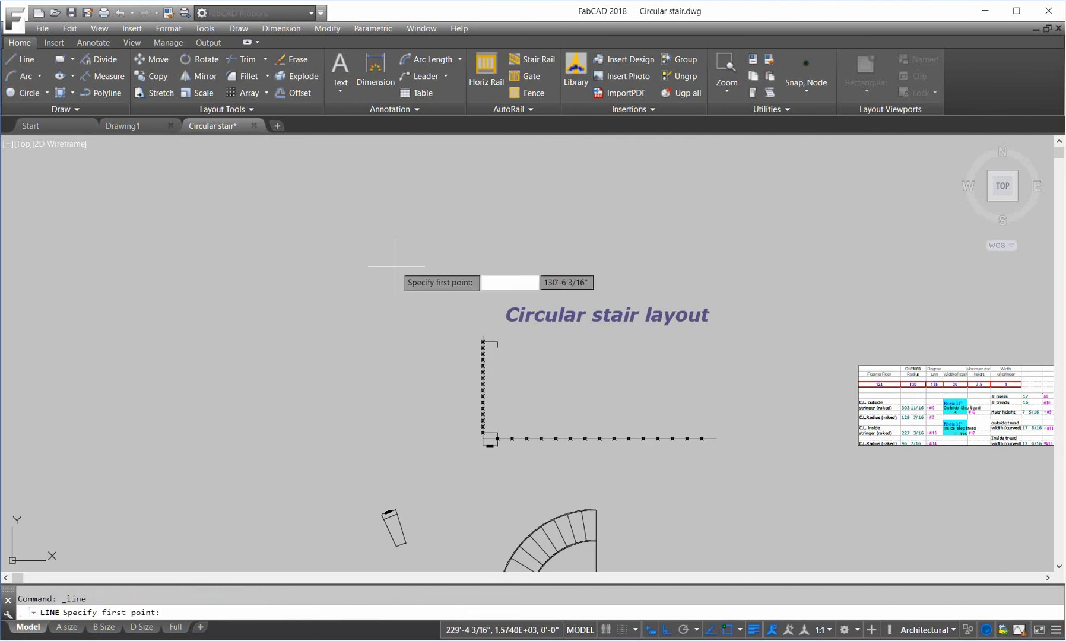
pyautogui.click(483, 335)
# Step: End the horizontal line to the left of the top post
pyautogui.click(361, 333)
pyautogui.press('Return')
pyautogui.scroll(5, 482, 329)
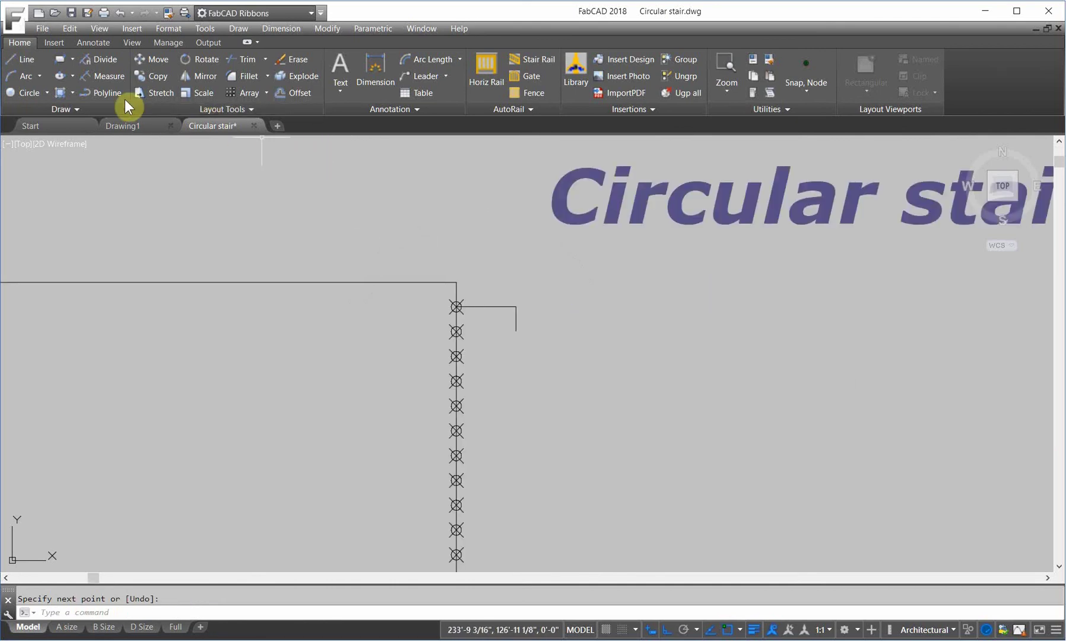
# Step: Select the top L-shaped step profile for copying, with its base point at the top post
pyautogui.click(149, 76)
pyautogui.click(542, 329)
pyautogui.click(460, 261)
pyautogui.press('Return')
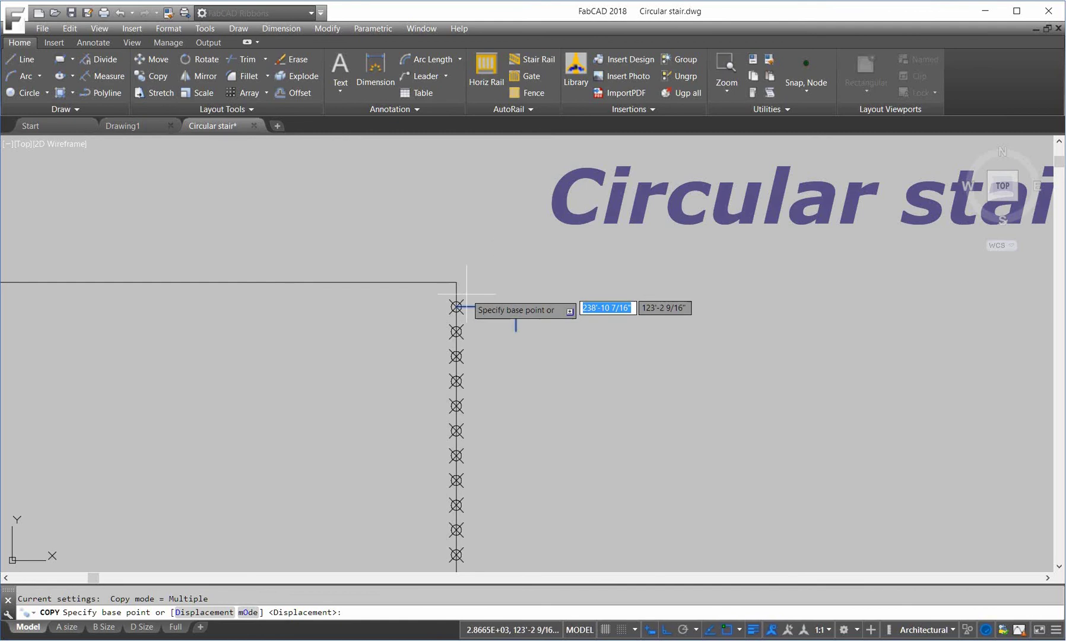
pyautogui.click(456, 307)
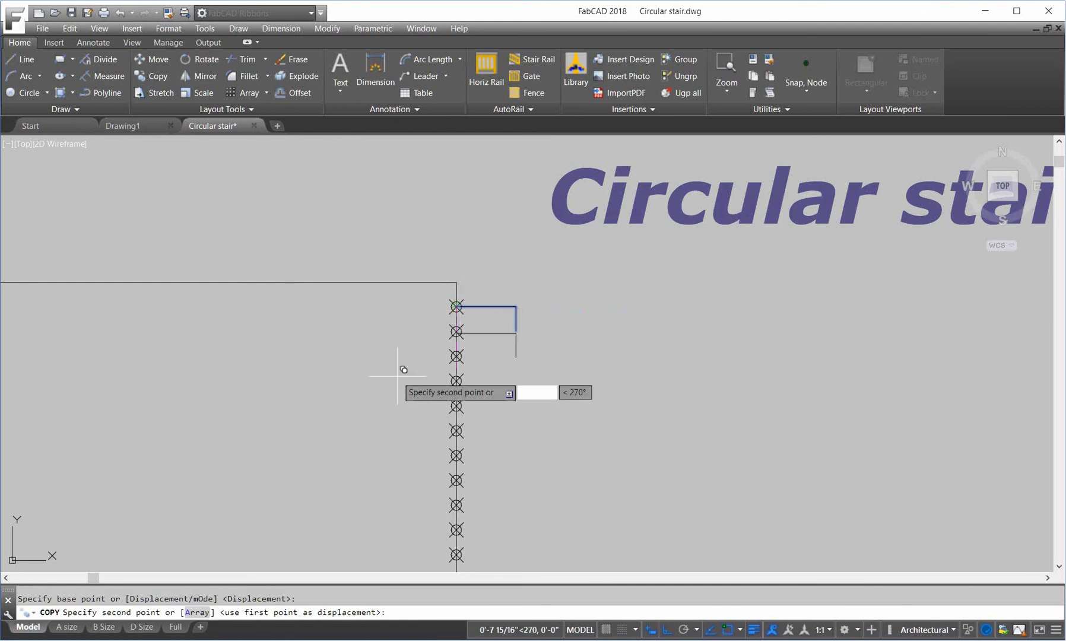
# Step: Array the step profile as 16 copies with Ortho off, spaced one tread and riser apart
pyautogui.click(197, 612)
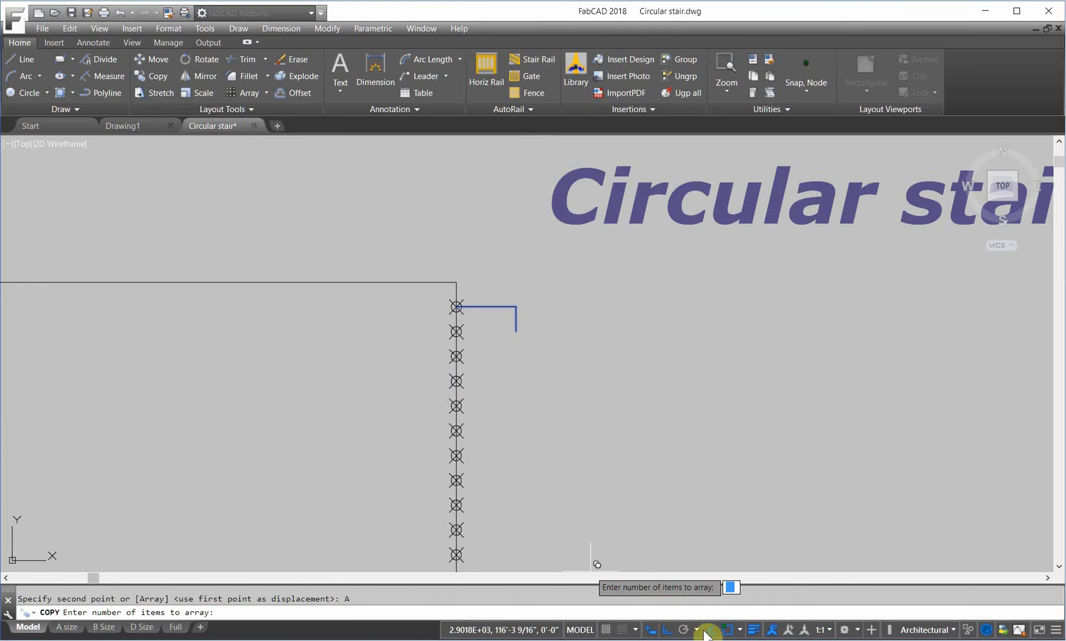
pyautogui.click(669, 631)
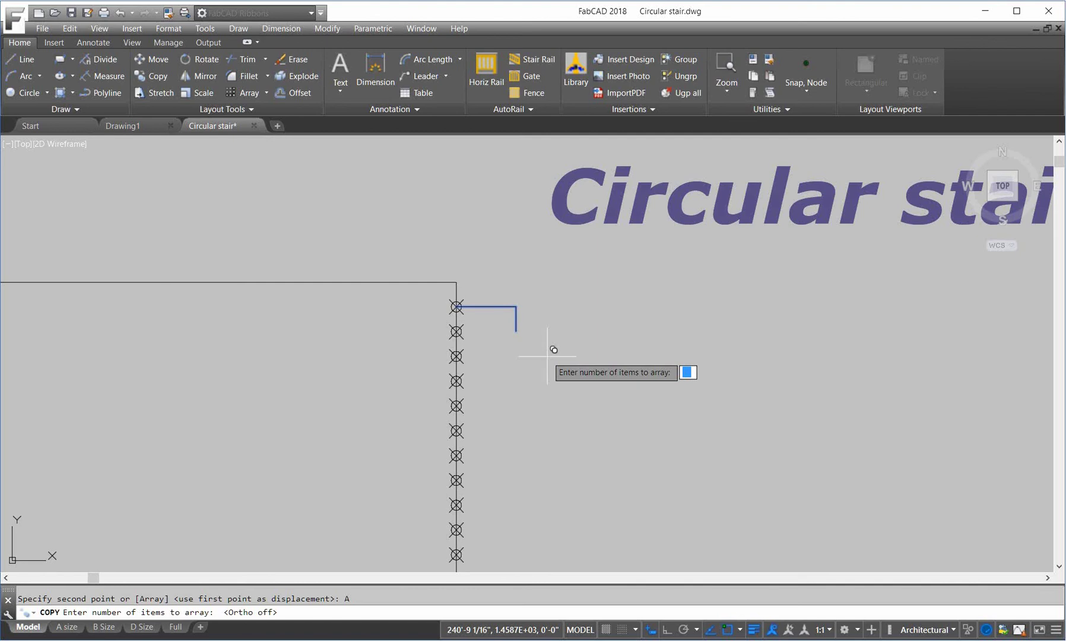
pyautogui.press('Return')
pyautogui.scroll(2, 522, 330)
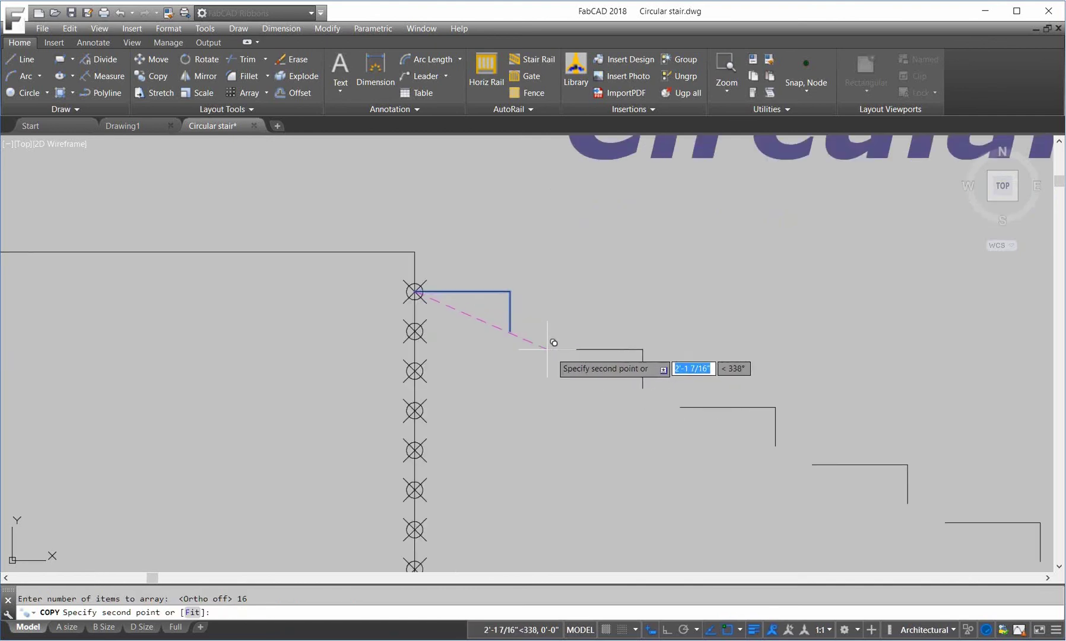
pyautogui.scroll(-5, 554, 346)
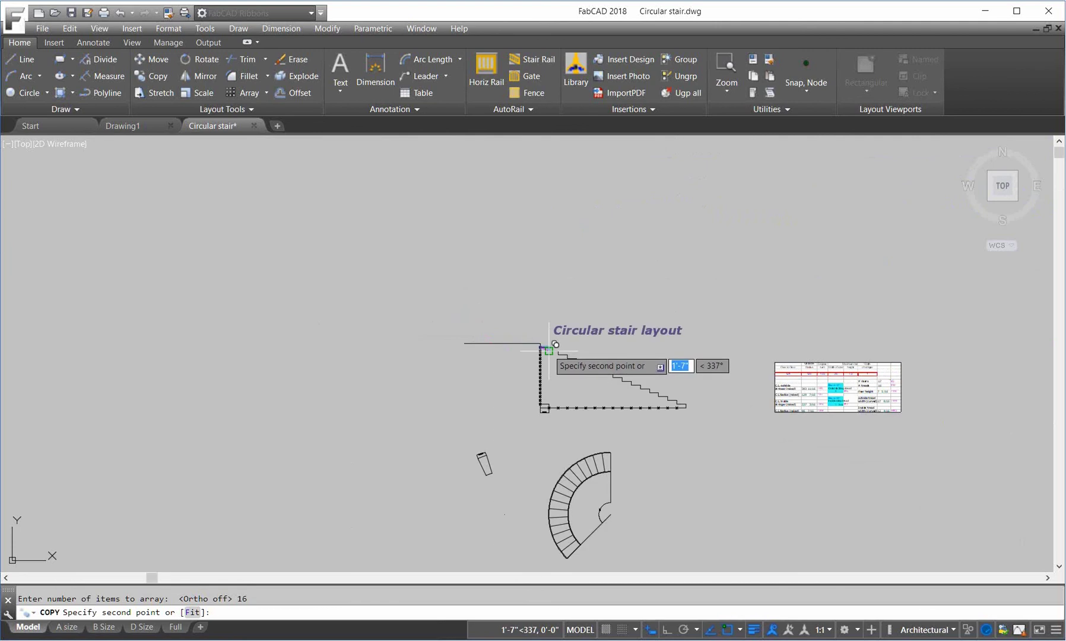
pyautogui.click(549, 350)
pyautogui.press('Return')
pyautogui.scroll(5, 538, 355)
pyautogui.scroll(-6, 712, 417)
pyautogui.scroll(9, 828, 457)
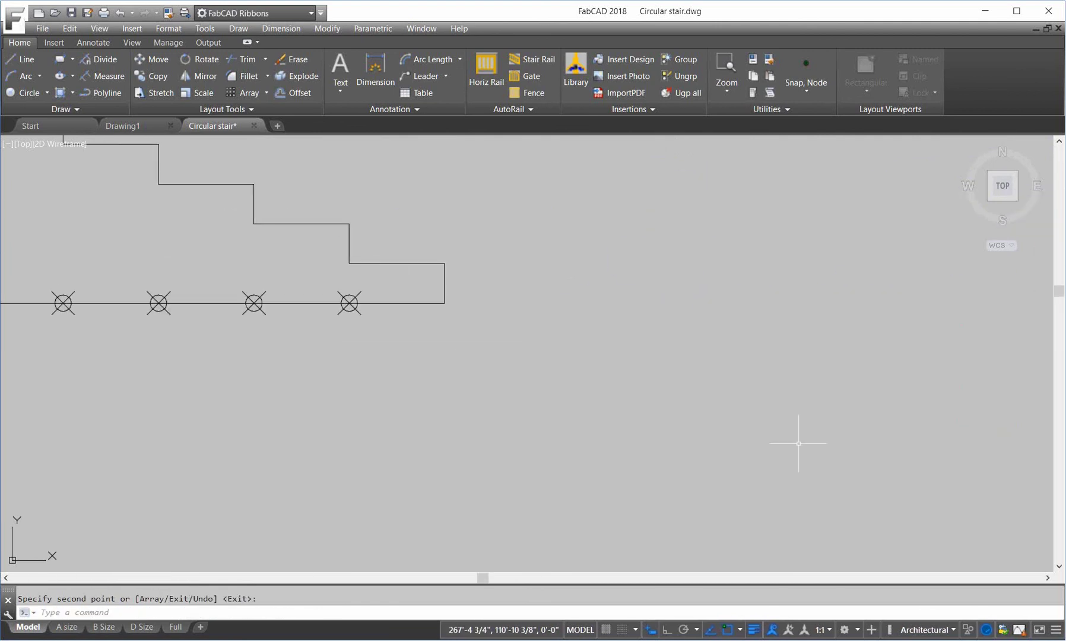
pyautogui.scroll(4, 469, 314)
pyautogui.scroll(-10, 410, 267)
pyautogui.scroll(5, 308, 385)
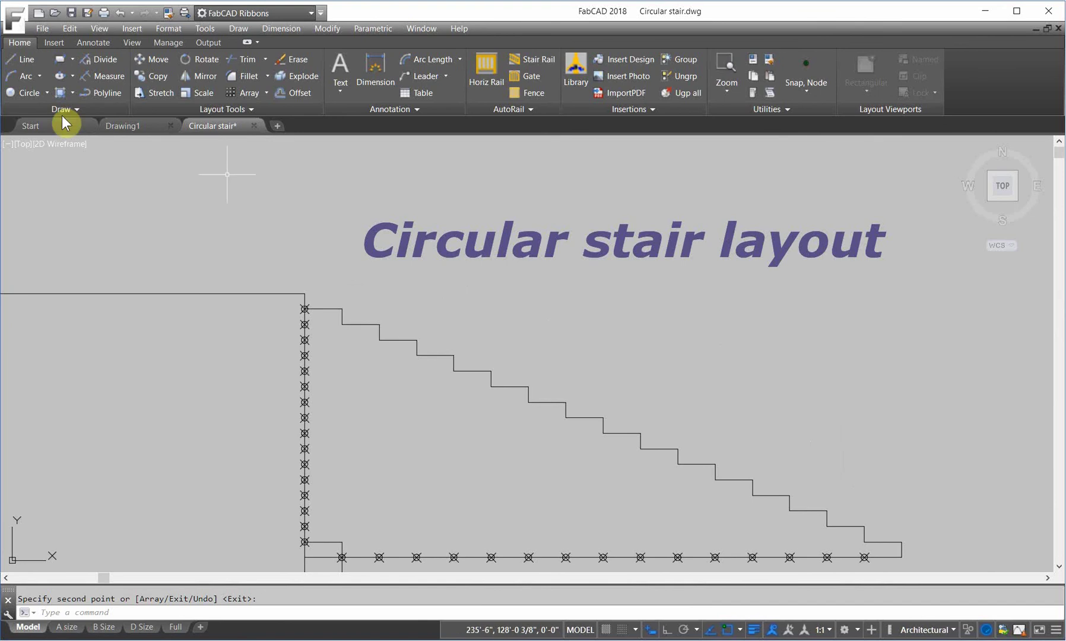
# Step: Draw a sloped line from the top step corner to the lower stair end
pyautogui.click(14, 60)
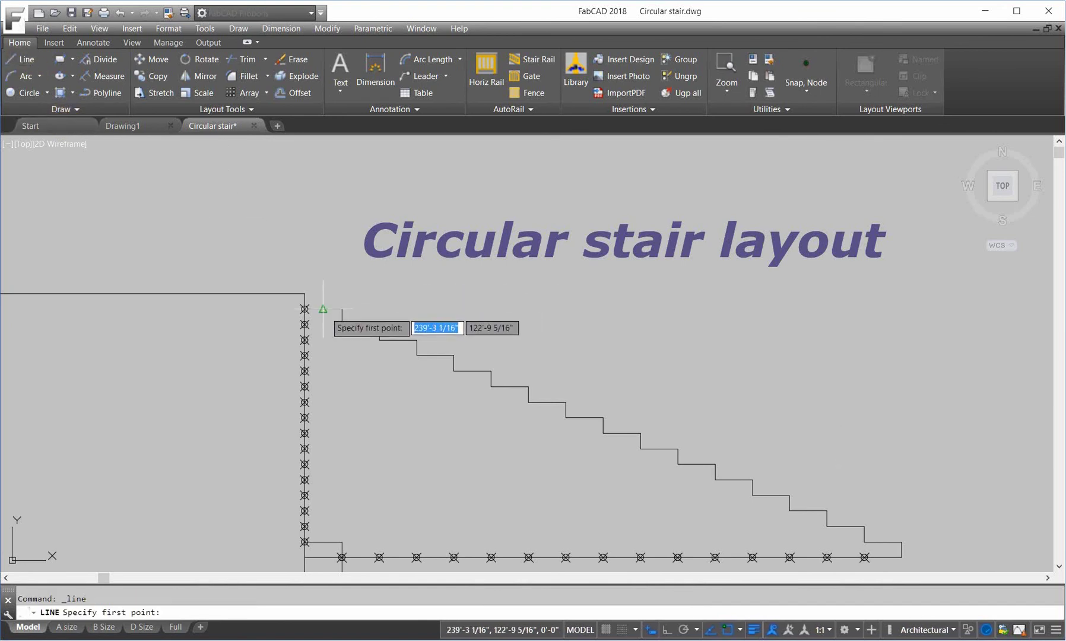
pyautogui.click(342, 308)
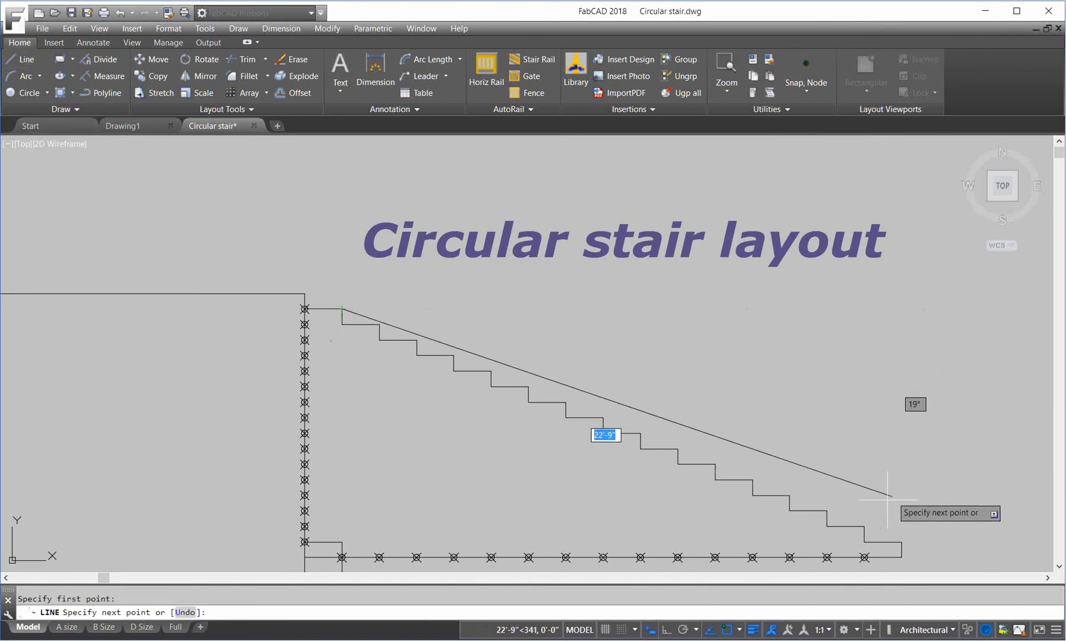
pyautogui.click(900, 526)
pyautogui.press('Return')
pyautogui.scroll(-2, 663, 370)
pyautogui.scroll(6, 663, 369)
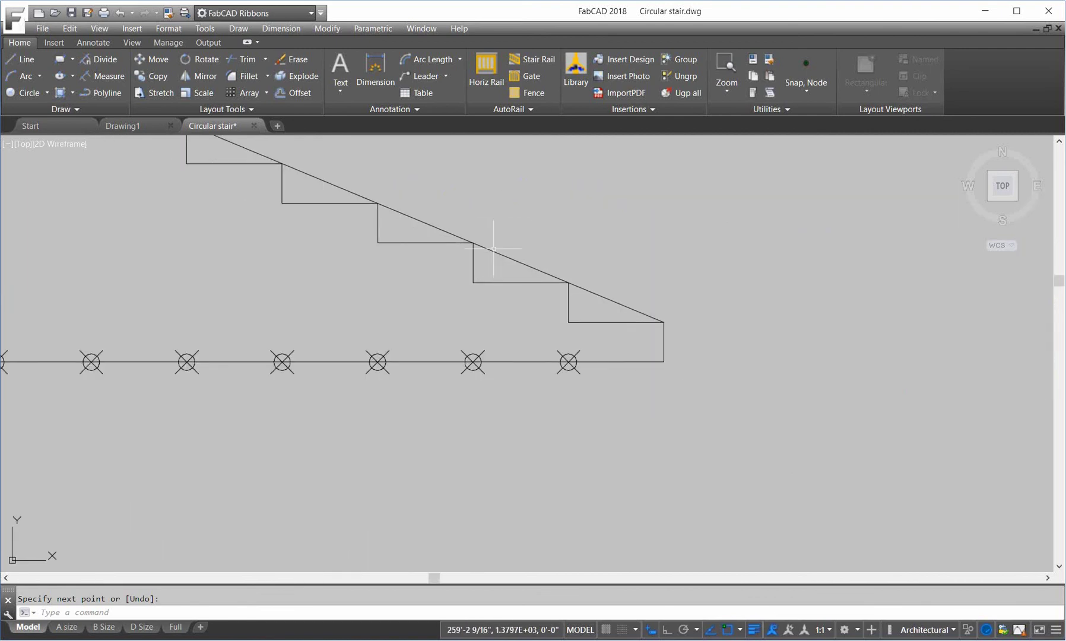
pyautogui.scroll(-3, 610, 291)
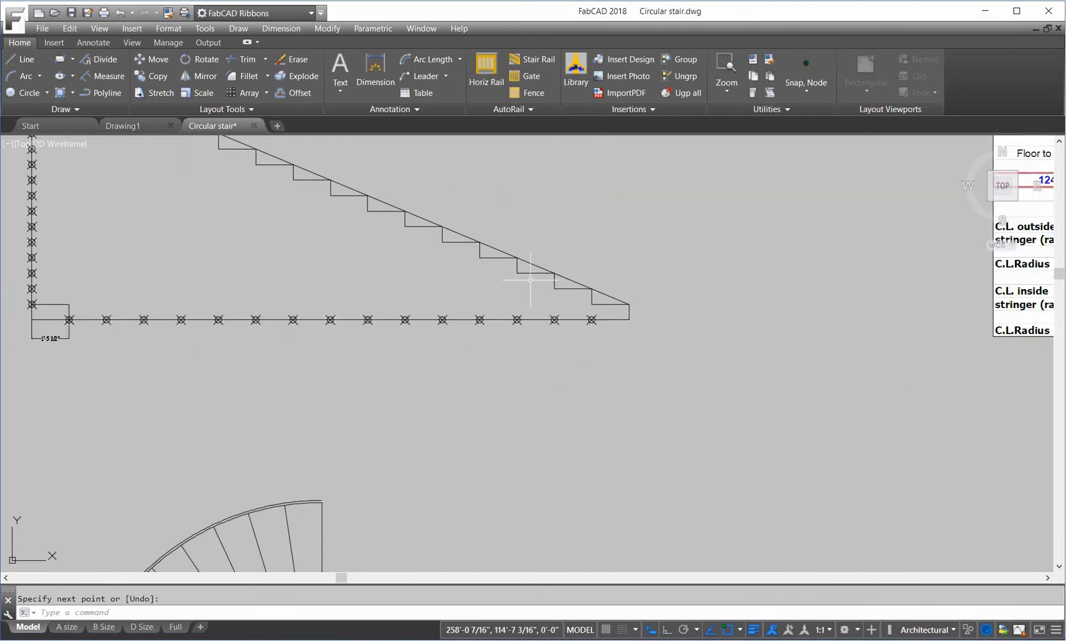
pyautogui.scroll(2, 656, 368)
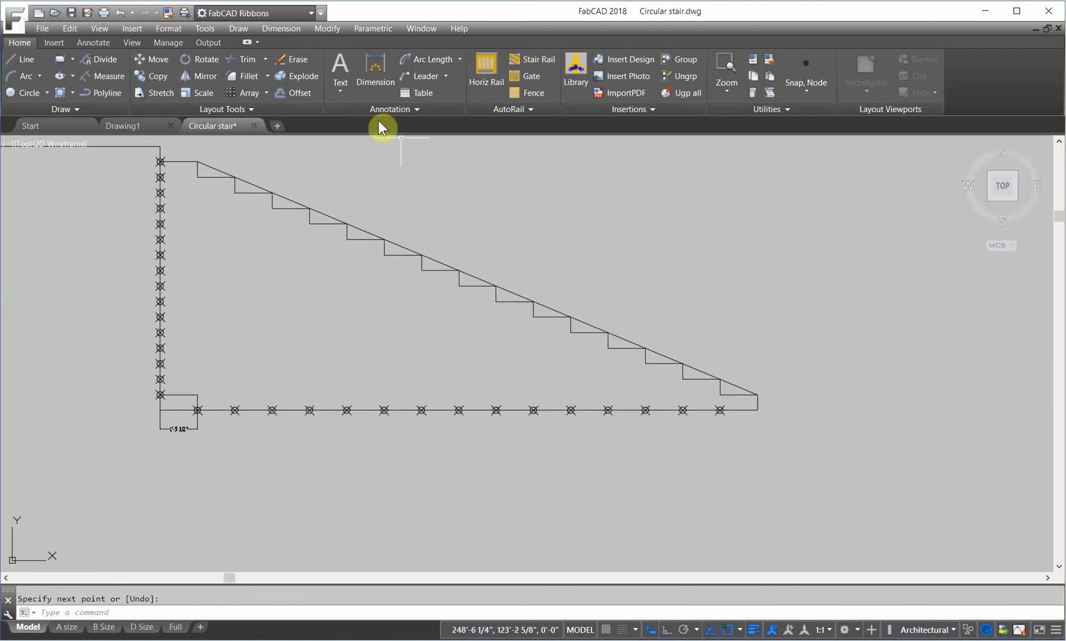
# Step: Offset the sloped nosing line by 2 to place a parallel line above it
pyautogui.click(293, 96)
pyautogui.press('Return')
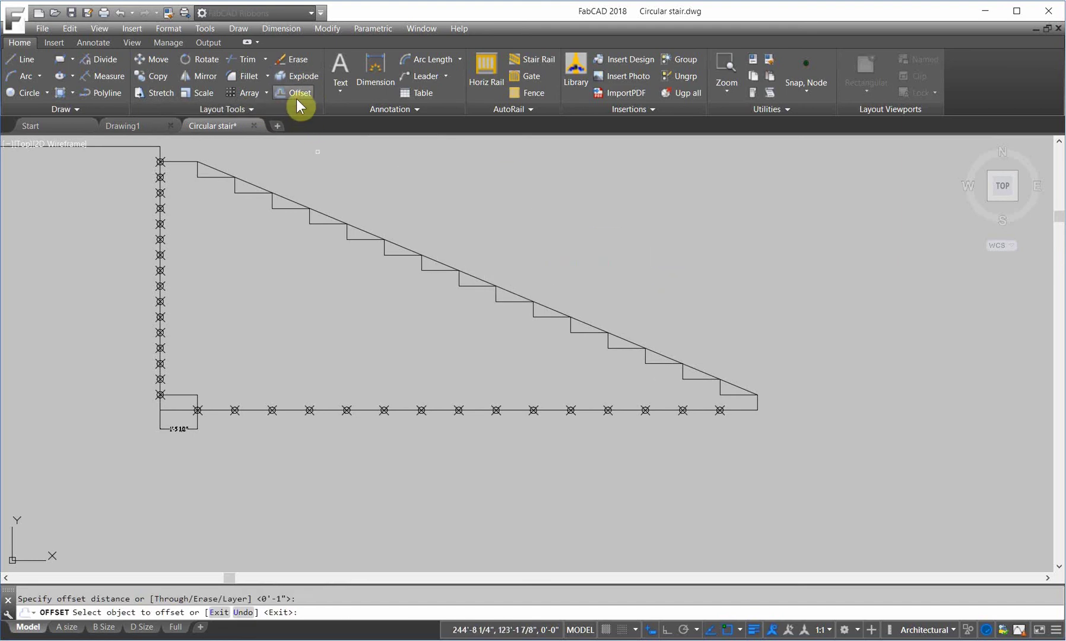
pyautogui.click(297, 98)
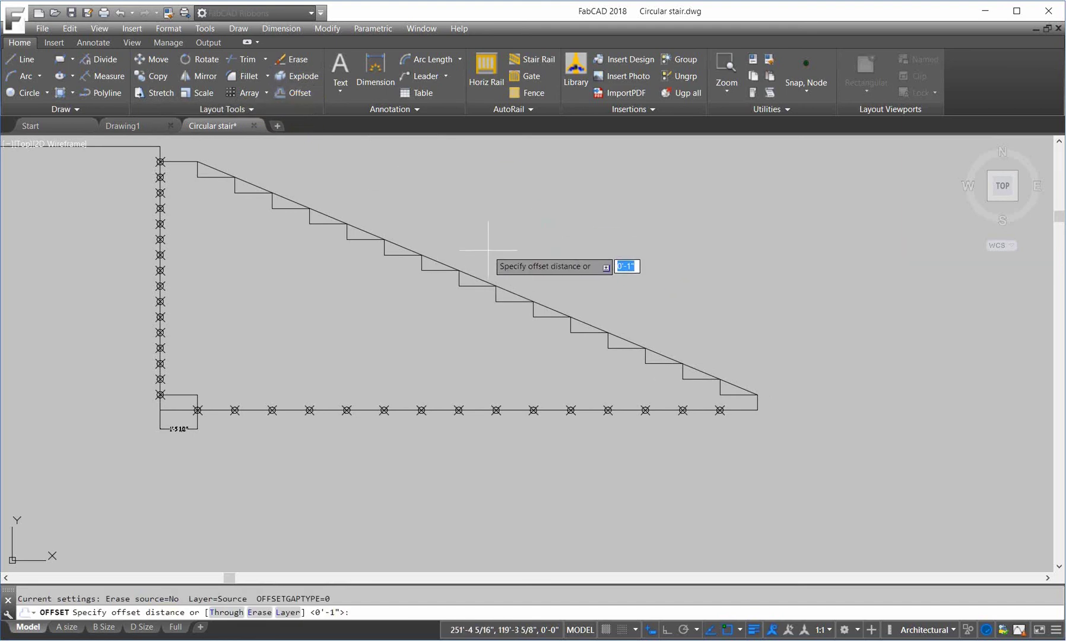
pyautogui.write('2')
pyautogui.press('Return')
pyautogui.click(482, 279)
pyautogui.click(544, 227)
# Step: Offset the sloped line 12 below the steps, and the vertical stair end line by 2
pyautogui.click(298, 93)
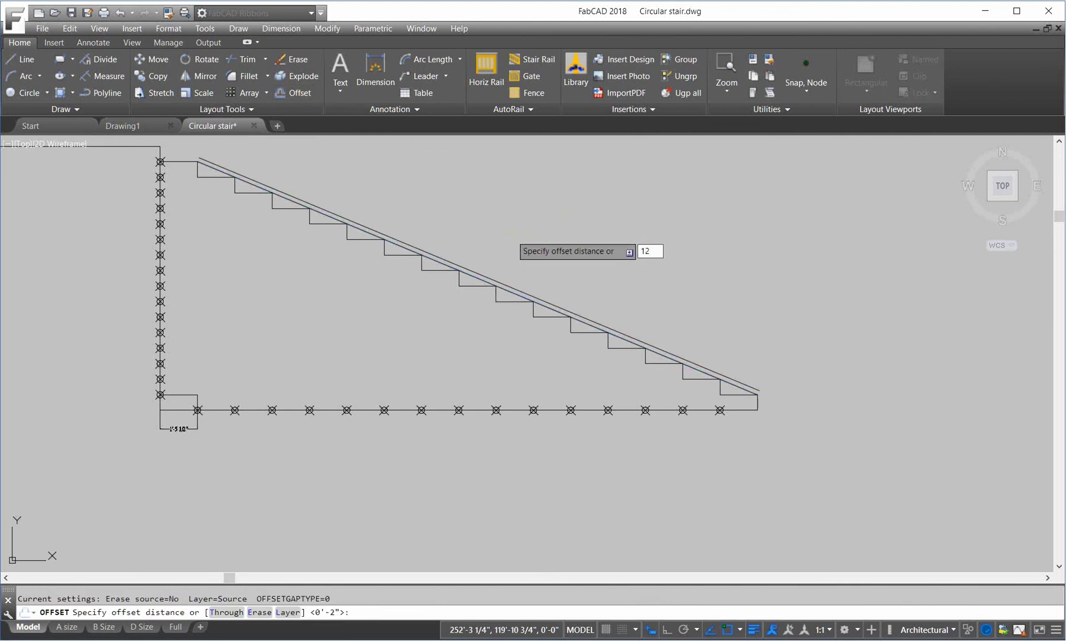
pyautogui.press('Return')
pyautogui.click(495, 279)
pyautogui.click(476, 325)
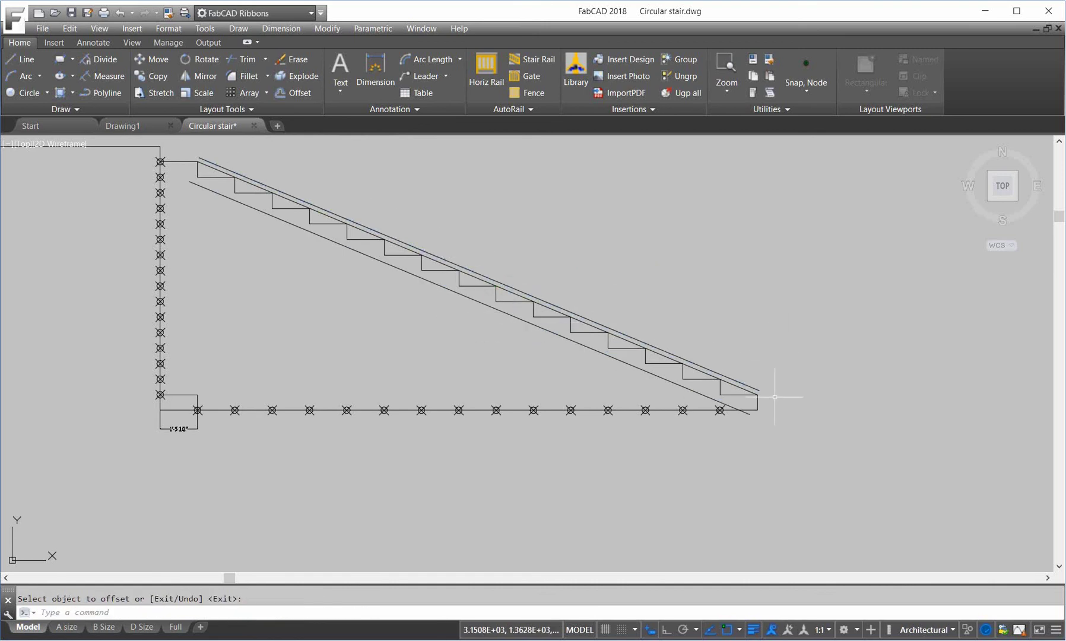
pyautogui.scroll(4, 790, 398)
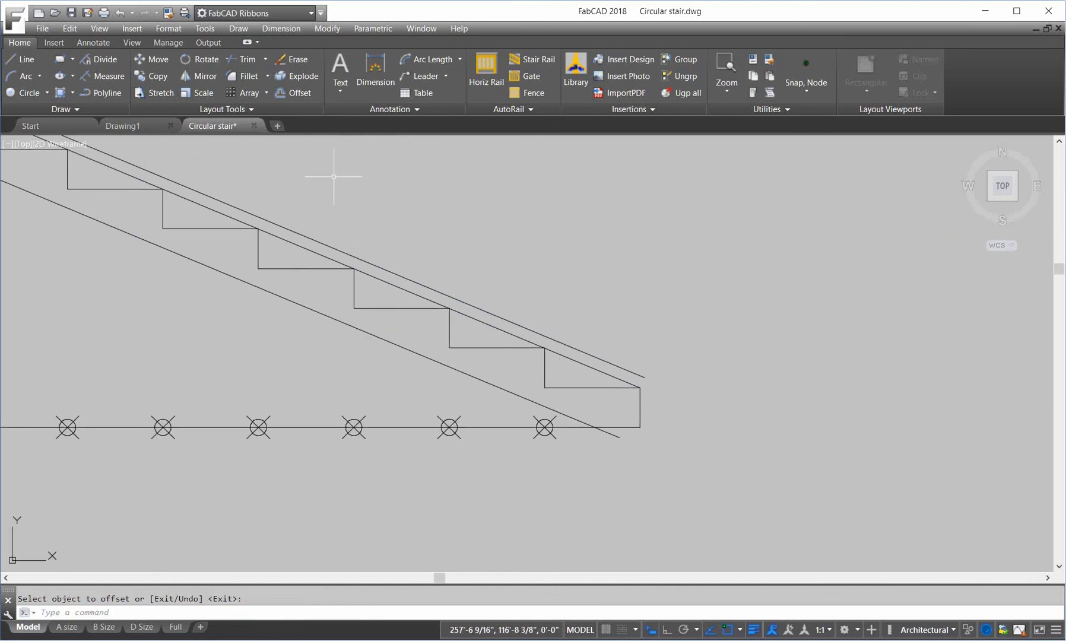
pyautogui.click(280, 93)
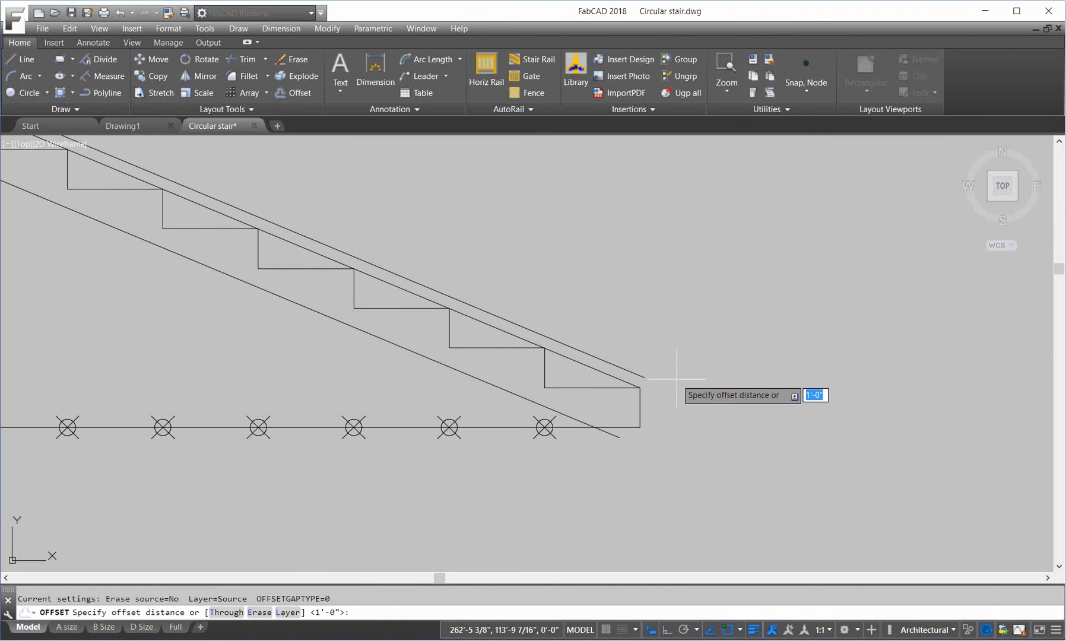
pyautogui.press('Return')
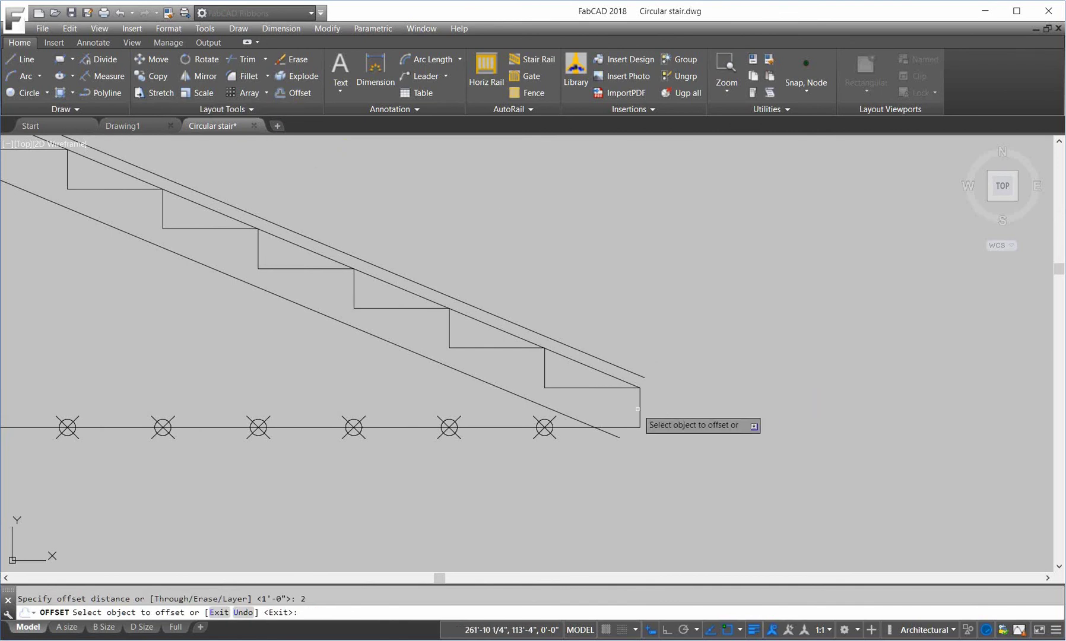
pyautogui.click(640, 408)
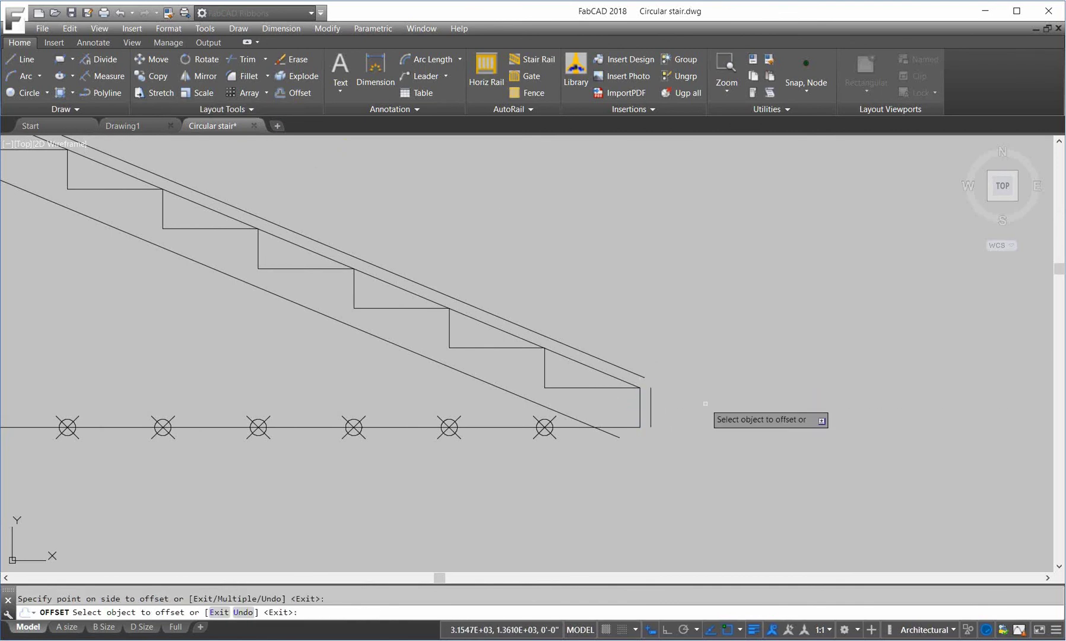
# Step: Join the upper rail, new vertical end line, lower slope and bottom line into clean sharp corners
pyautogui.click(246, 77)
pyautogui.click(634, 372)
pyautogui.click(650, 407)
pyautogui.press('Return')
pyautogui.click(651, 407)
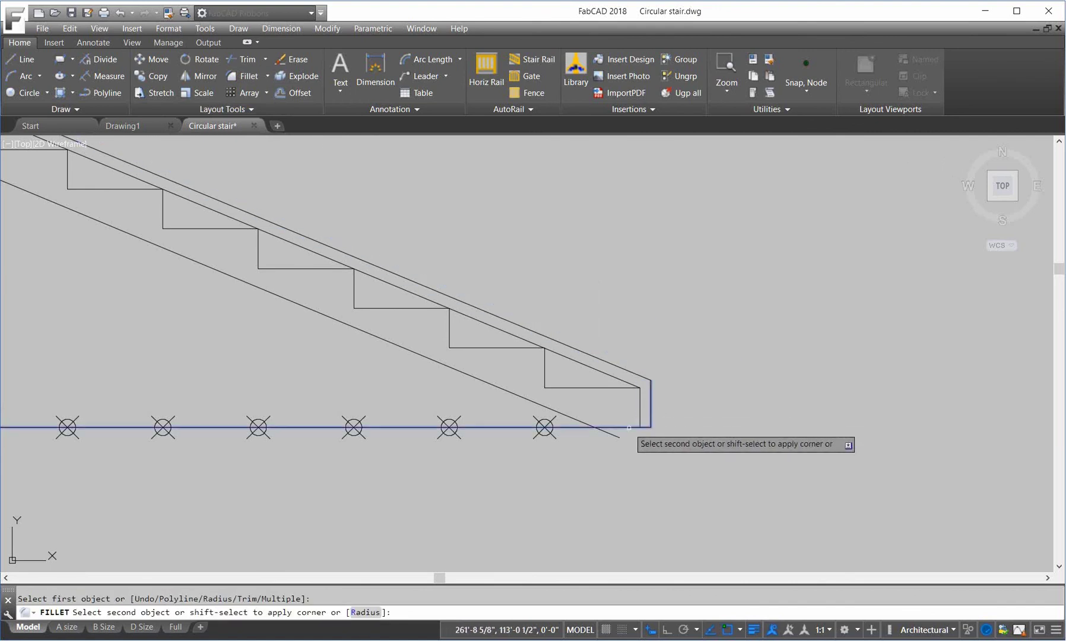
pyautogui.click(629, 428)
pyautogui.press('Return')
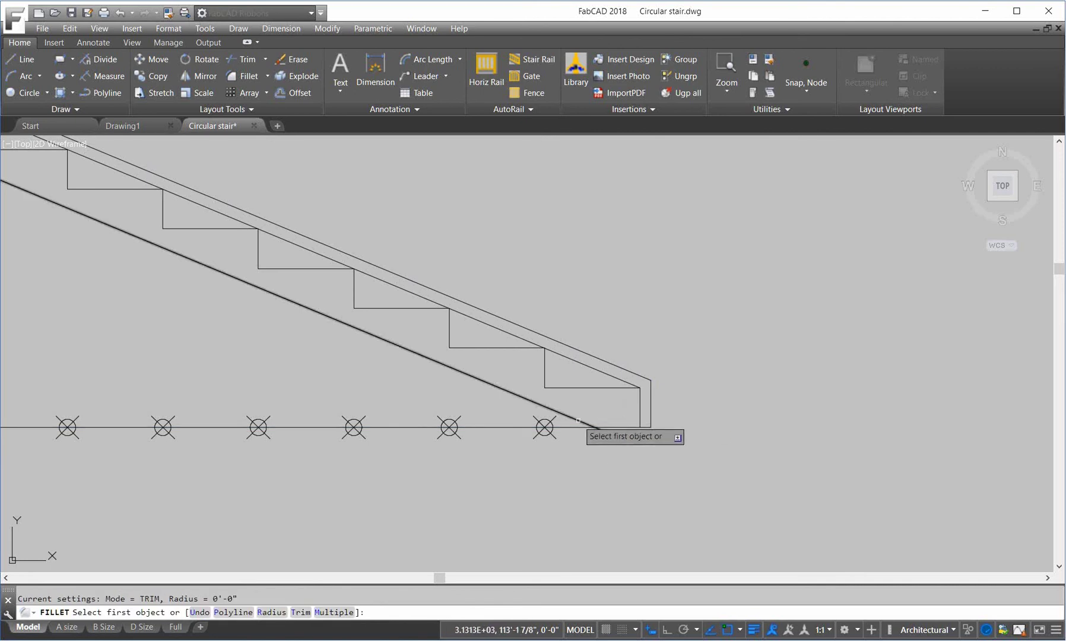
pyautogui.click(577, 421)
pyautogui.click(621, 427)
pyautogui.press('Return')
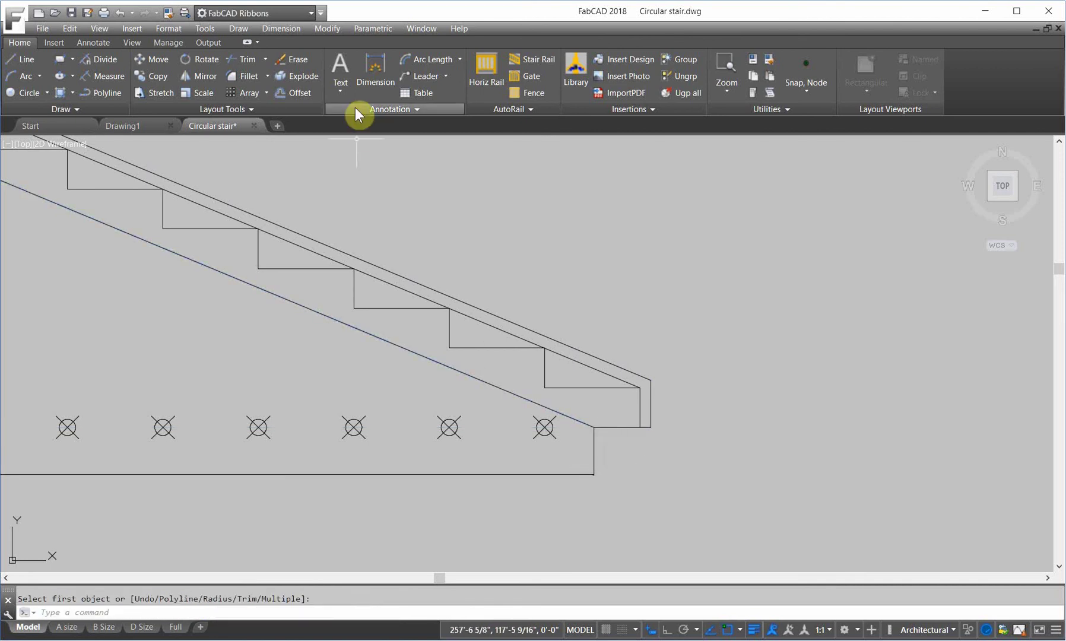
# Step: Erase the unwanted construction line and the grey offset line from the stringer
pyautogui.click(291, 59)
pyautogui.click(618, 501)
pyautogui.click(524, 475)
pyautogui.press('Return')
pyautogui.moveTo(434, 431)
pyautogui.mouseDown(button='middle')
pyautogui.moveTo(397, 396)
pyautogui.moveTo(441, 362)
pyautogui.mouseUp(button='middle')
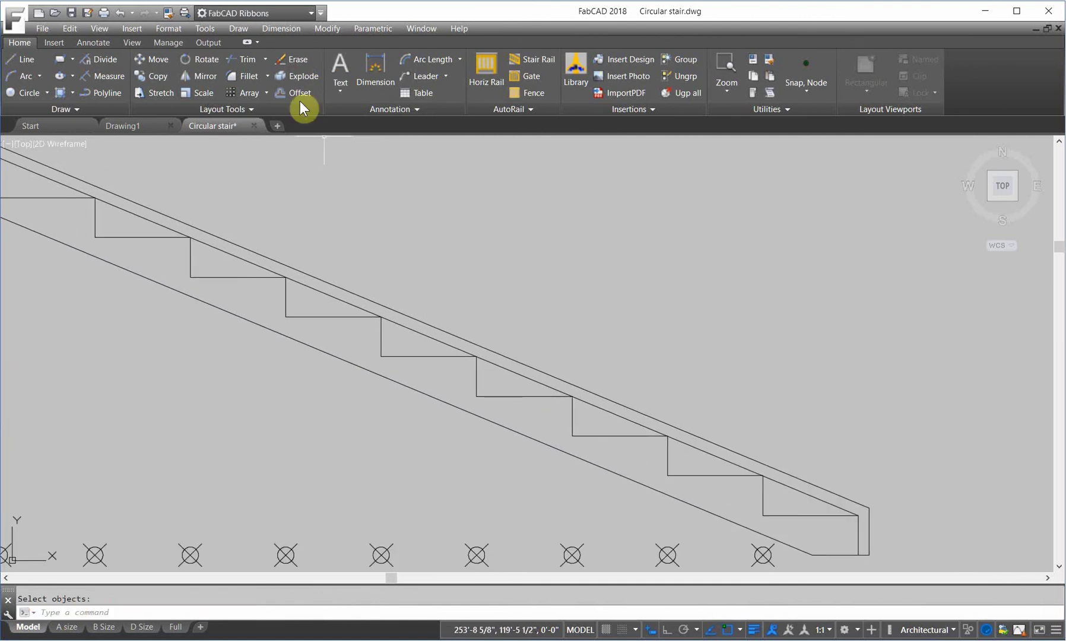
pyautogui.click(291, 59)
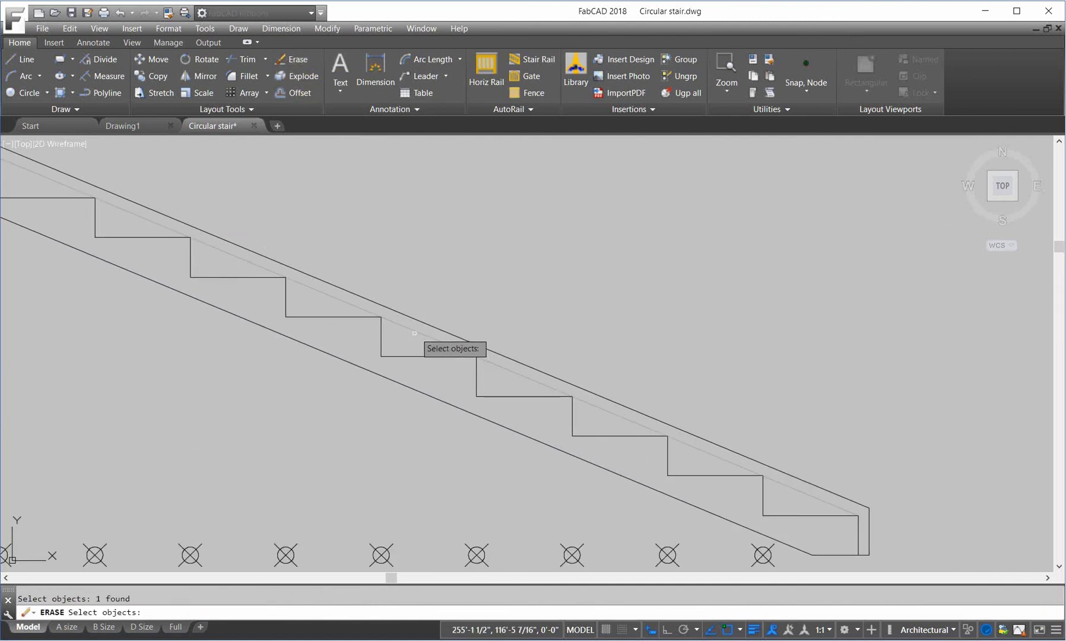
pyautogui.press('Return')
pyautogui.scroll(-5, 413, 335)
pyautogui.scroll(-5, 356, 344)
pyautogui.moveTo(336, 345); pyautogui.dragTo(517, 356, button='middle')
pyautogui.scroll(6, 517, 357)
pyautogui.scroll(-5, 512, 372)
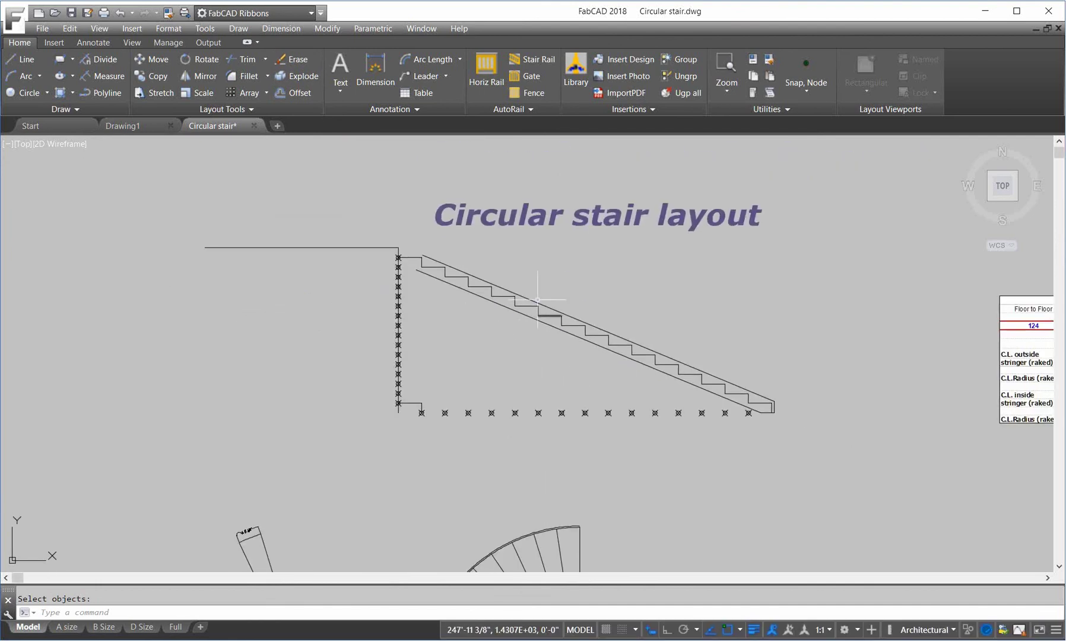
pyautogui.moveTo(522, 356)
pyautogui.mouseDown(button='middle')
pyautogui.moveTo(435, 243)
pyautogui.moveTo(482, 352)
pyautogui.mouseUp(button='middle')
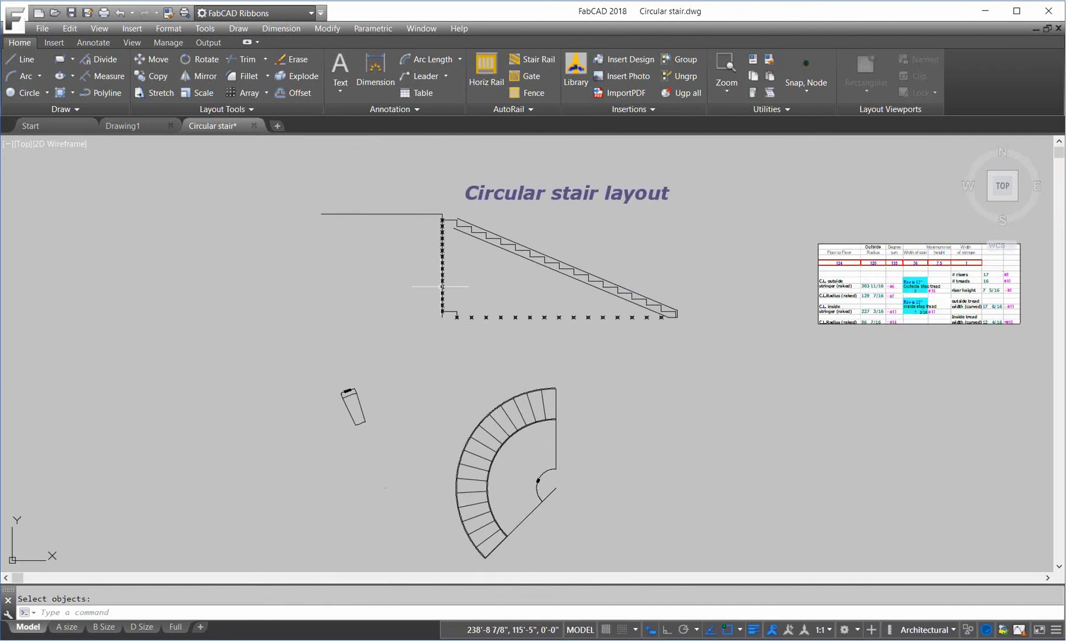
# Step: Copy the riser point column straight to the left with Ortho on
pyautogui.click(158, 75)
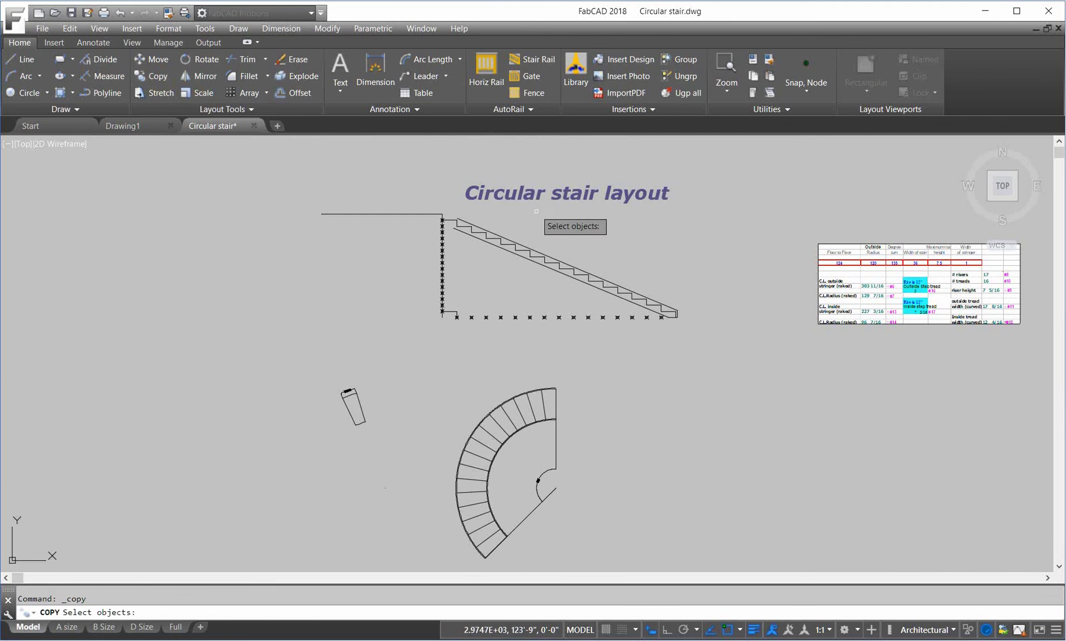
pyautogui.click(428, 203)
pyautogui.click(447, 330)
pyautogui.press('Return')
pyautogui.click(450, 337)
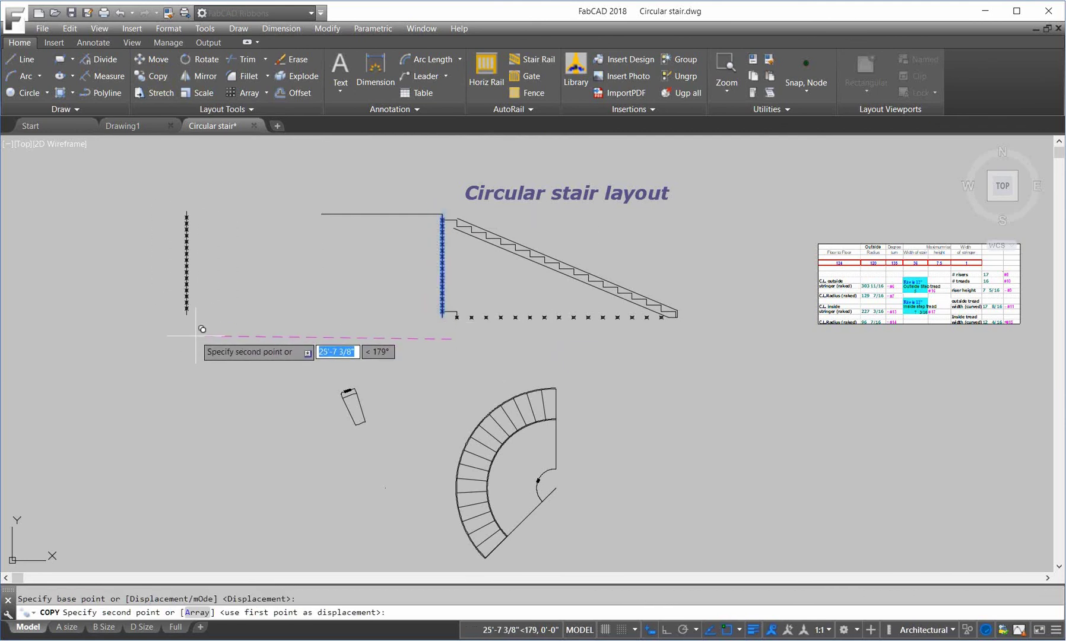
pyautogui.click(625, 617)
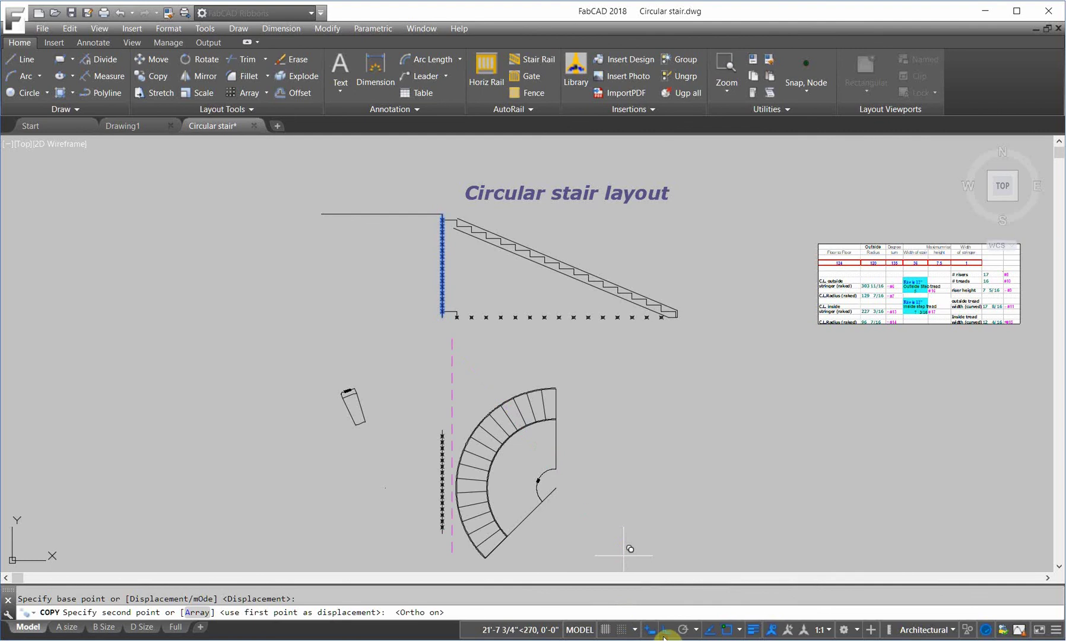
pyautogui.click(136, 411)
pyautogui.press('Return')
pyautogui.scroll(5, 557, 487)
pyautogui.scroll(-3, 617, 515)
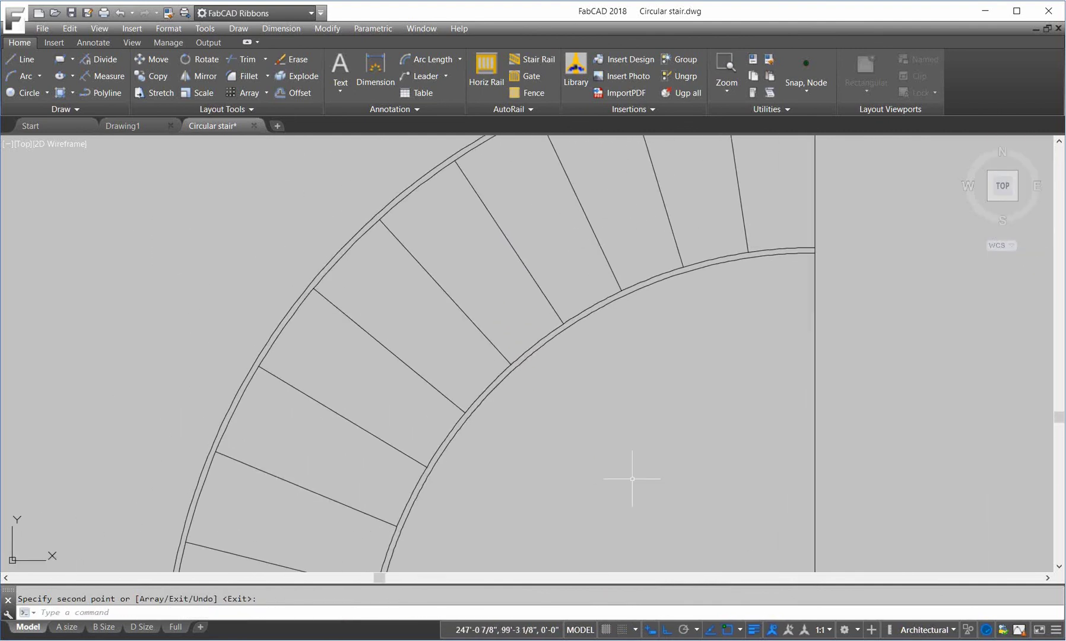
# Step: Add a 16'-3 9/16" arc-length dimension to the inner stair arc
pyautogui.click(410, 60)
pyautogui.scroll(4, 596, 410)
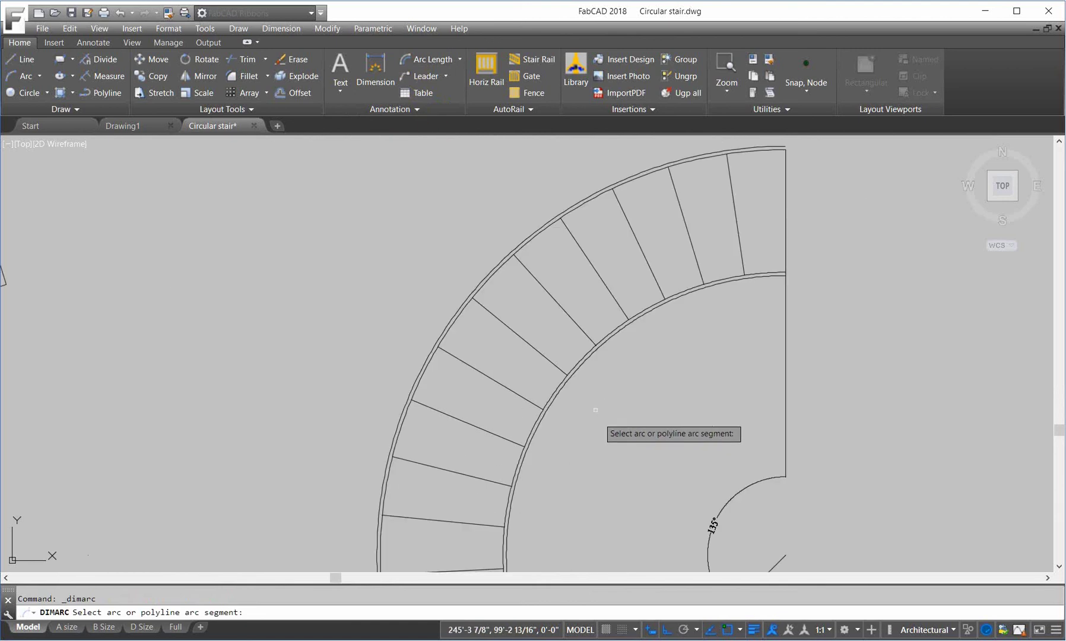
pyautogui.click(580, 363)
pyautogui.click(587, 479)
pyautogui.scroll(-3, 587, 480)
pyautogui.scroll(5, 572, 478)
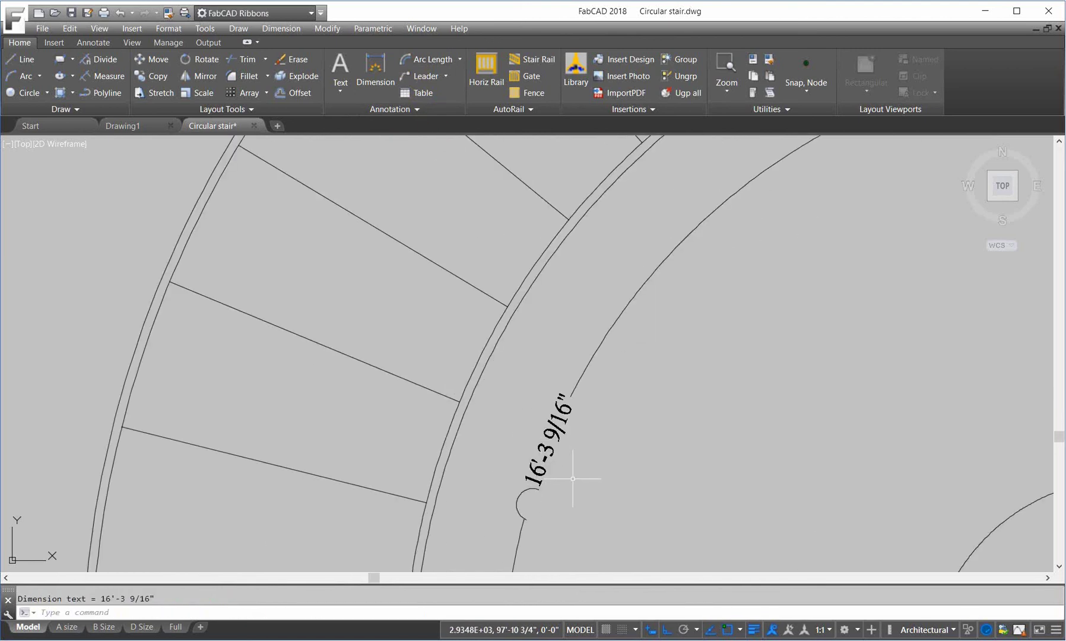
pyautogui.scroll(-5, 572, 478)
pyautogui.moveTo(289, 319)
pyautogui.mouseDown(button='middle')
pyautogui.moveTo(888, 549)
pyautogui.moveTo(917, 572)
pyautogui.mouseUp(button='middle')
pyautogui.scroll(-2, 453, 314)
# Step: Draw a 16'3-9/16 horizontal line from the bottom of the copied riser column
pyautogui.click(18, 65)
pyautogui.click(318, 336)
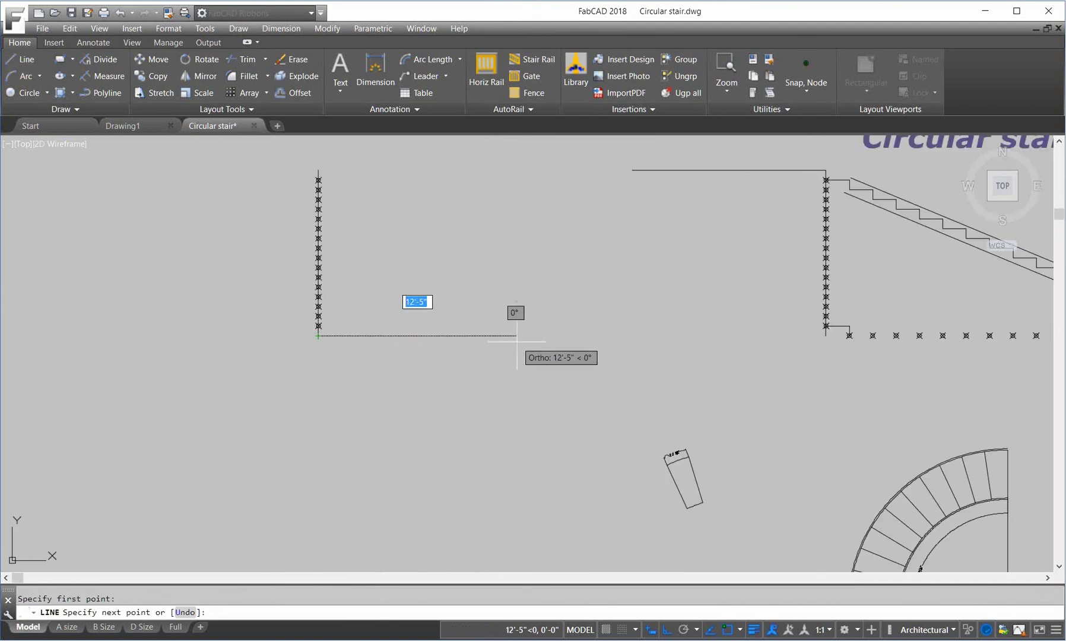
pyautogui.write('16')
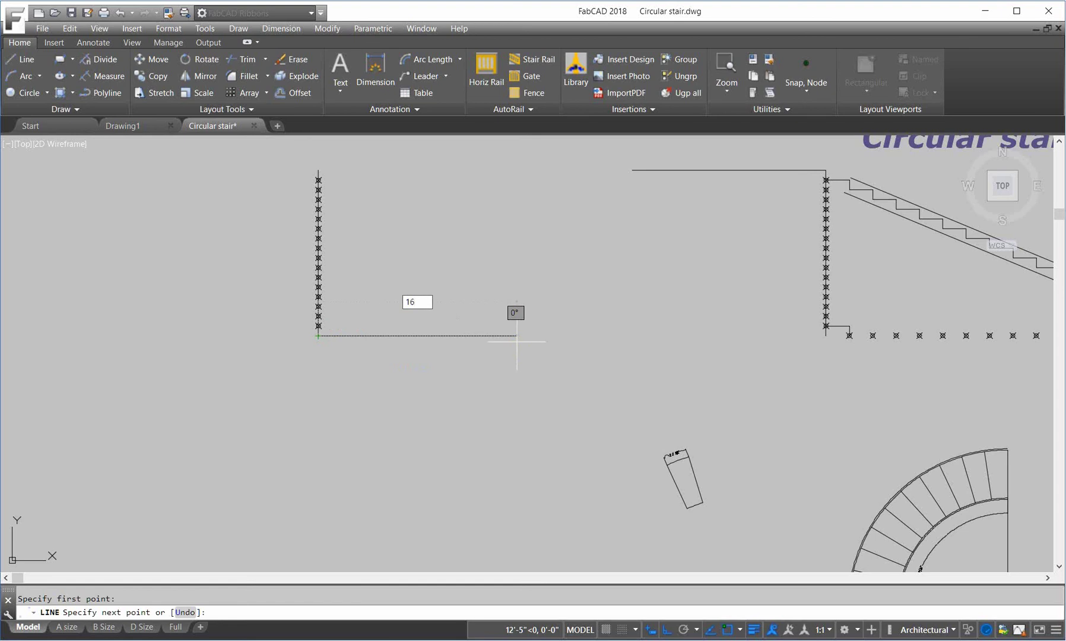
pyautogui.write("'3-9/16")
pyautogui.press('Return')
pyautogui.press('Return')
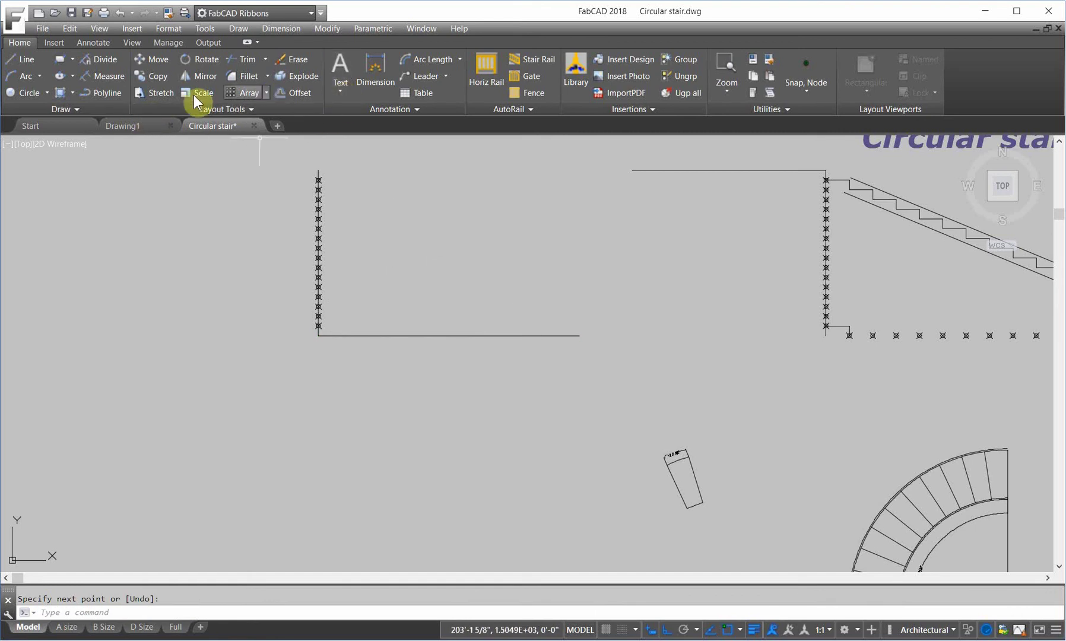
# Step: Divide the new horizontal line into 16 equal segments
pyautogui.click(104, 59)
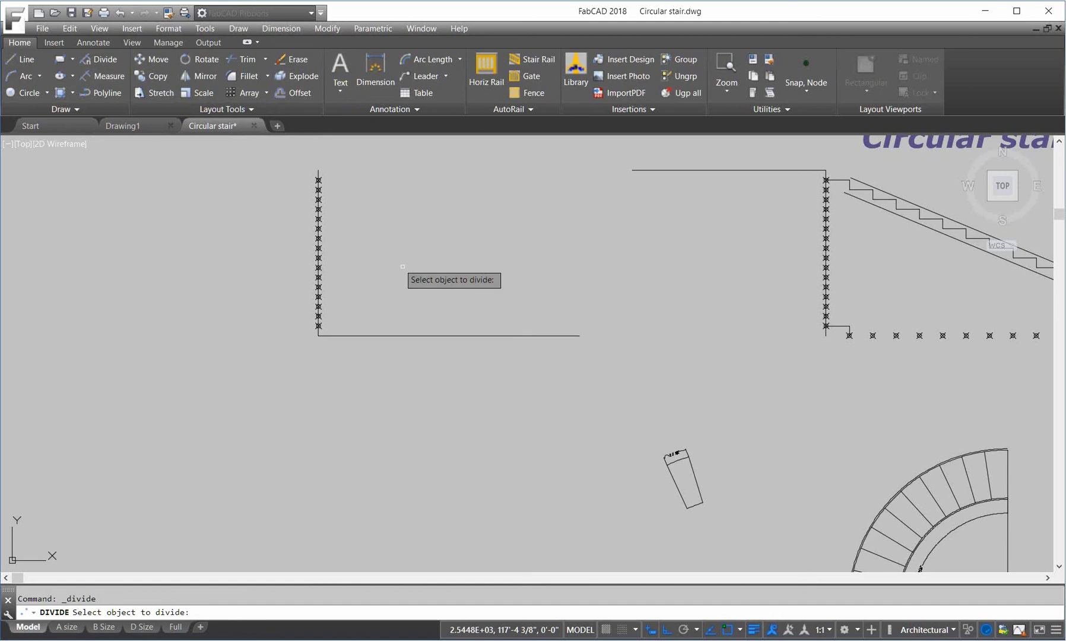
pyautogui.click(434, 337)
pyautogui.press('Return')
pyautogui.scroll(8, 321, 337)
pyautogui.scroll(-4, 360, 353)
# Step: Add a 1'-0 1/4" linear dimension from the line's corner to the first division point, then view the table
pyautogui.click(460, 58)
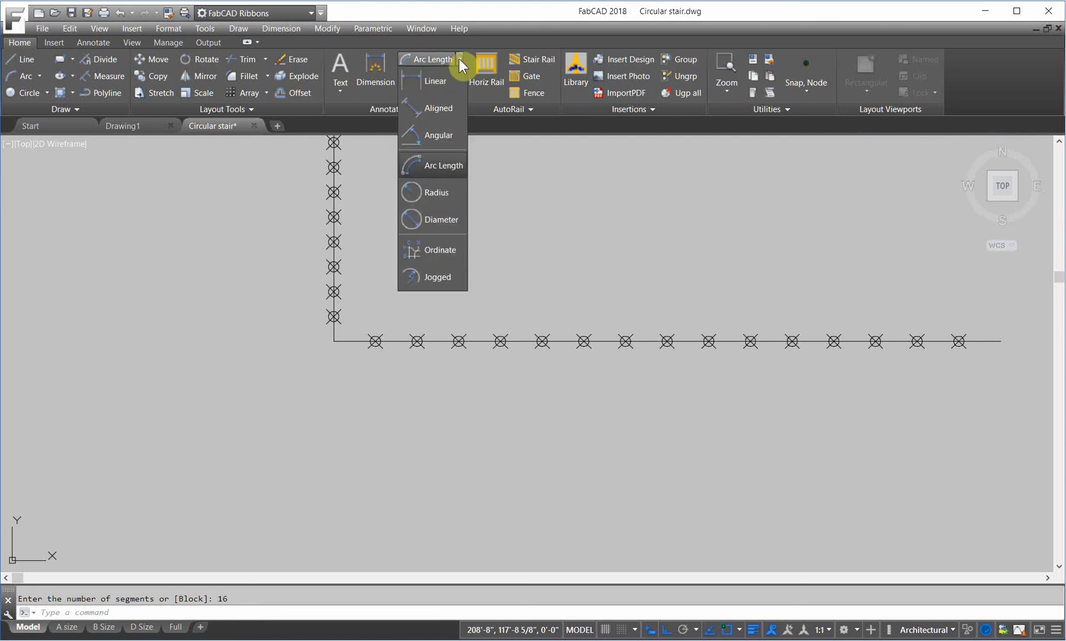
pyautogui.click(427, 84)
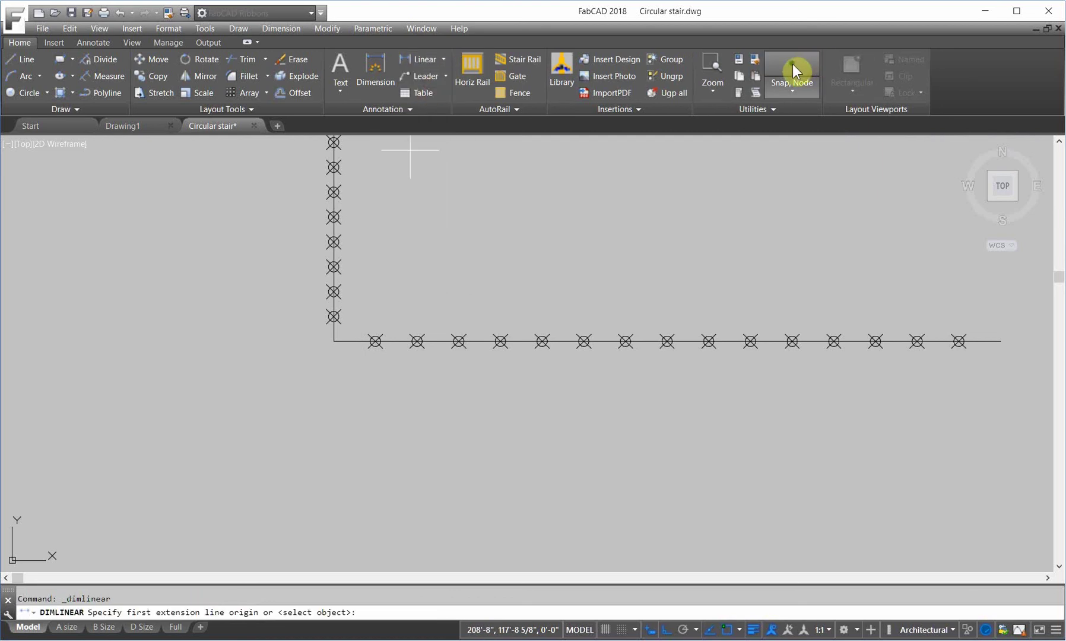
pyautogui.click(792, 64)
pyautogui.click(375, 341)
pyautogui.click(333, 341)
pyautogui.click(349, 385)
pyautogui.scroll(-4, 352, 392)
pyautogui.scroll(2, 354, 403)
pyautogui.scroll(-5, 602, 388)
pyautogui.moveTo(1009, 362)
pyautogui.mouseDown(button='middle')
pyautogui.moveTo(678, 369)
pyautogui.moveTo(647, 380)
pyautogui.moveTo(645, 311)
pyautogui.mouseUp(button='middle')
pyautogui.scroll(8, 646, 356)
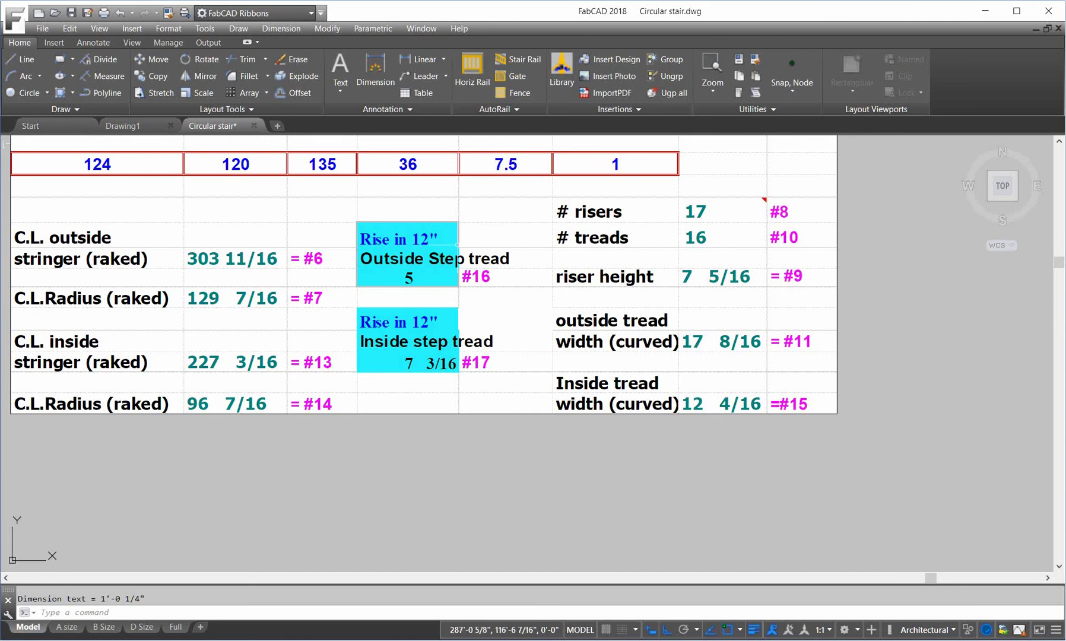
pyautogui.scroll(-2, 468, 254)
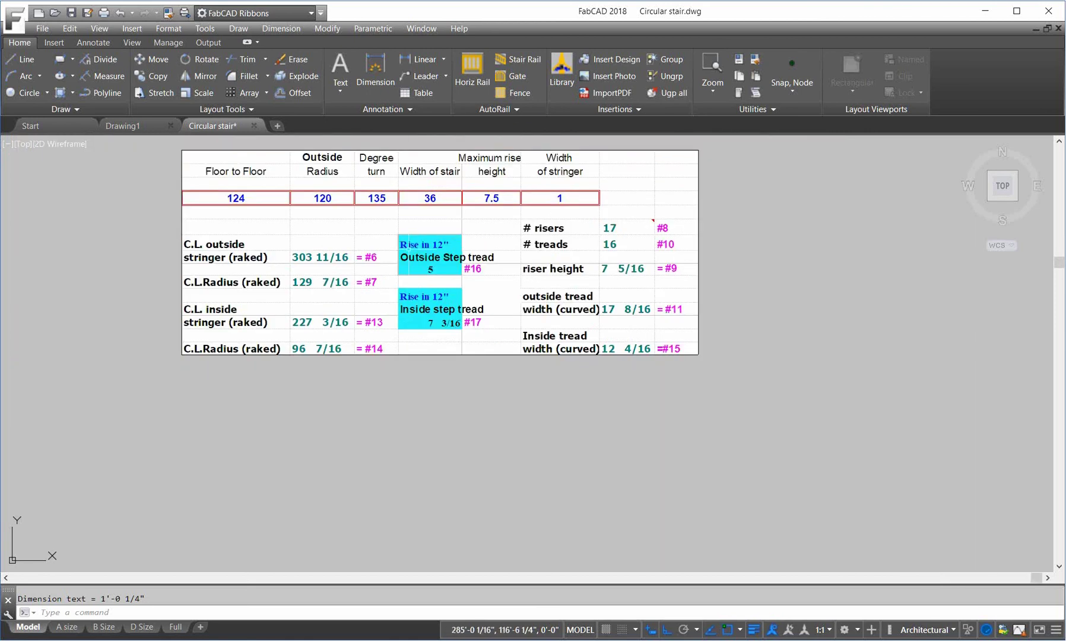
pyautogui.scroll(2, 631, 286)
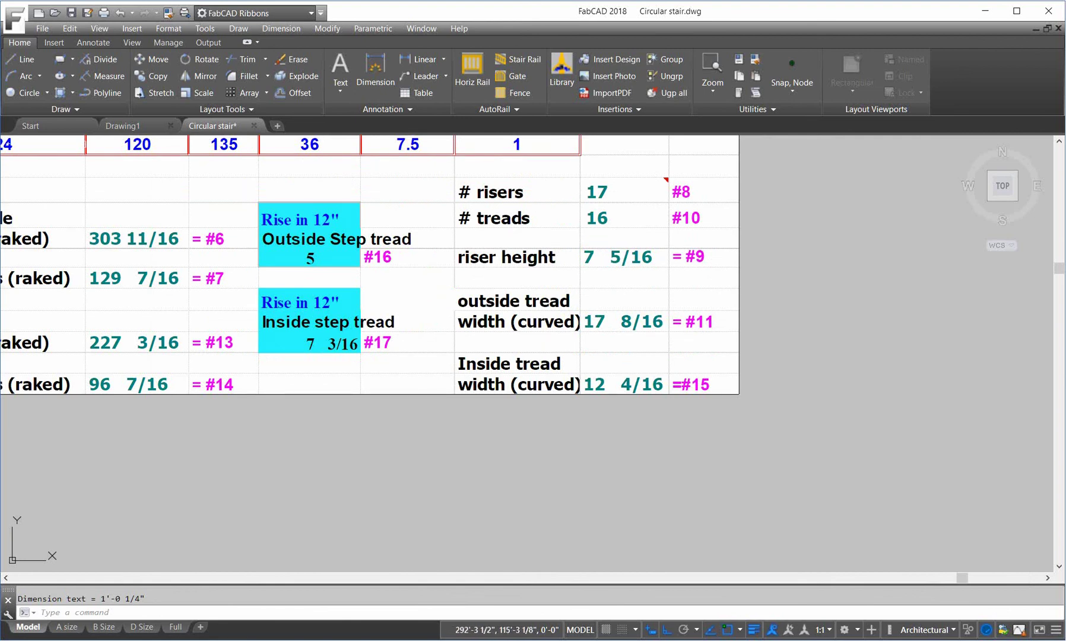
pyautogui.scroll(-6, 527, 219)
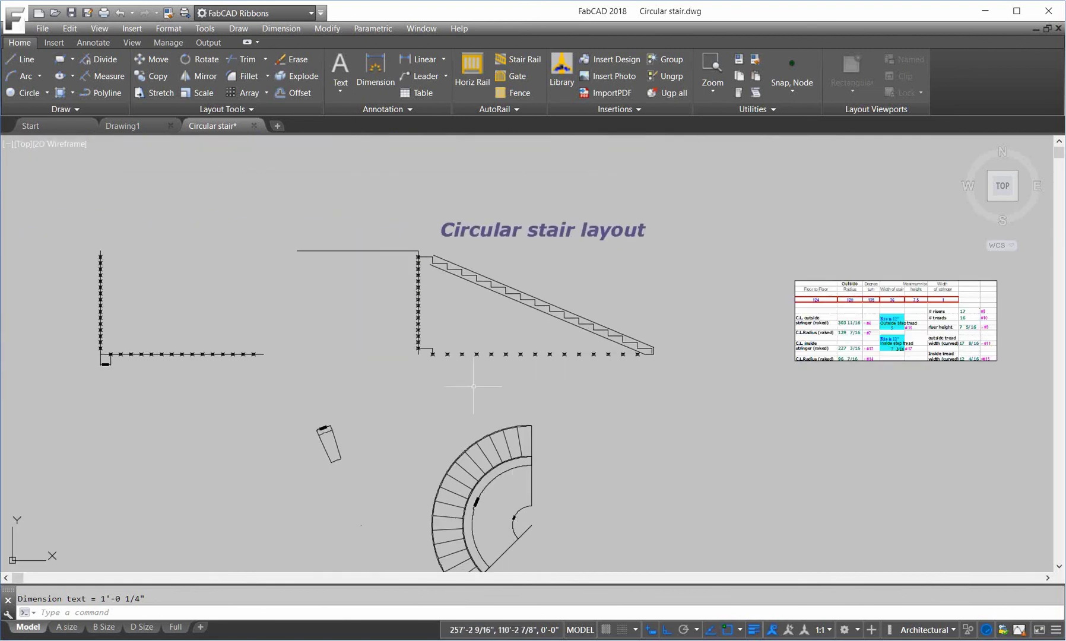
pyautogui.scroll(4, 143, 389)
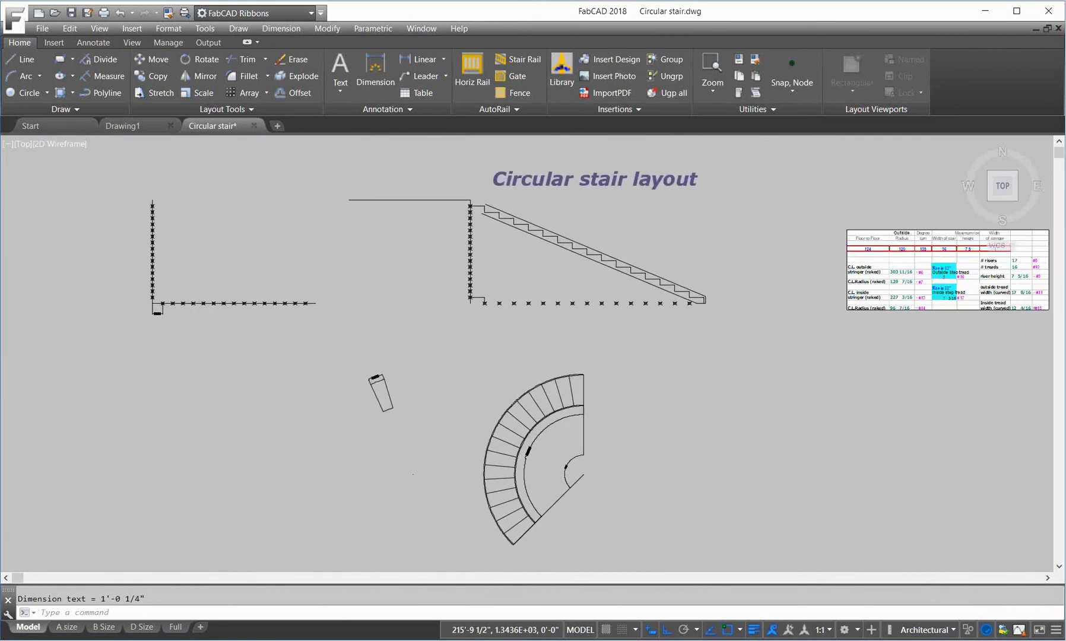
pyautogui.scroll(-2, 368, 326)
pyautogui.moveTo(170, 306); pyautogui.dragTo(403, 368, button='middle')
pyautogui.moveTo(740, 318)
pyautogui.mouseDown(button='middle')
pyautogui.moveTo(785, 291)
pyautogui.moveTo(715, 300)
pyautogui.mouseUp(button='middle')
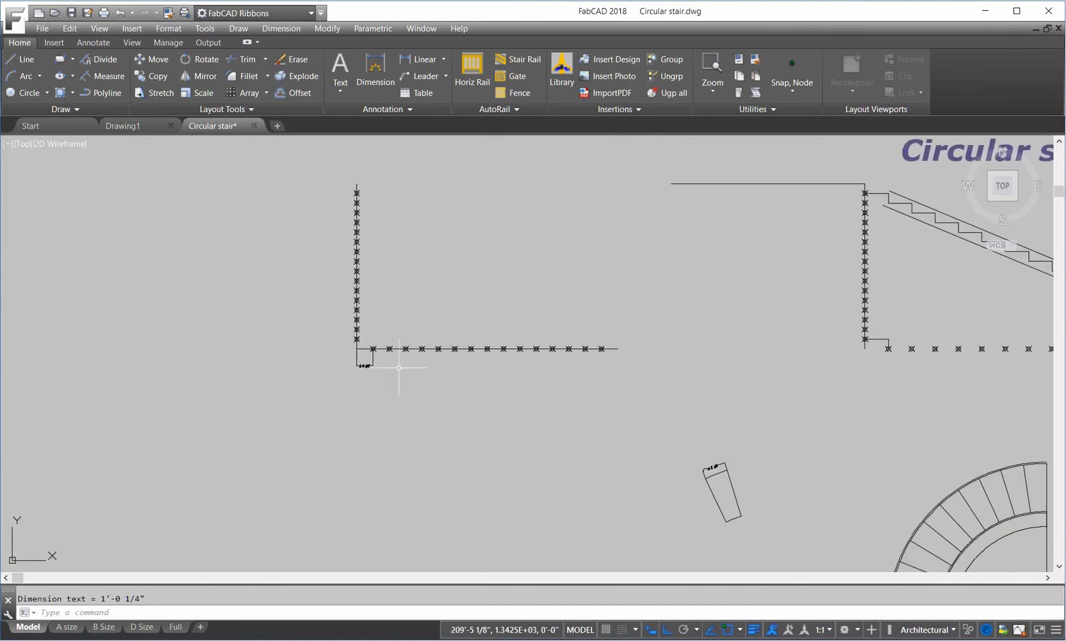
pyautogui.scroll(2, 392, 372)
# Step: Draw the short vertical riser line from the first division point using Node snap
pyautogui.click(24, 60)
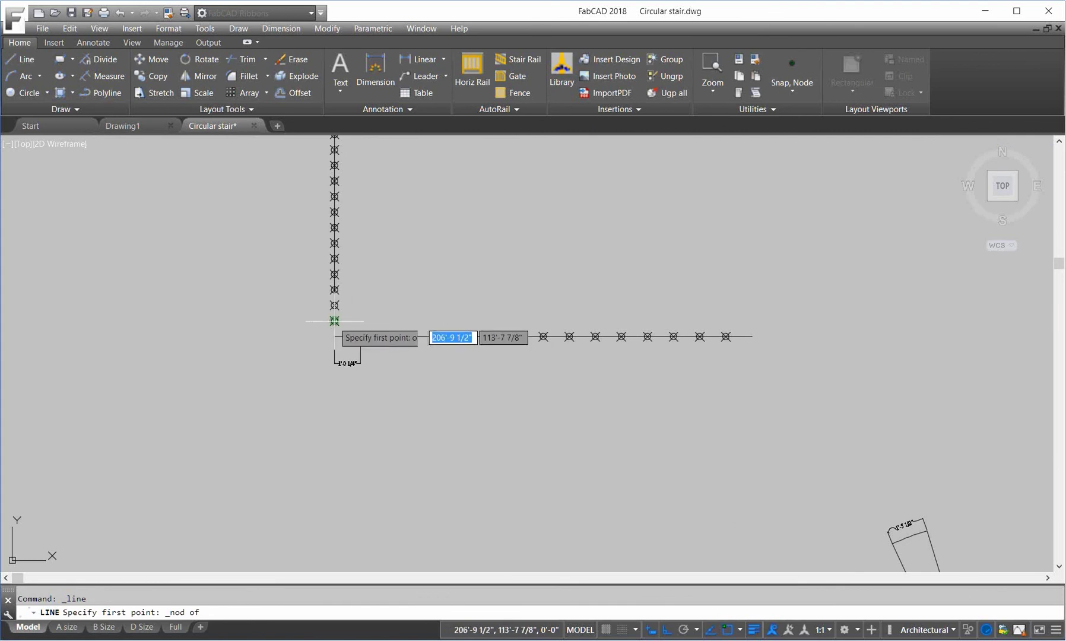
pyautogui.click(335, 320)
pyautogui.press('Return')
pyautogui.press('Return')
pyautogui.click(783, 82)
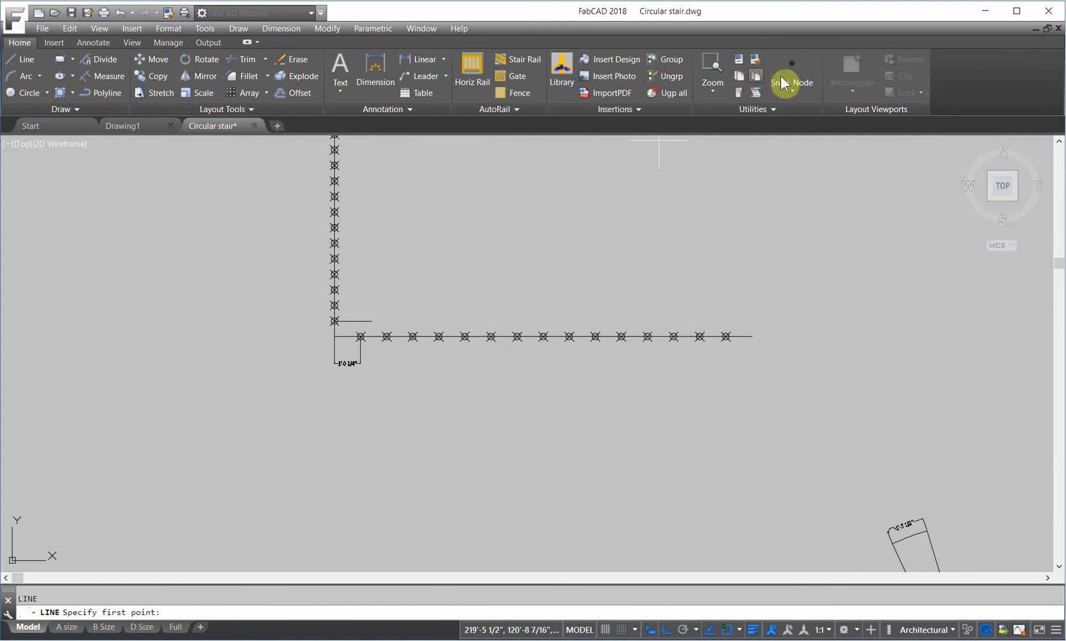
pyautogui.click(361, 337)
pyautogui.press('Return')
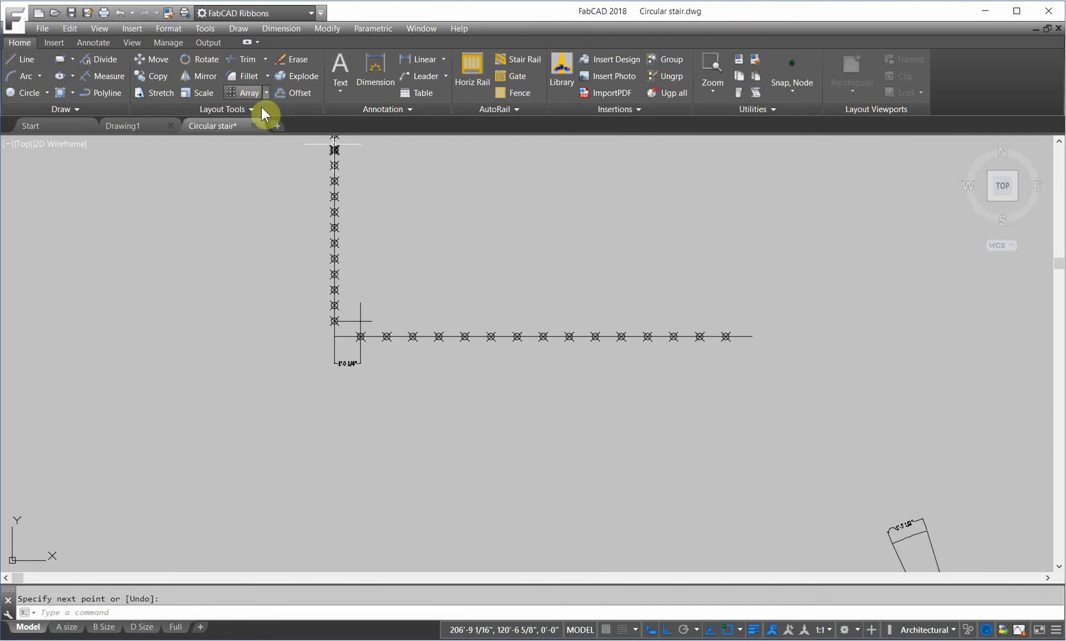
# Step: Join the short vertical segment and the tread line into a square corner
pyautogui.click(239, 85)
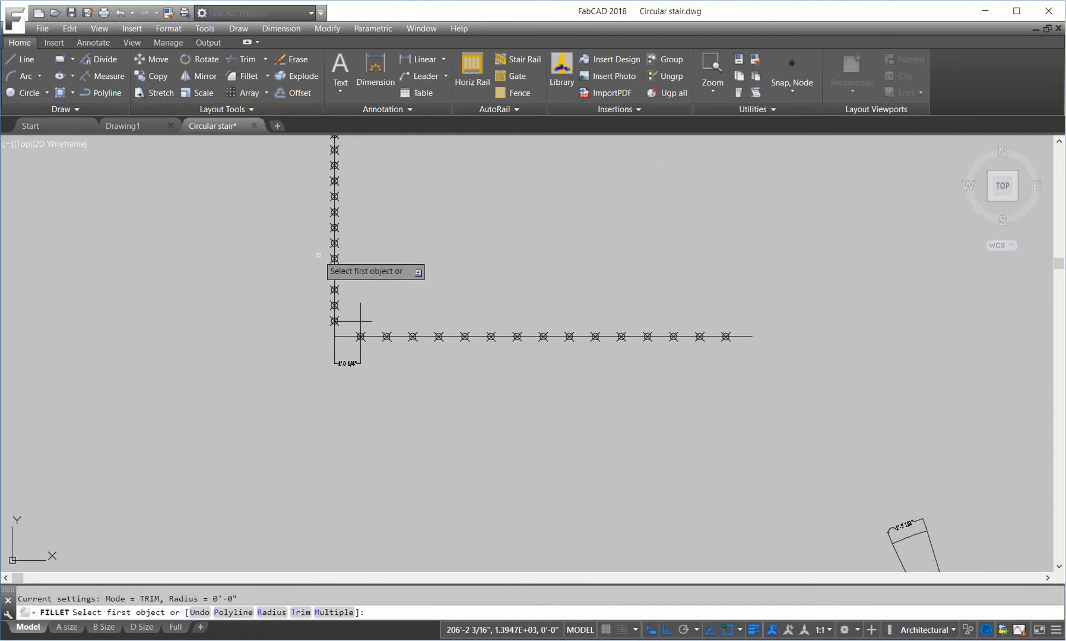
pyautogui.click(360, 325)
pyautogui.click(365, 322)
pyautogui.press('Return')
pyautogui.press('Escape')
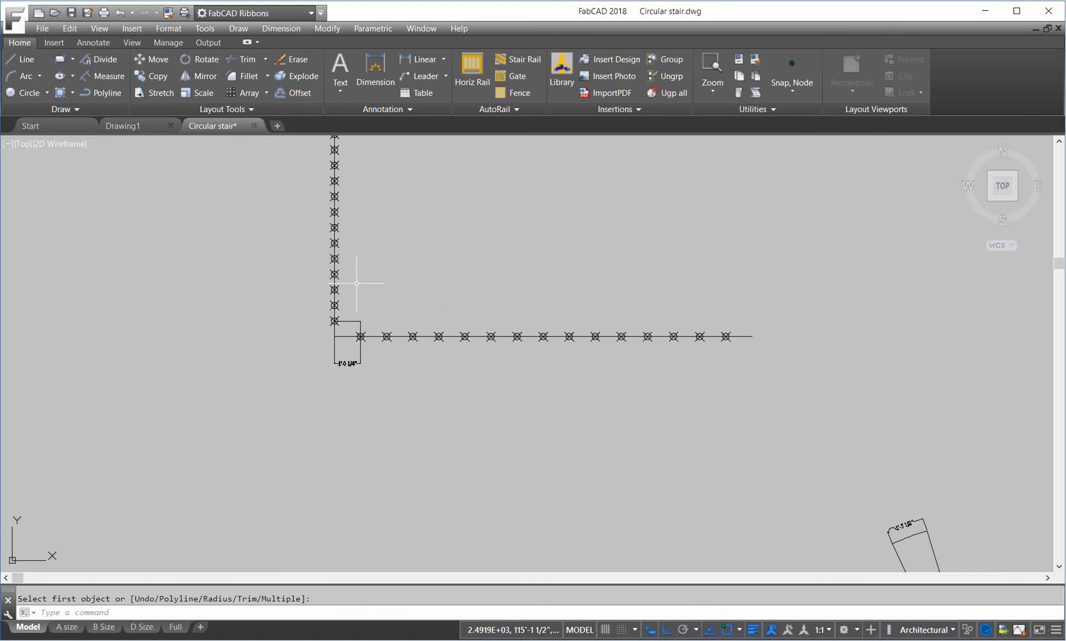
# Step: Move the step profile from its corner node to the top-left node of the riser column
pyautogui.scroll(-2, 363, 279)
pyautogui.click(153, 64)
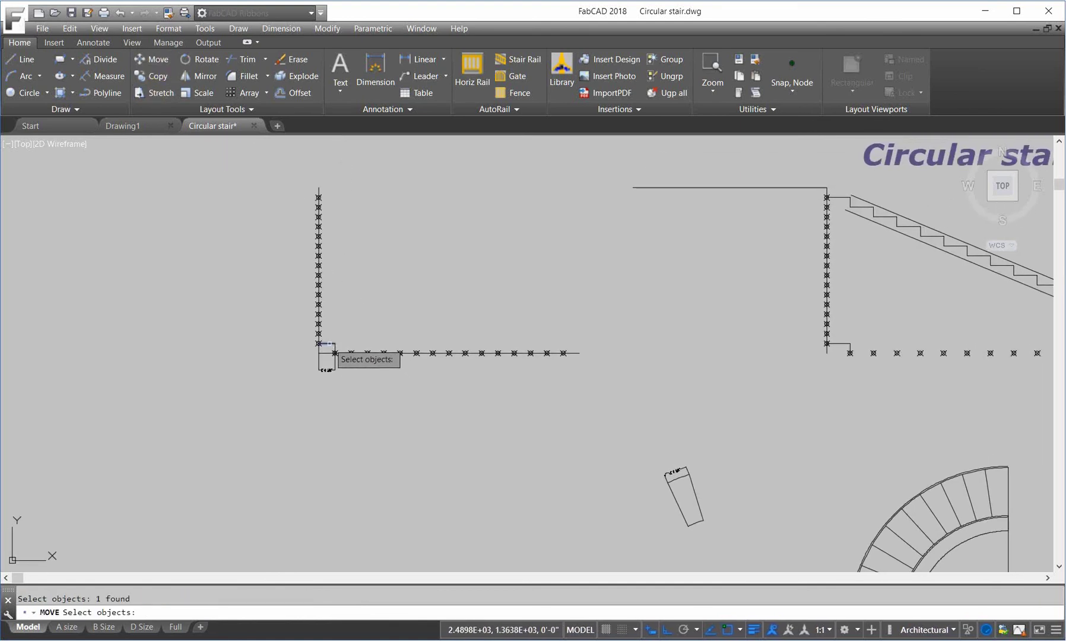
pyautogui.press('Return')
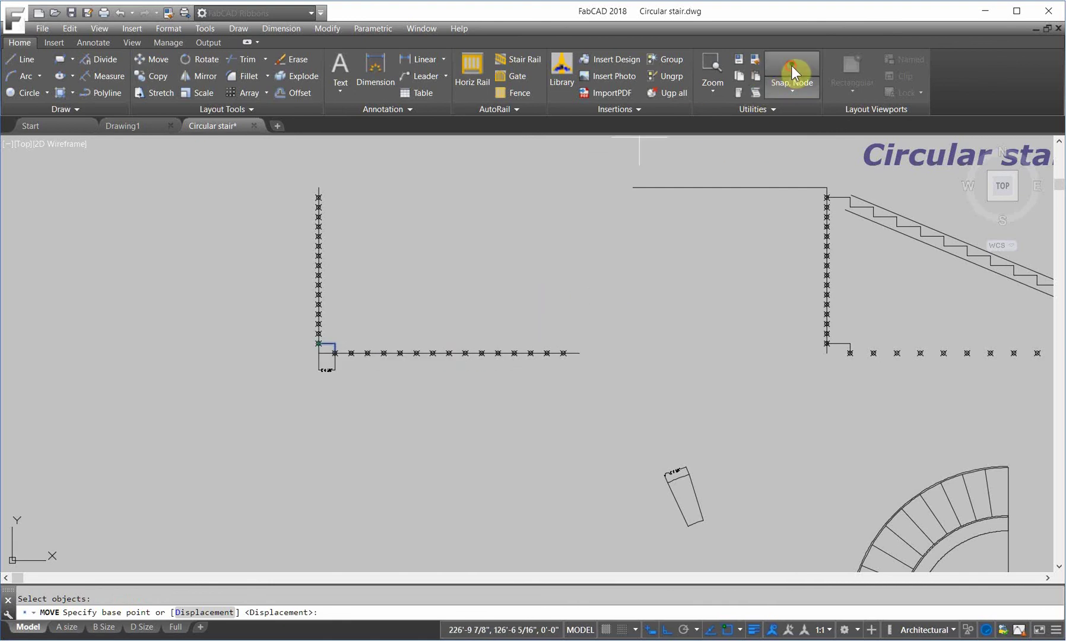
pyautogui.click(764, 89)
pyautogui.click(318, 343)
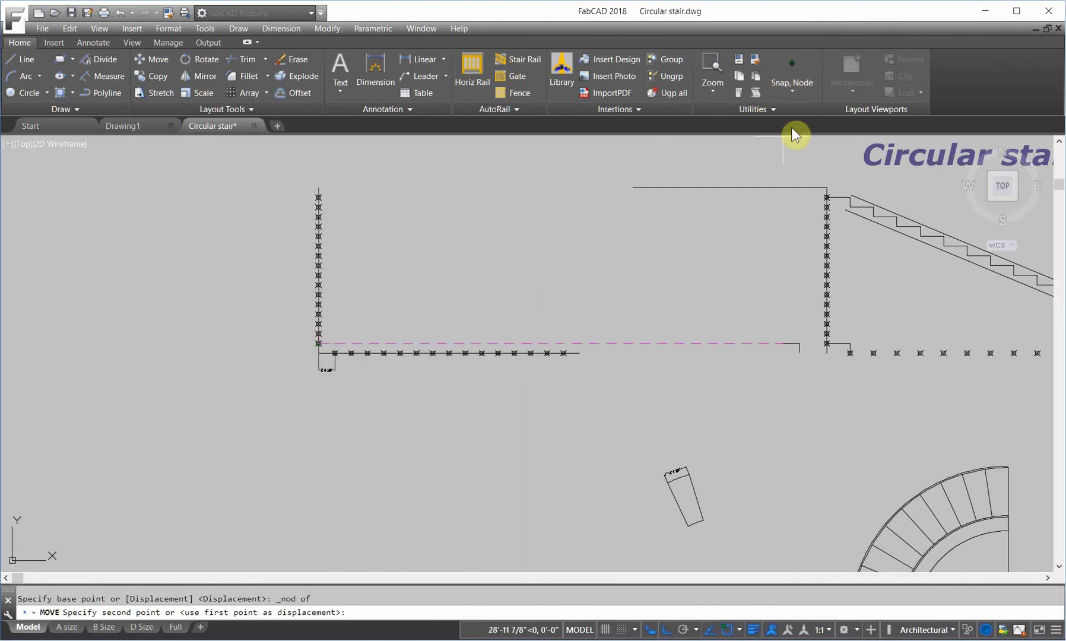
pyautogui.click(798, 77)
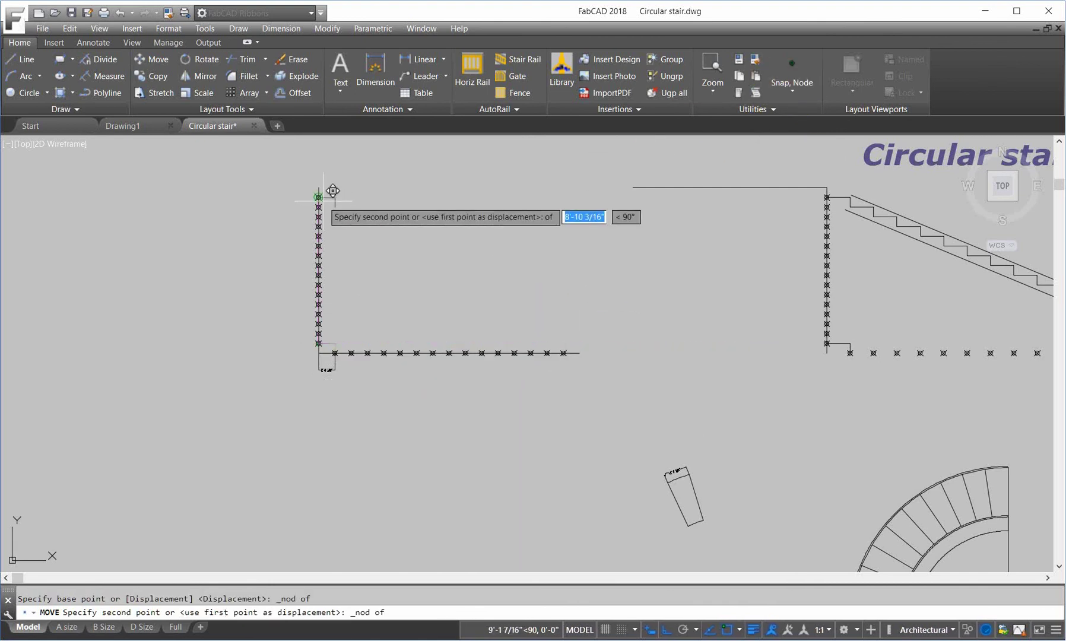
# Step: Array-copy the step profile 16 times down from the top node to the bottom row
pyautogui.click(150, 77)
pyautogui.click(353, 218)
pyautogui.click(326, 178)
pyautogui.press('Return')
pyautogui.scroll(4, 286, 192)
pyautogui.click(285, 196)
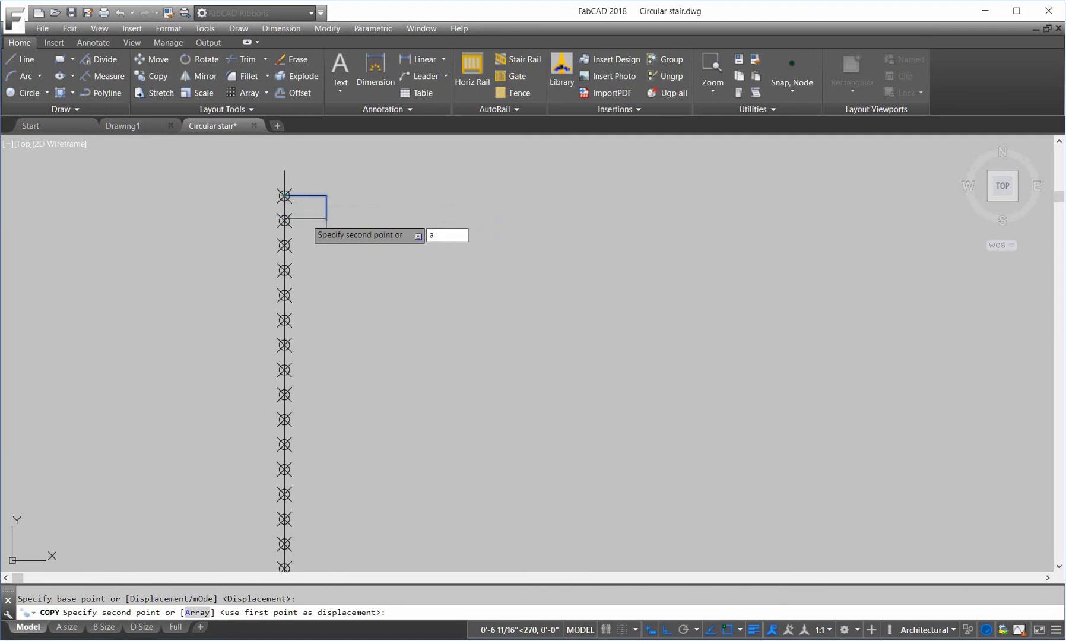
pyautogui.press('Return')
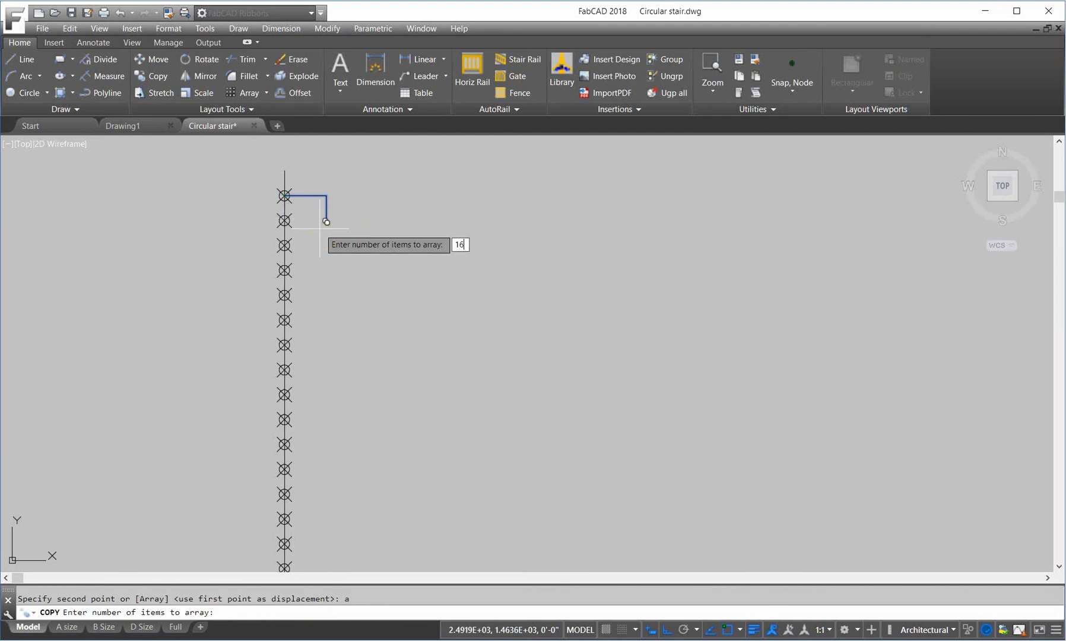
pyautogui.press('Return')
pyautogui.click(326, 221)
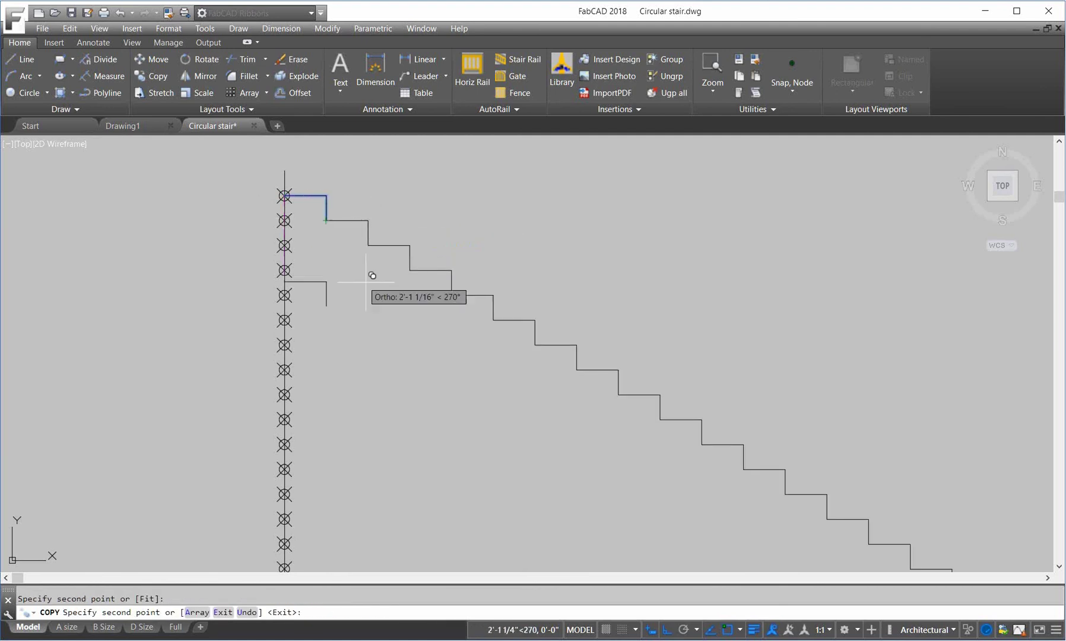
pyautogui.press('Return')
pyautogui.scroll(-1, 618, 368)
pyautogui.scroll(1, 660, 432)
pyautogui.scroll(2, 660, 431)
pyautogui.scroll(-2, 674, 424)
pyautogui.scroll(-1, 685, 427)
pyautogui.scroll(-1, 488, 369)
pyautogui.moveTo(488, 368); pyautogui.dragTo(534, 450, button='middle')
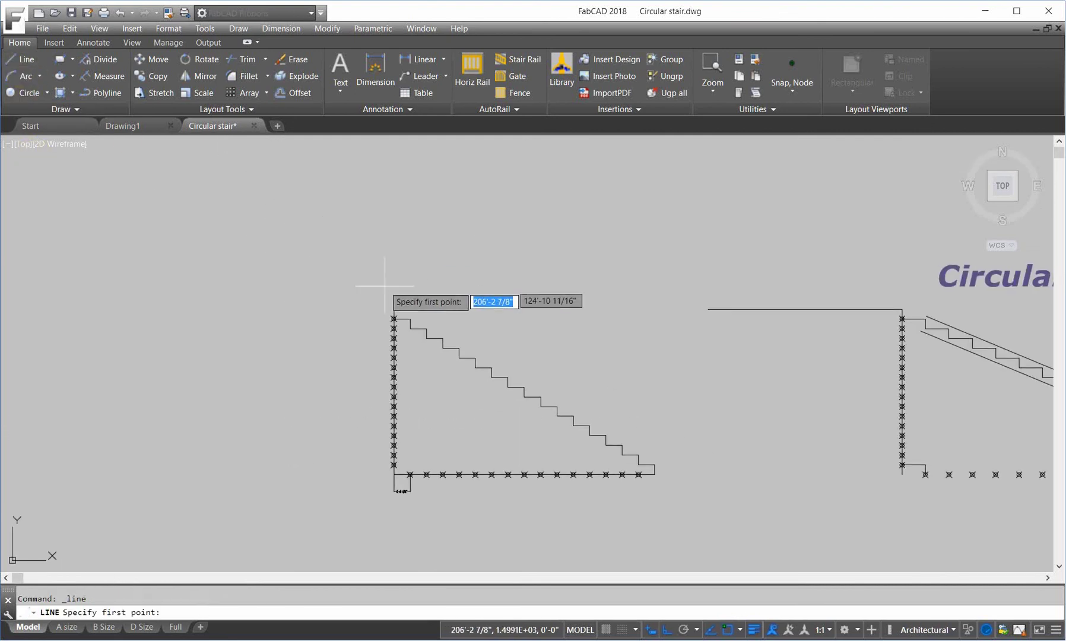
# Step: Draw the pitch line from the top step corner to the bottom stair end
pyautogui.click(411, 318)
pyautogui.click(655, 465)
pyautogui.press('Return')
# Step: On the other stringer, draw a 12" horizontal run from the pitch line, then a vertical line down
pyautogui.moveTo(755, 450)
pyautogui.mouseDown(button='middle')
pyautogui.moveTo(216, 361)
pyautogui.moveTo(814, 436)
pyautogui.moveTo(909, 349)
pyautogui.mouseUp(button='middle')
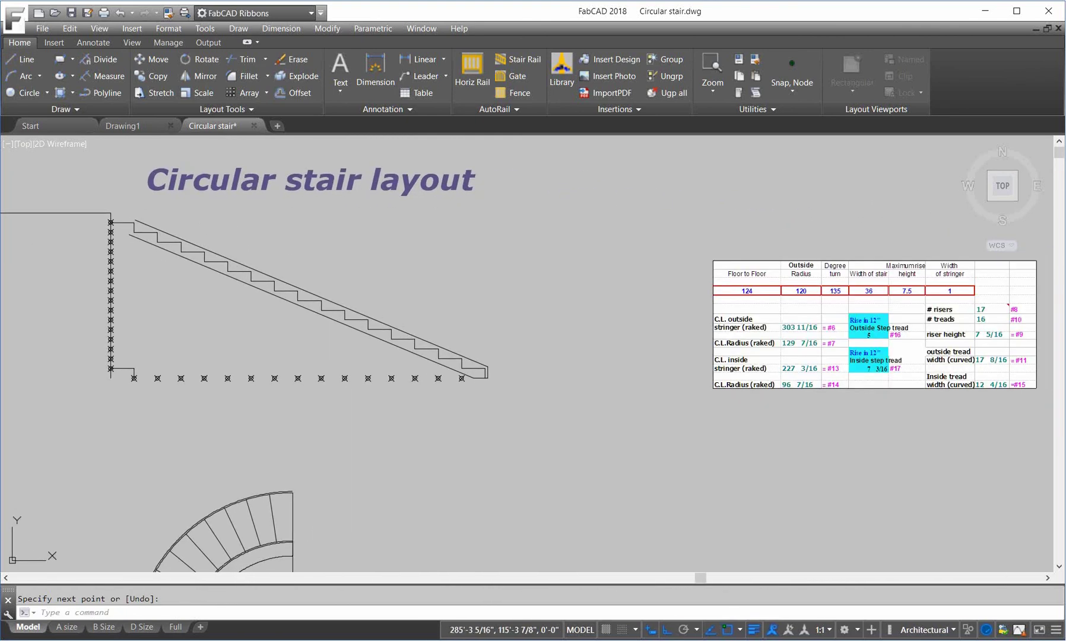
pyautogui.scroll(2, 908, 349)
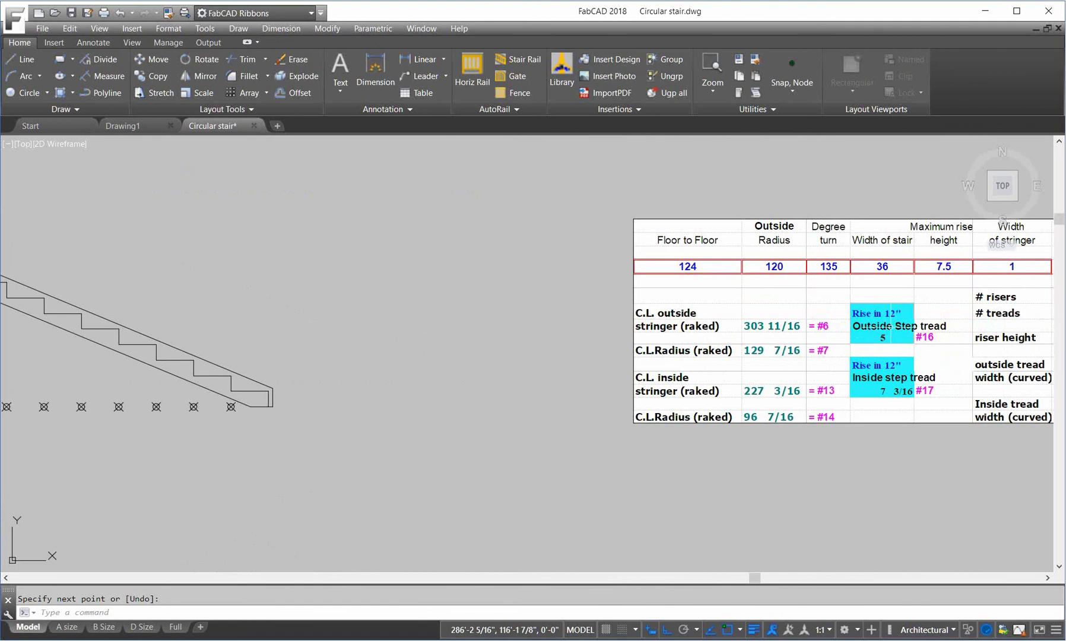
pyautogui.moveTo(319, 286); pyautogui.dragTo(664, 371, button='middle')
pyautogui.click(21, 64)
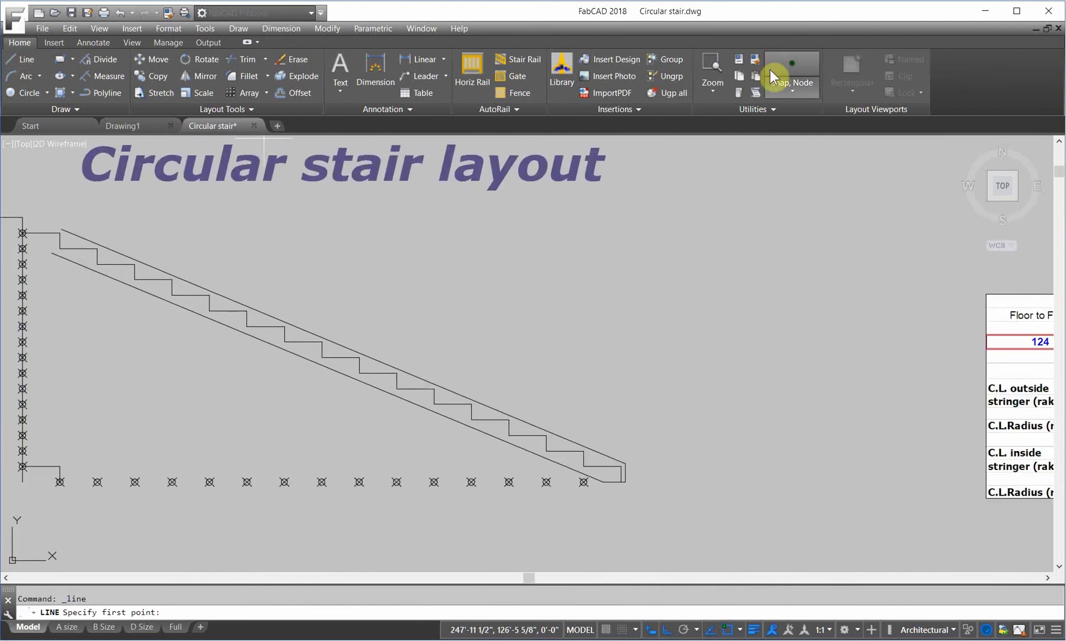
pyautogui.click(792, 91)
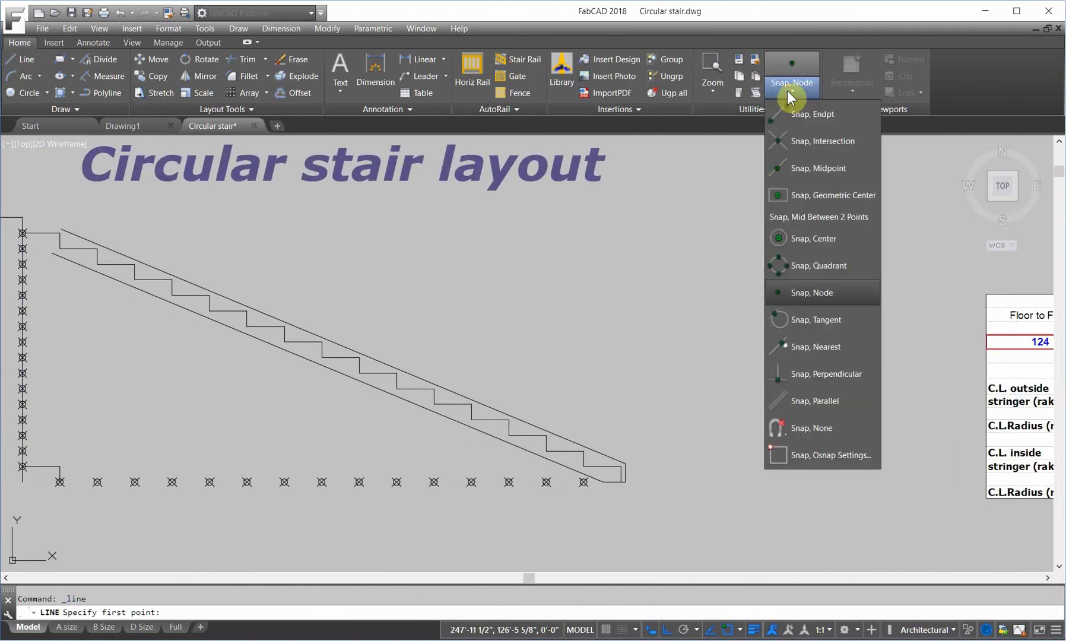
pyautogui.click(796, 349)
pyautogui.click(343, 346)
pyautogui.write('12')
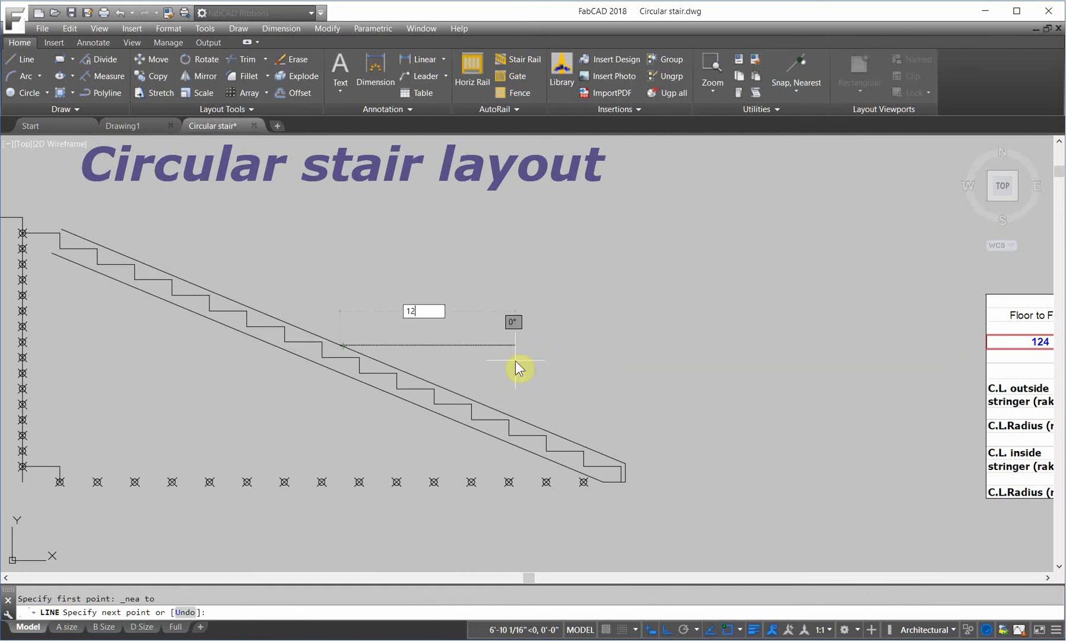
pyautogui.press('Return')
pyautogui.click(365, 440)
pyautogui.press('Return')
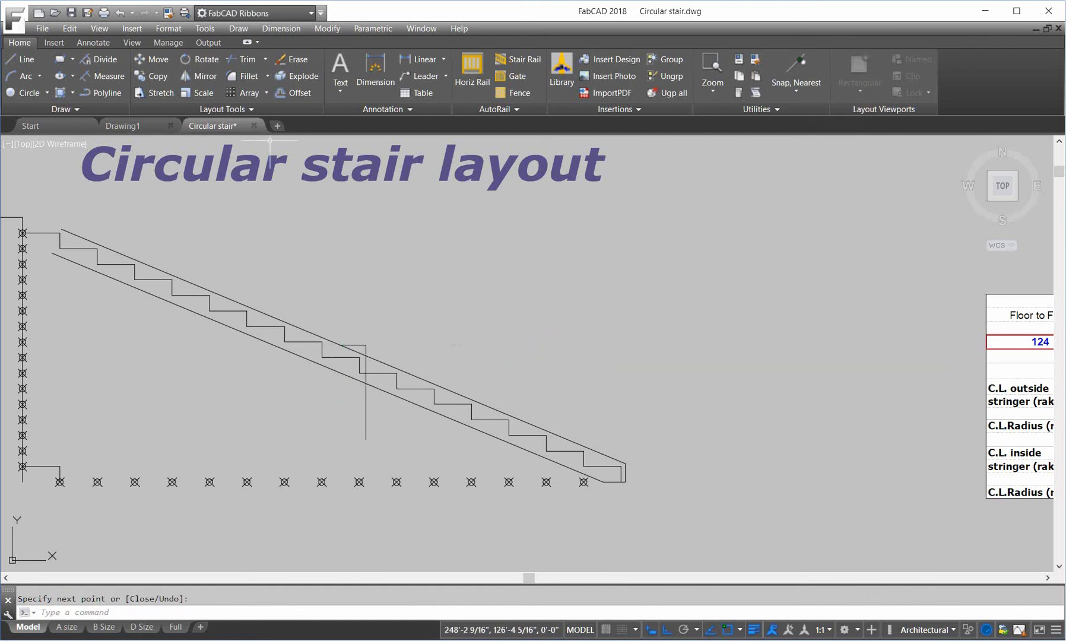
# Step: Add a linear dimension showing the 5" rise at the 12" run check
pyautogui.scroll(6, 364, 348)
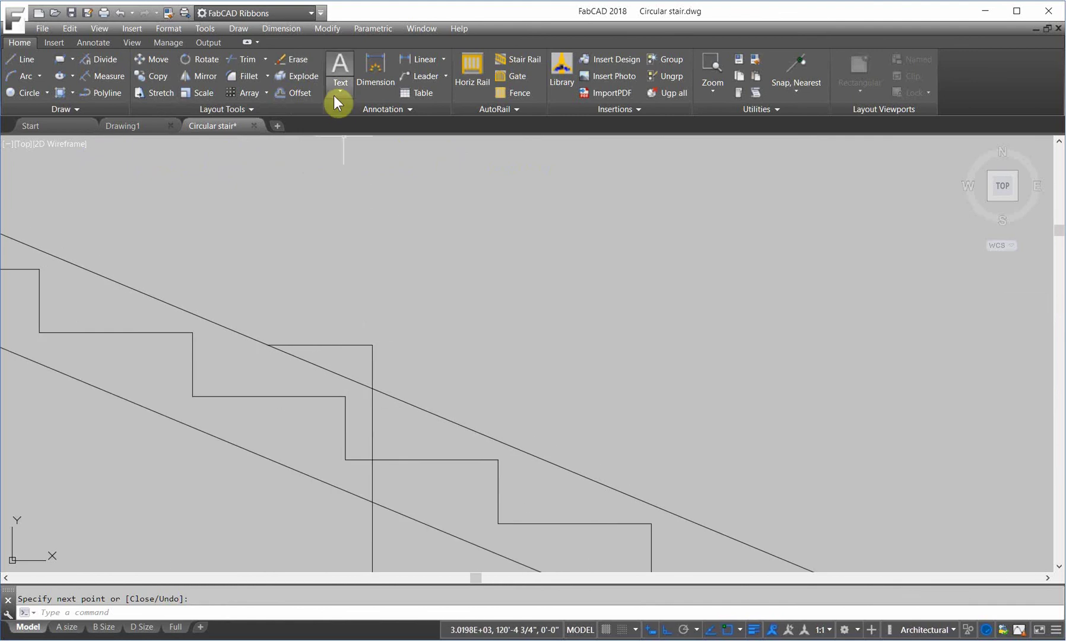
pyautogui.click(404, 59)
pyautogui.click(372, 344)
pyautogui.click(372, 388)
pyautogui.click(478, 363)
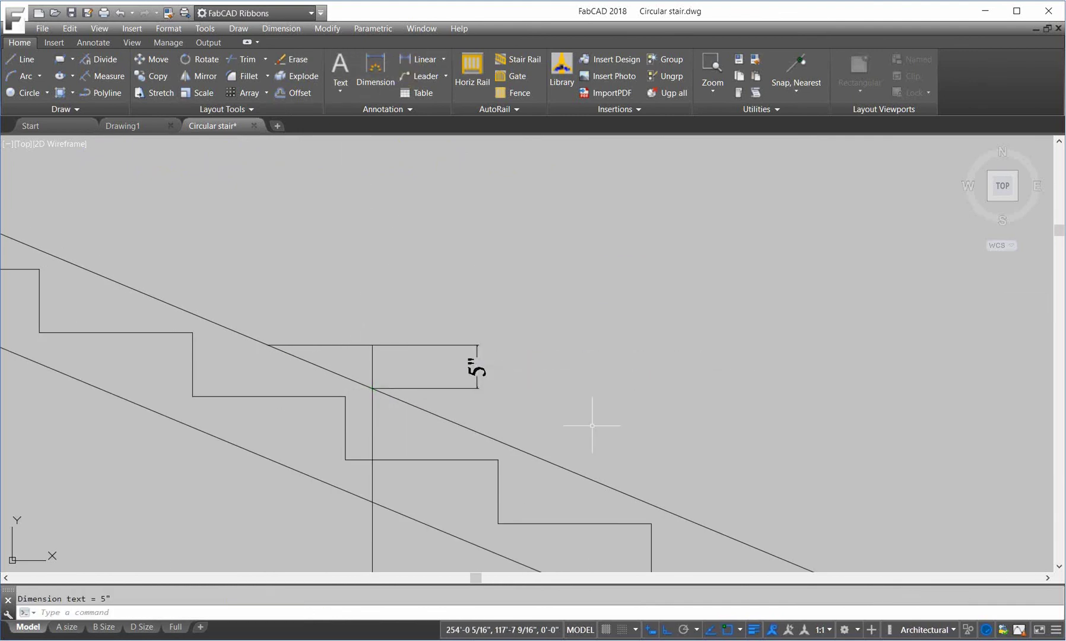
pyautogui.scroll(-5, 593, 426)
pyautogui.moveTo(490, 340); pyautogui.dragTo(849, 381, button='middle')
pyautogui.scroll(-2, 264, 448)
pyautogui.moveTo(265, 448)
pyautogui.mouseDown(button='middle')
pyautogui.moveTo(370, 405)
pyautogui.moveTo(430, 344)
pyautogui.mouseUp(button='middle')
pyautogui.scroll(2, 338, 298)
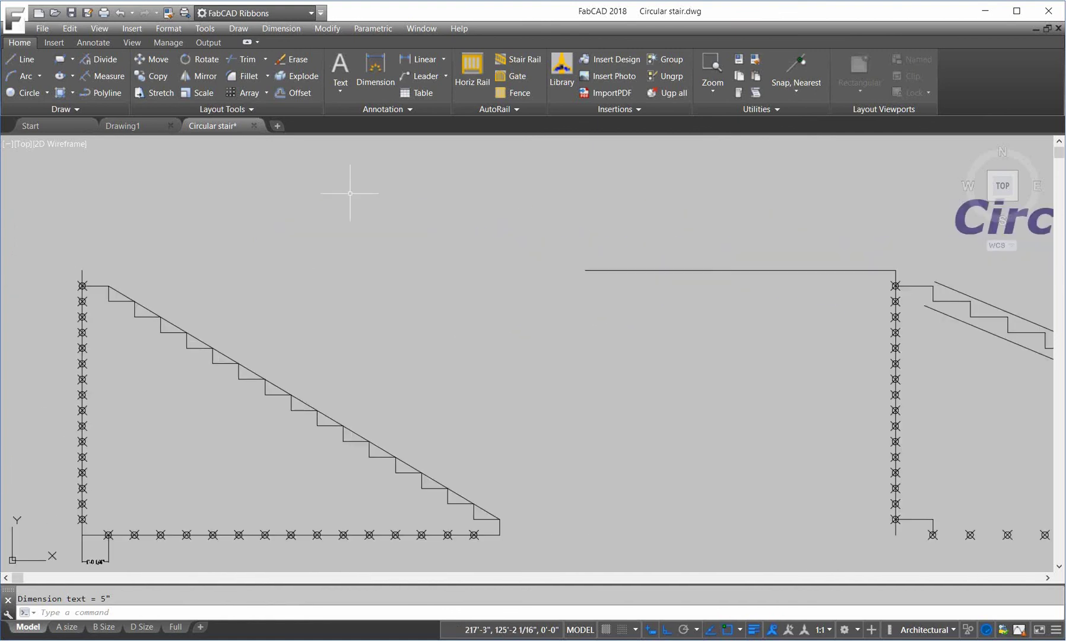
# Step: Draw a 12" run check line from the new stringer's pitch line with a vertical drop
pyautogui.click(24, 60)
pyautogui.click(813, 73)
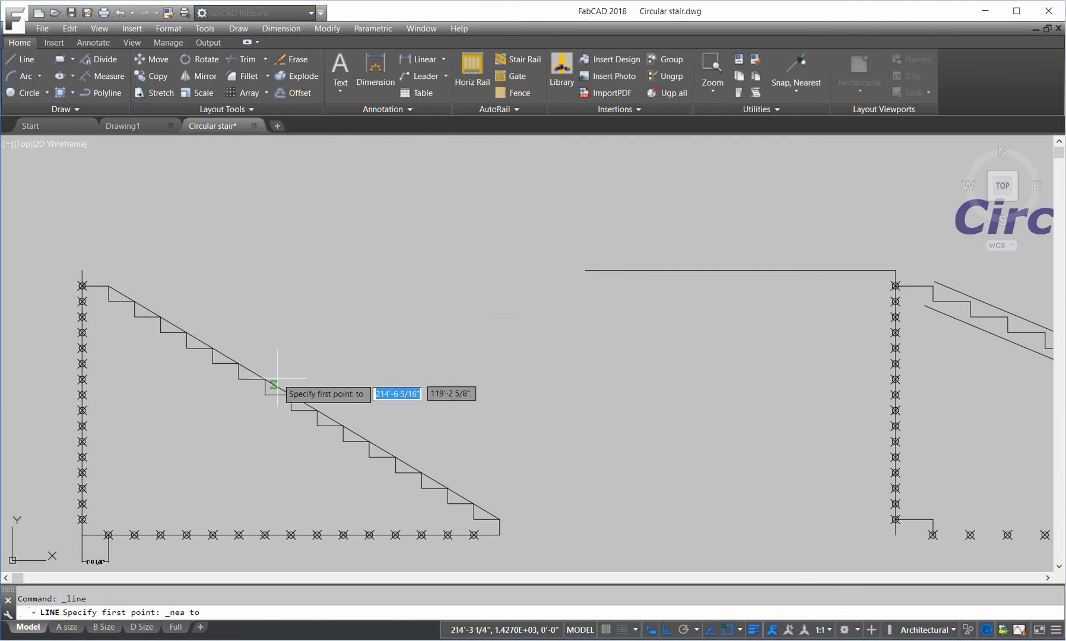
pyautogui.click(277, 381)
pyautogui.write('12')
pyautogui.press('Return')
pyautogui.click(333, 451)
pyautogui.press('Return')
# Step: Dimension the rise at the 12" run as 7 3/16"
pyautogui.scroll(5, 313, 391)
pyautogui.click(419, 59)
pyautogui.click(260, 378)
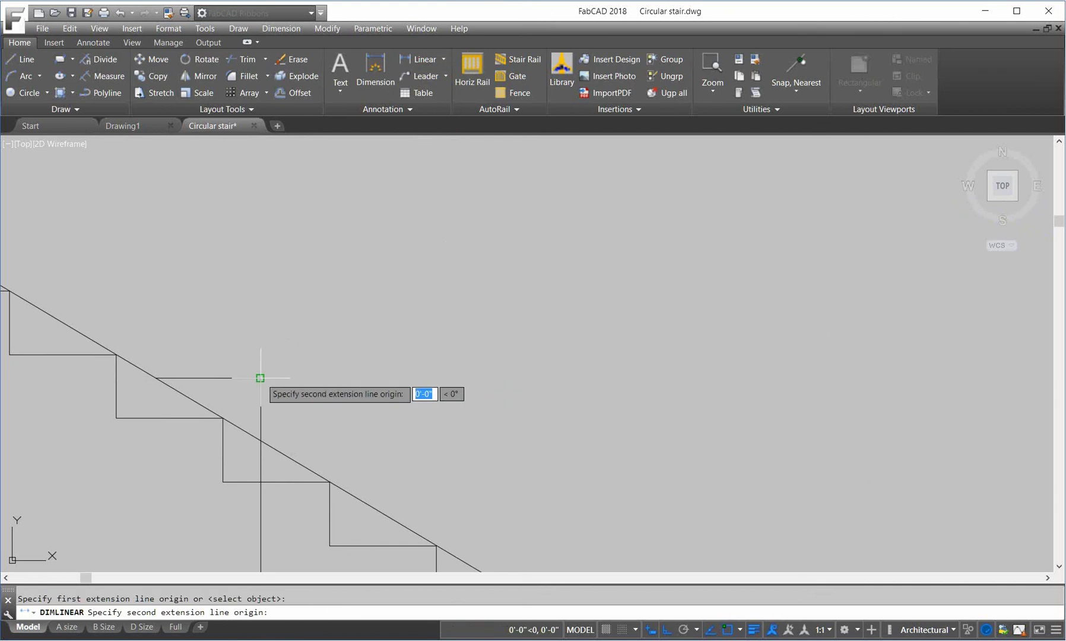
pyautogui.click(261, 440)
pyautogui.click(372, 439)
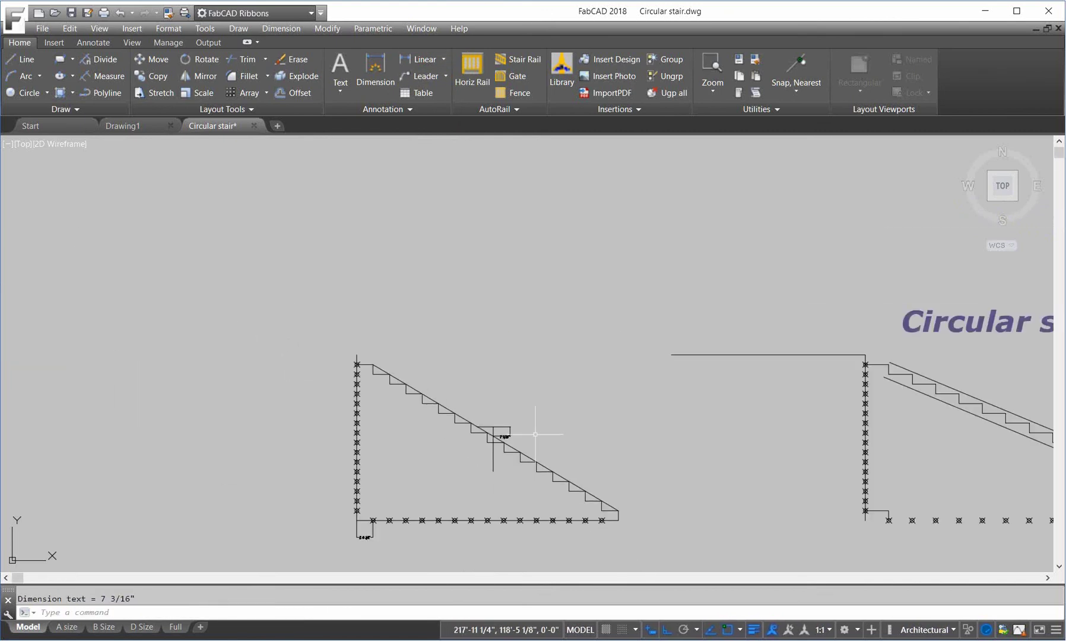
# Step: Pan to the data table to compare its rise and tread values, then view the whole layout
pyautogui.scroll(-2, 633, 423)
pyautogui.moveTo(779, 433); pyautogui.dragTo(707, 428, button='middle')
pyautogui.scroll(5, 796, 400)
pyautogui.moveTo(831, 393); pyautogui.dragTo(586, 328, button='middle')
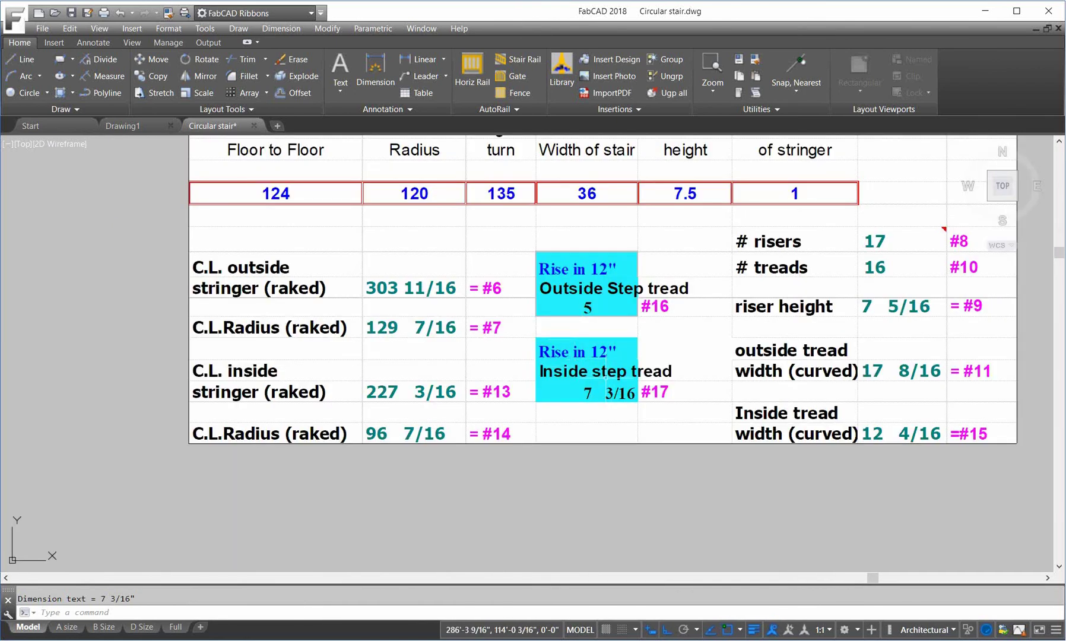
pyautogui.moveTo(606, 371); pyautogui.dragTo(592, 327, button='middle')
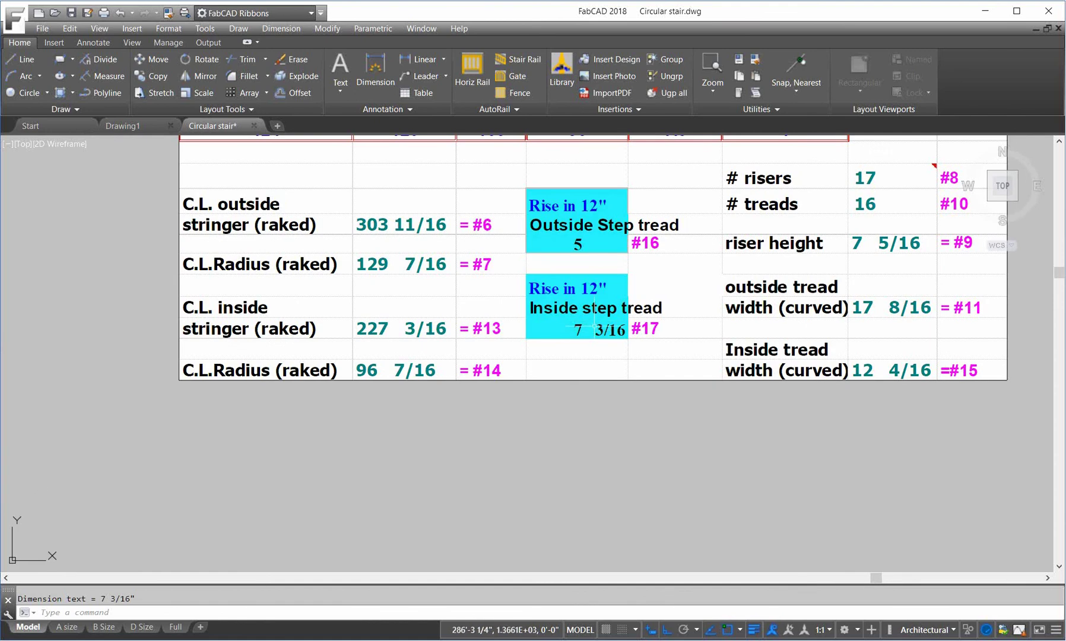
pyautogui.scroll(-5, 591, 320)
pyautogui.moveTo(435, 333); pyautogui.dragTo(715, 383, button='middle')
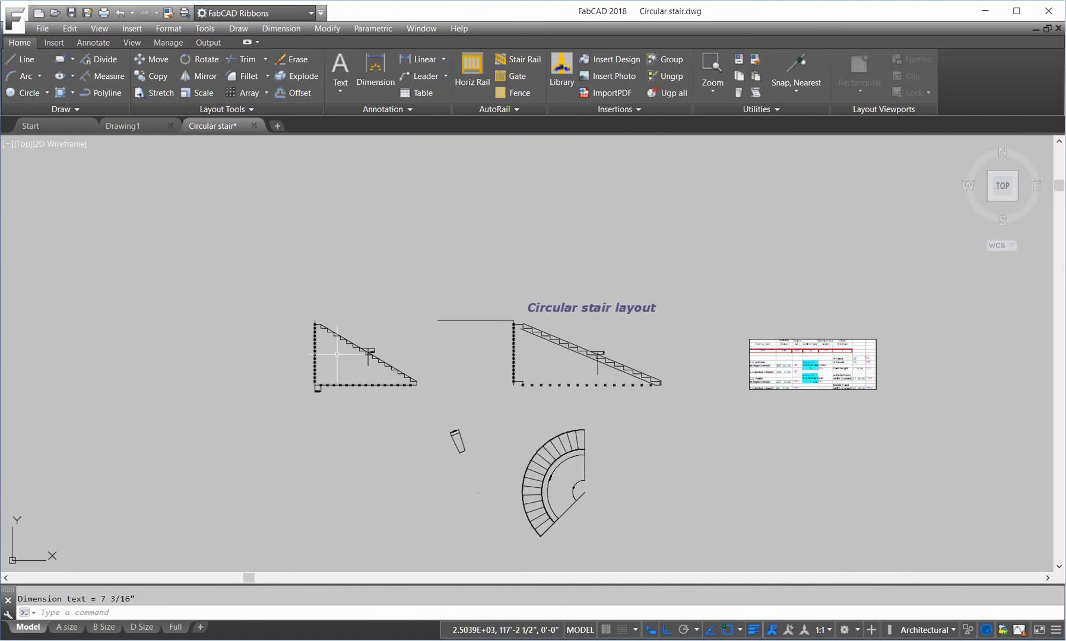
# Step: Add a 1'-0 1/4" arc-length dimension to the tread's narrow curved end
pyautogui.scroll(8, 463, 432)
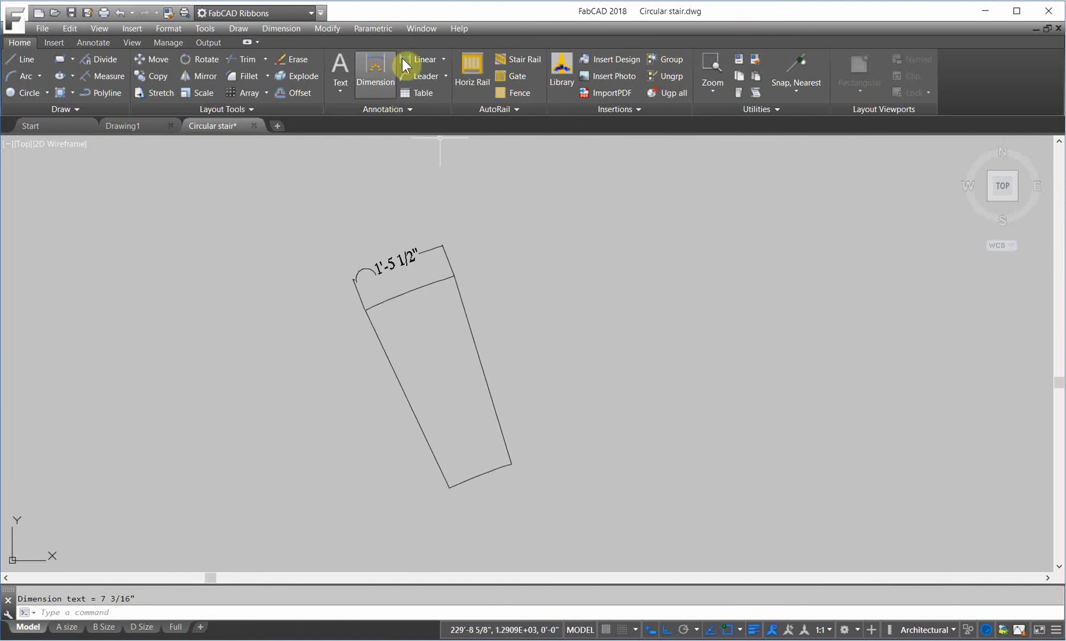
pyautogui.click(443, 59)
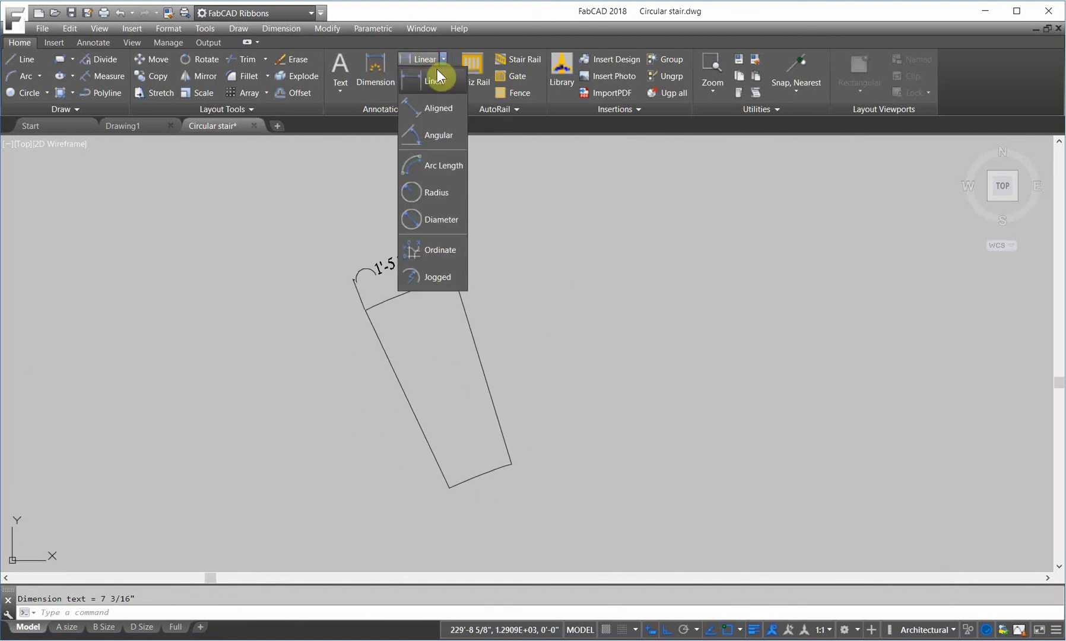
pyautogui.click(415, 166)
pyautogui.click(477, 477)
pyautogui.click(442, 458)
pyautogui.scroll(-6, 532, 481)
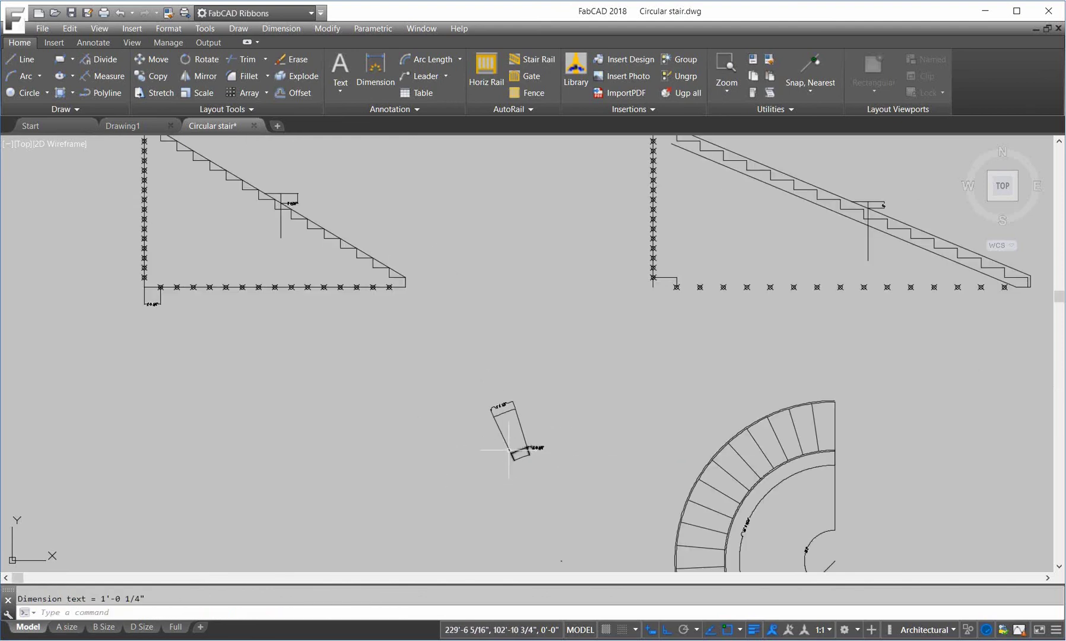
pyautogui.scroll(2, 156, 314)
pyautogui.scroll(3, 156, 314)
pyautogui.scroll(-3, 278, 302)
pyautogui.scroll(-3, 849, 539)
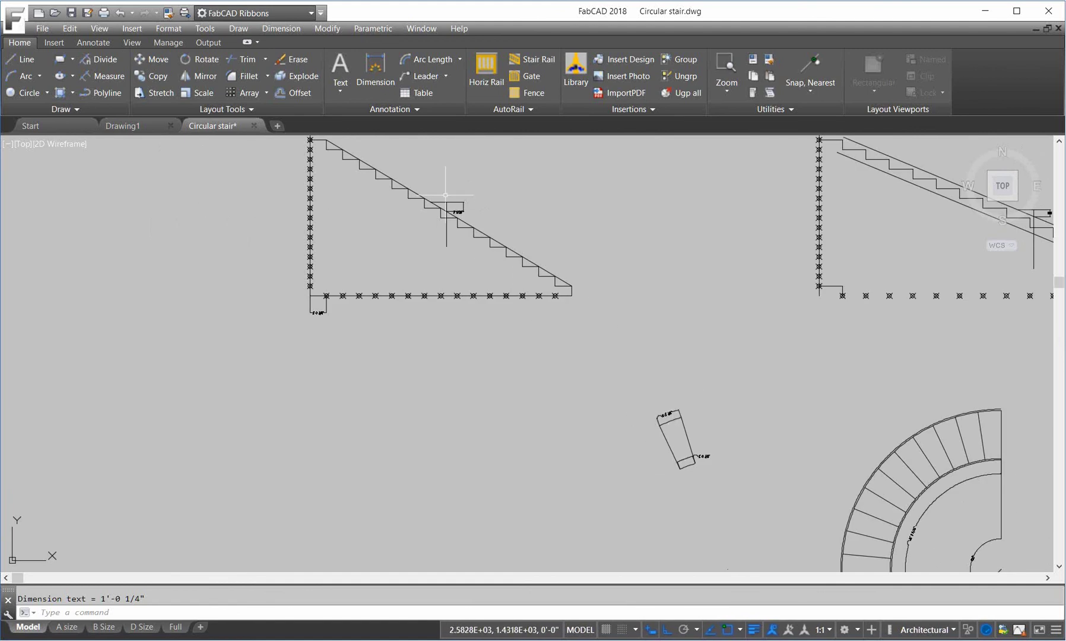
pyautogui.scroll(2, 603, 335)
pyautogui.scroll(-4, 742, 350)
pyautogui.moveTo(755, 354)
pyautogui.mouseDown(button='middle')
pyautogui.moveTo(500, 350)
pyautogui.moveTo(542, 364)
pyautogui.mouseUp(button='middle')
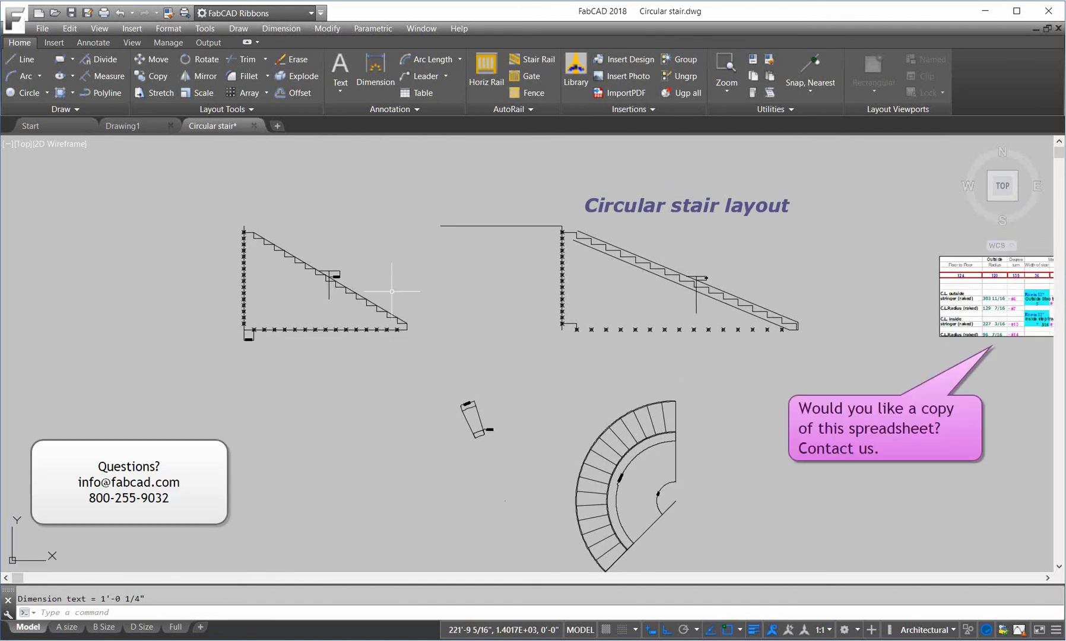
pyautogui.scroll(4, 351, 279)
pyautogui.scroll(-4, 422, 290)
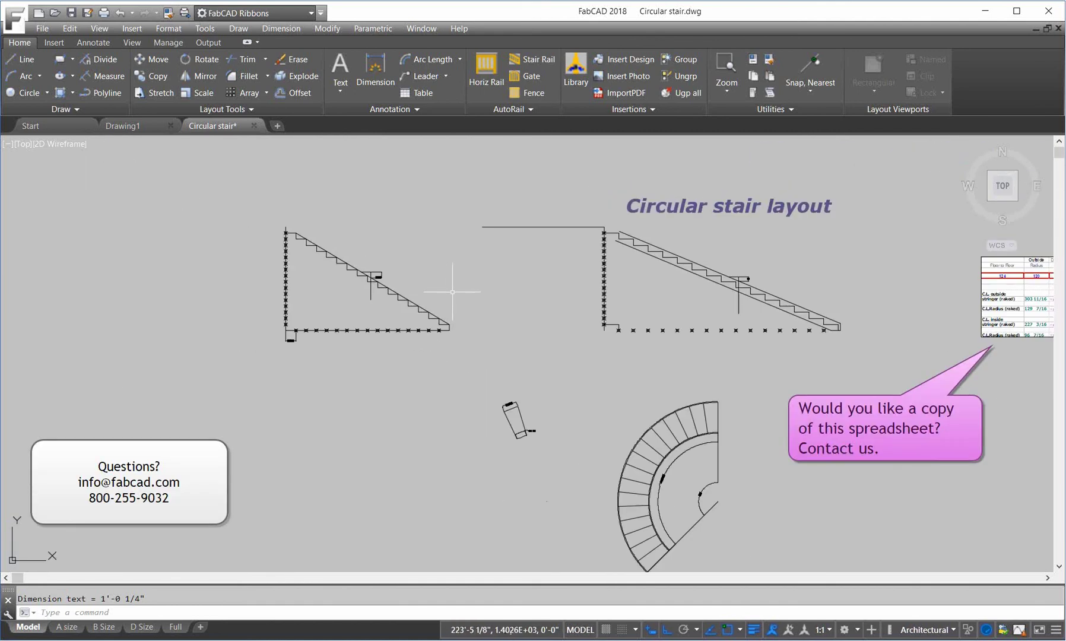